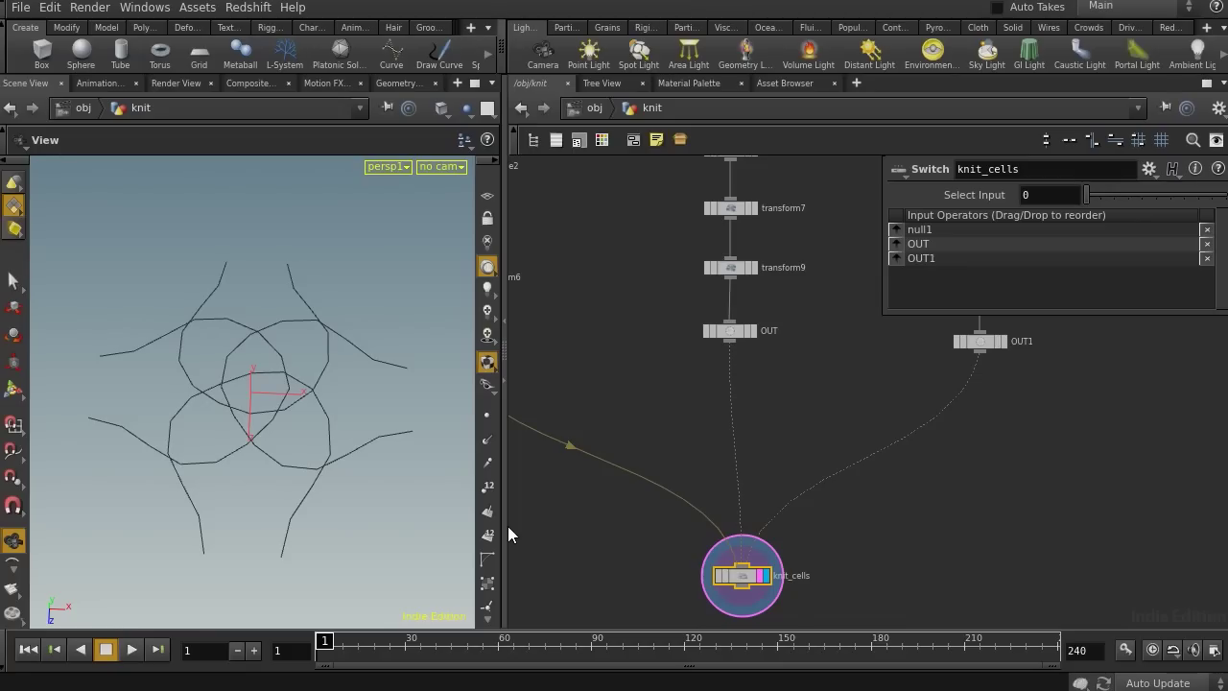
- Move the grid1 node closer to the VFXHOMELAND_Knit1 node in the network
{"action": "middle_click_drag", "start_coordinate": [599, 416], "coordinate": [663, 517]}
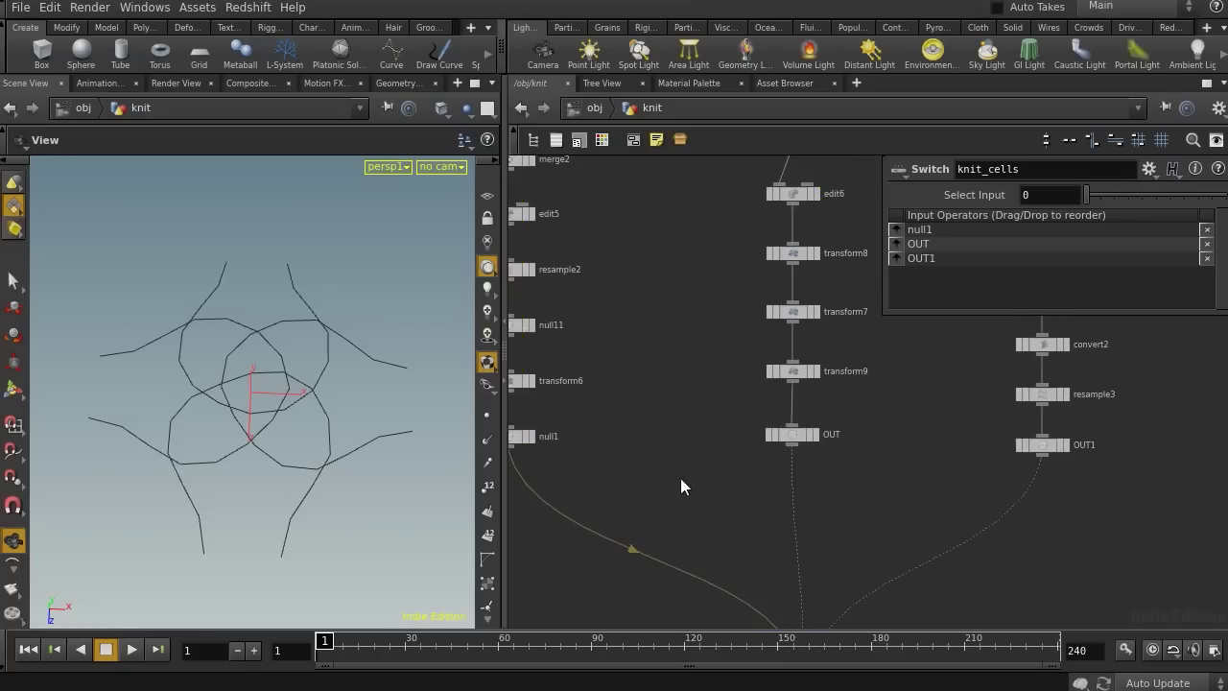
{"action": "scroll", "coordinate": [667, 443], "scroll_direction": "down", "scroll_amount": 3}
{"action": "middle_click_drag", "start_coordinate": [646, 455], "coordinate": [700, 594]}
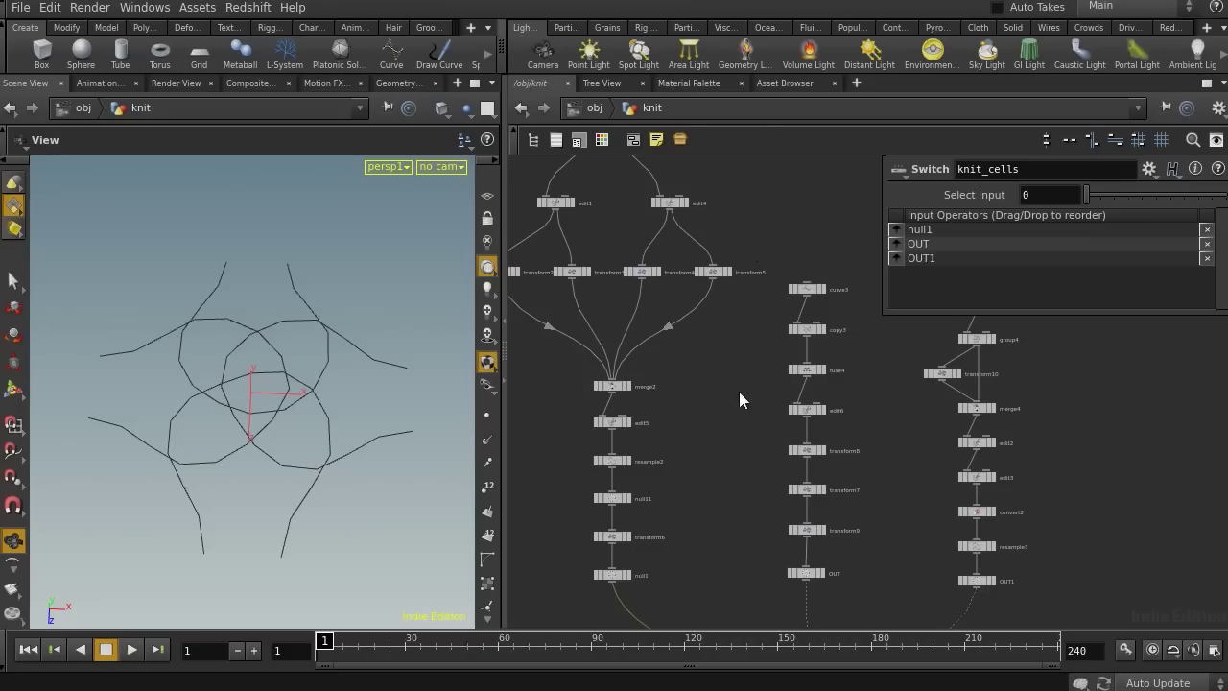
{"action": "middle_click_drag", "start_coordinate": [749, 487], "coordinate": [683, 375]}
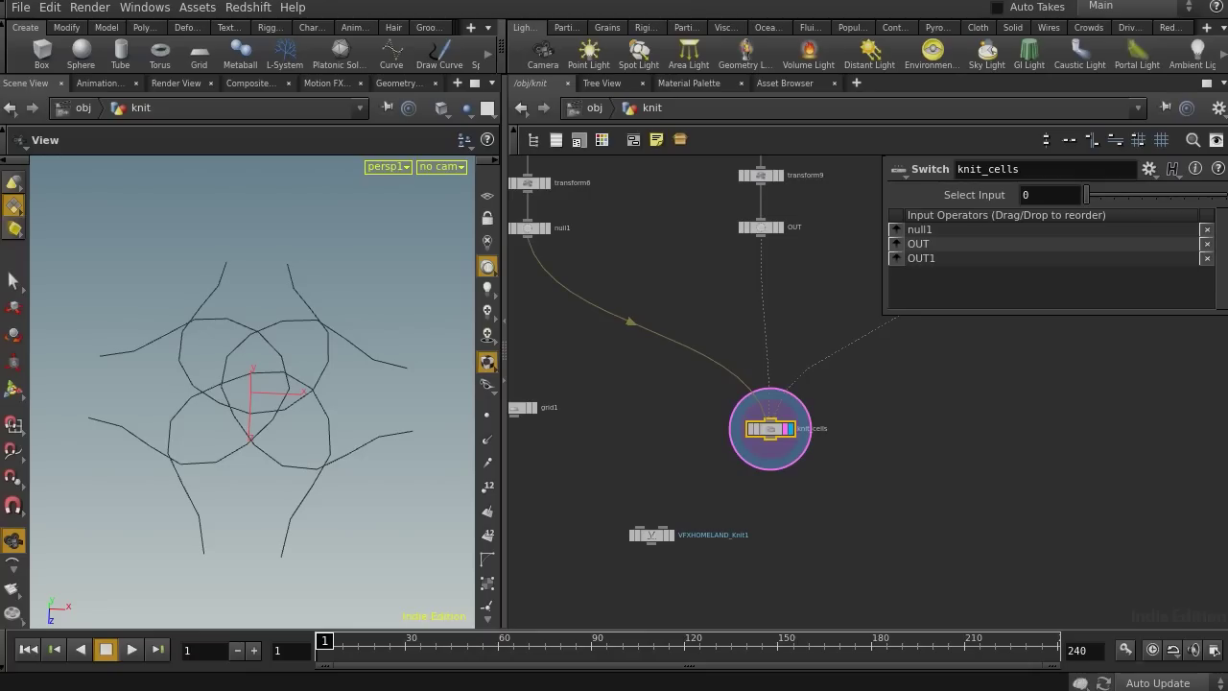
{"action": "scroll", "coordinate": [587, 441], "scroll_direction": "up", "scroll_amount": 3}
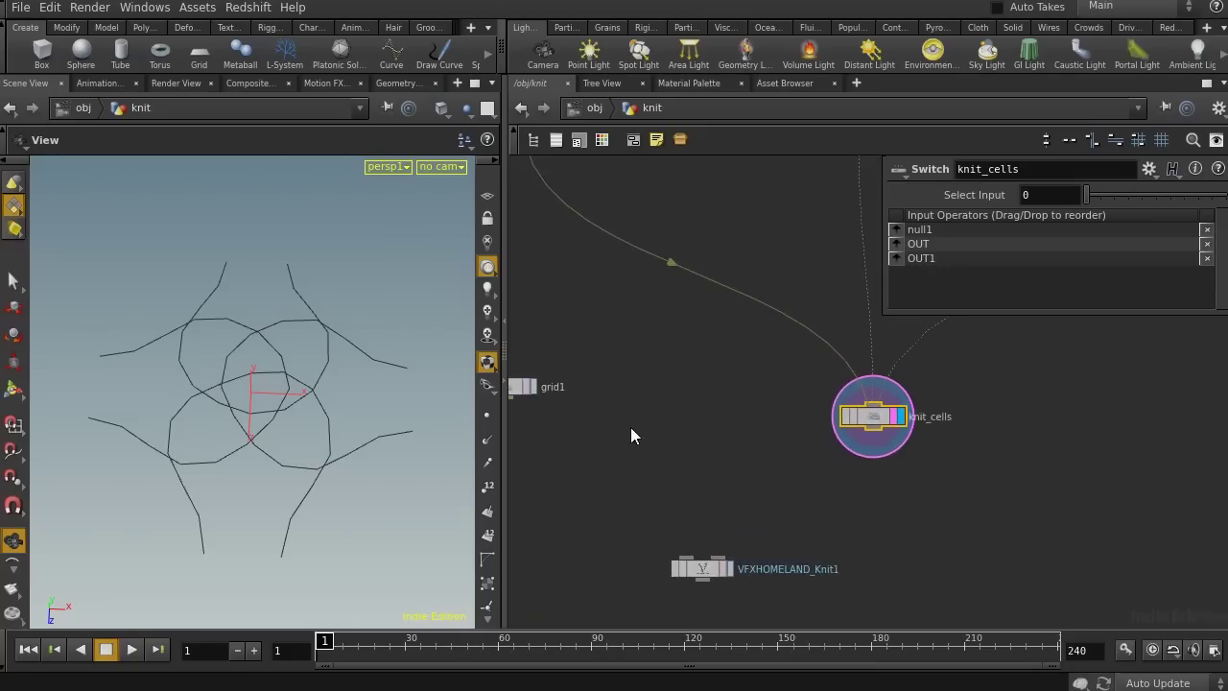
{"action": "left_click", "coordinate": [592, 393]}
{"action": "left_click_drag", "start_coordinate": [550, 387], "coordinate": [676, 440]}
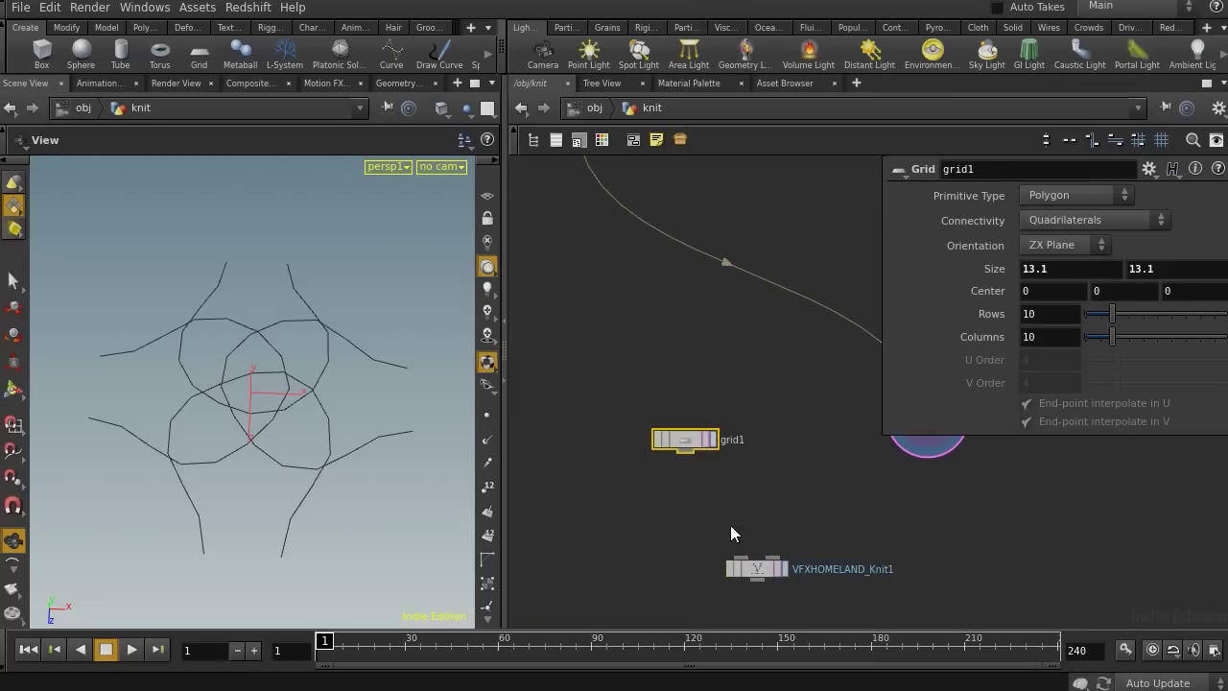
{"action": "middle_click_drag", "start_coordinate": [753, 519], "coordinate": [671, 437]}
{"action": "scroll", "coordinate": [673, 395], "scroll_direction": "up", "scroll_amount": 2}
{"action": "left_click_drag", "start_coordinate": [647, 474], "coordinate": [688, 471]}
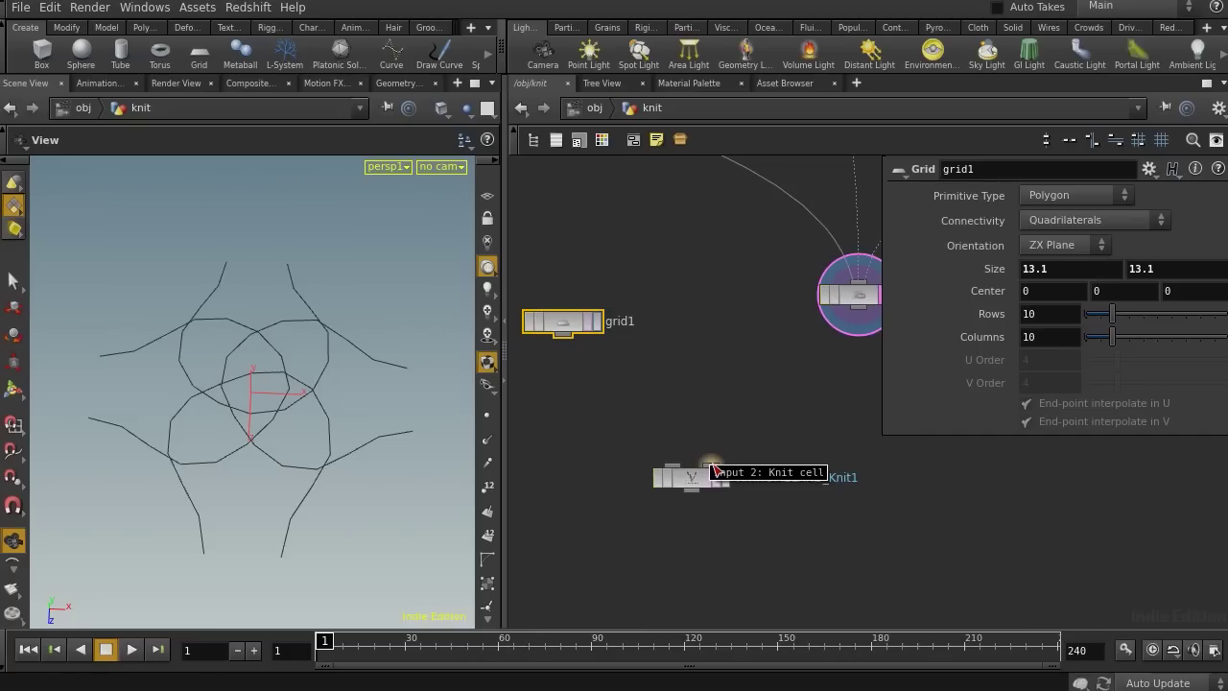
- Connect the knit_cells switch output to the Knit cell input of VFXHOMELAND_Knit1
{"action": "middle_click_drag", "start_coordinate": [759, 393], "coordinate": [694, 461]}
{"action": "left_click", "coordinate": [792, 372]}
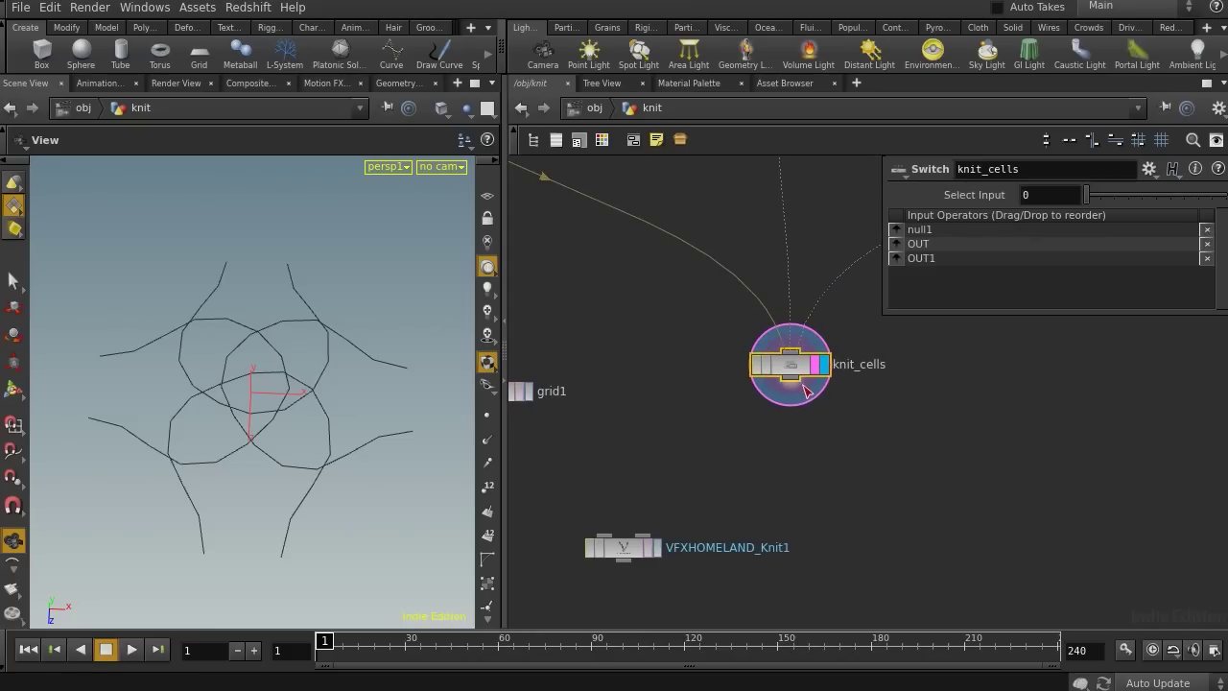
{"action": "left_click_drag", "start_coordinate": [790, 381], "coordinate": [643, 534]}
- Connect grid1 to the first input of VFXHOMELAND_Knit1 and display the knitted result in the viewport
{"action": "middle_click_drag", "start_coordinate": [562, 477], "coordinate": [645, 361]}
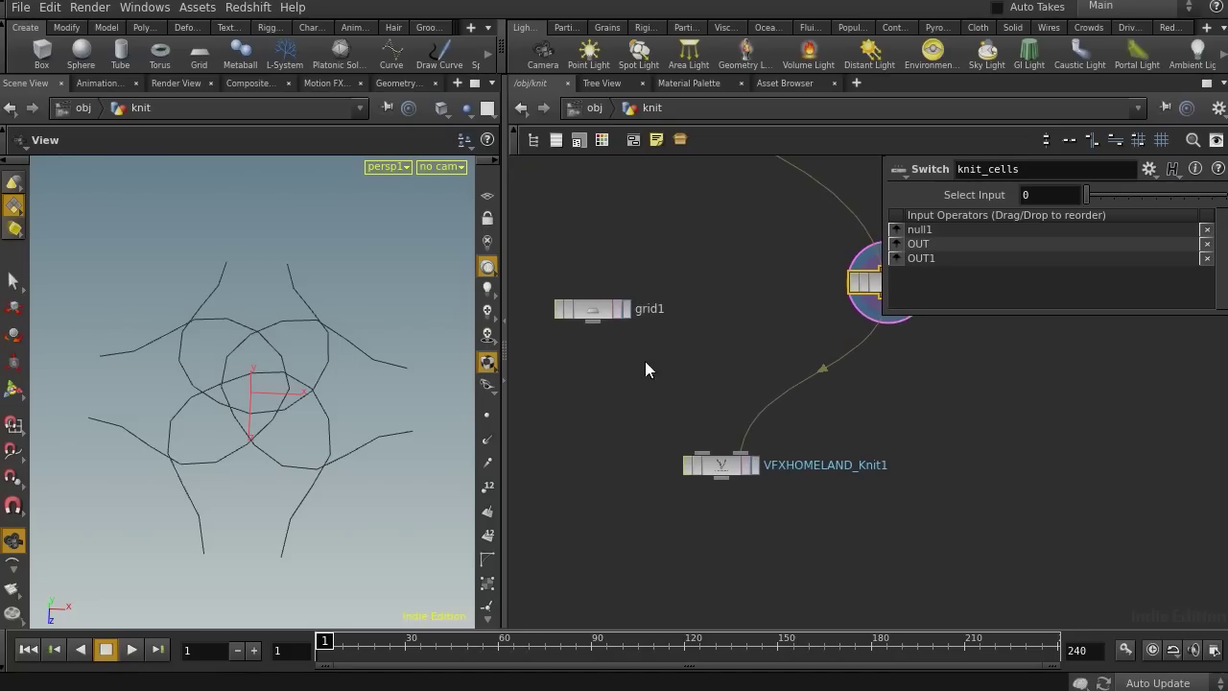
{"action": "left_click", "coordinate": [625, 308]}
{"action": "left_click", "coordinate": [601, 312]}
{"action": "right_click_drag", "start_coordinate": [317, 310], "coordinate": [215, 335]}
{"action": "left_click_drag", "start_coordinate": [214, 334], "coordinate": [291, 342]}
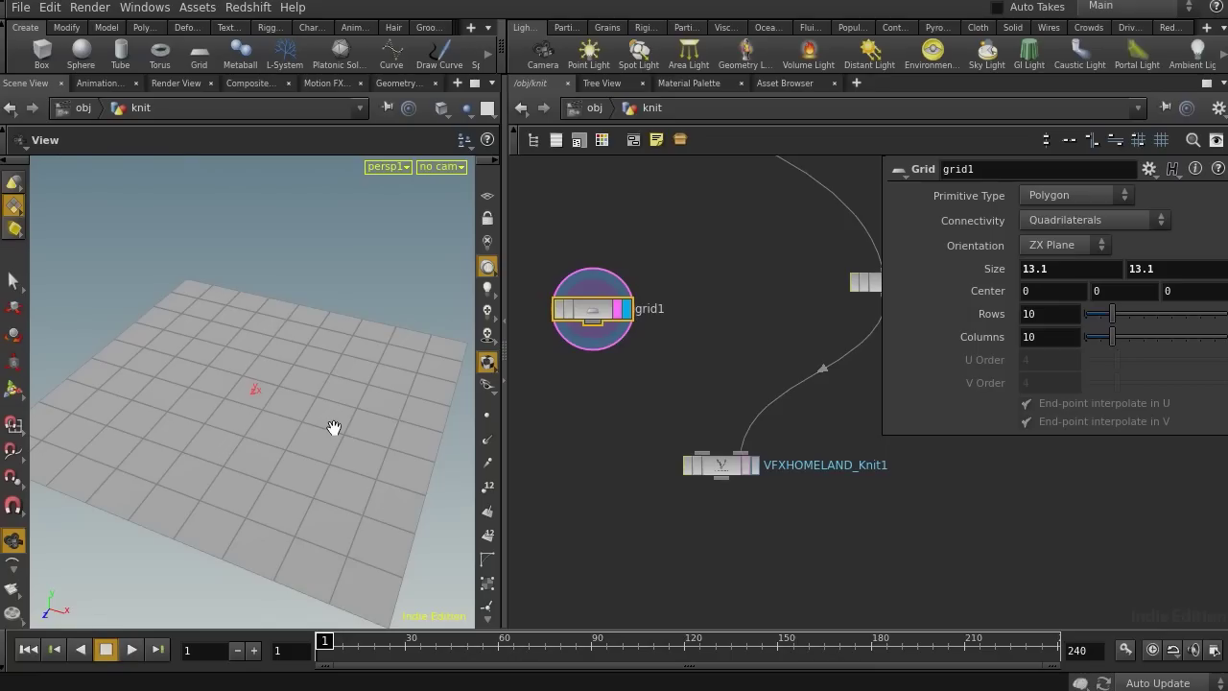
{"action": "left_click_drag", "start_coordinate": [589, 326], "coordinate": [697, 452]}
{"action": "left_click", "coordinate": [753, 465]}
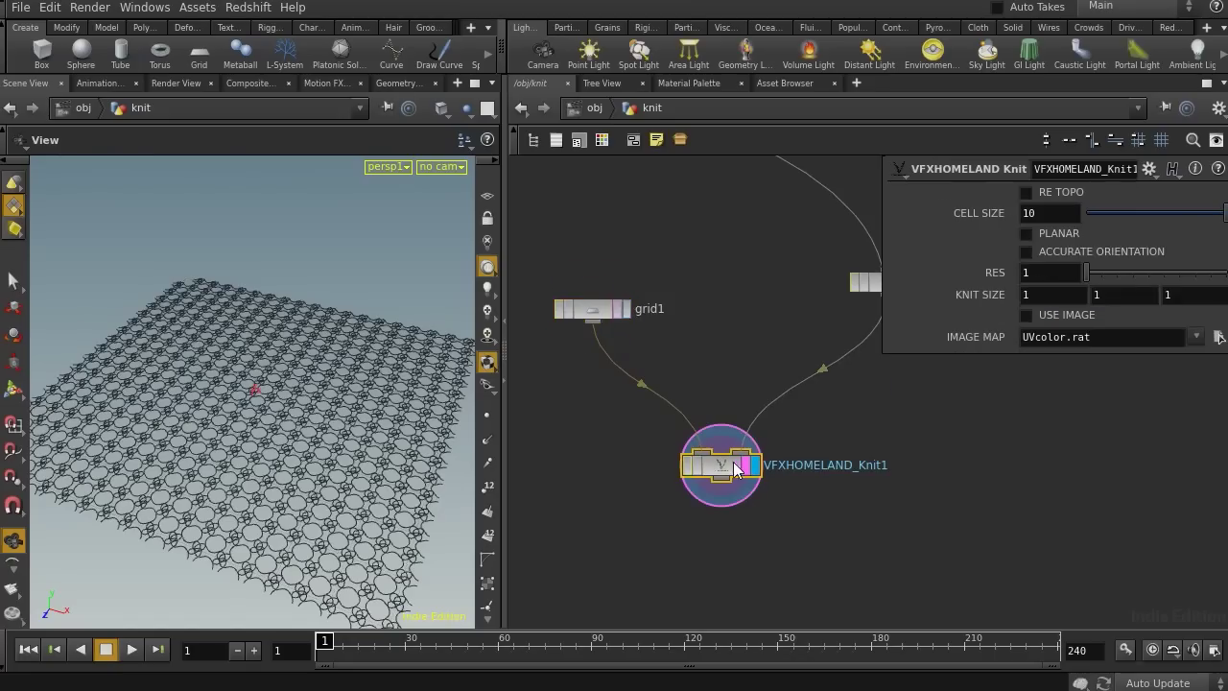
{"action": "scroll", "coordinate": [339, 402], "scroll_direction": "up", "scroll_amount": 5}
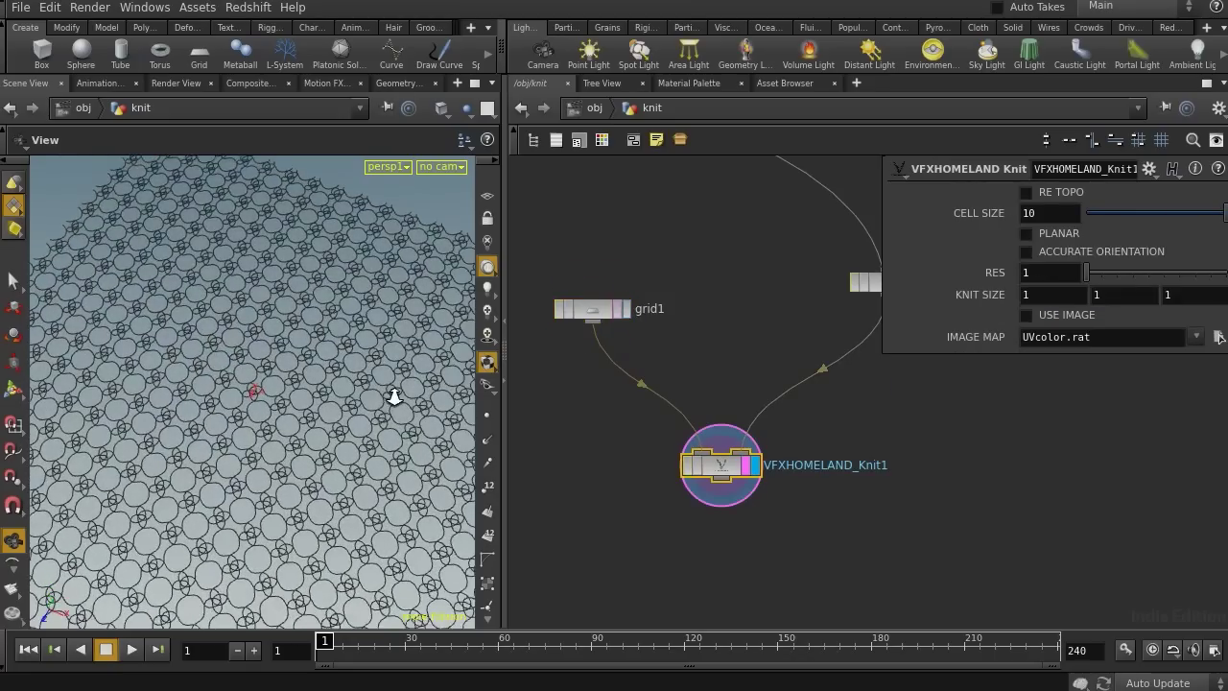
{"action": "left_click_drag", "start_coordinate": [303, 414], "coordinate": [305, 369]}
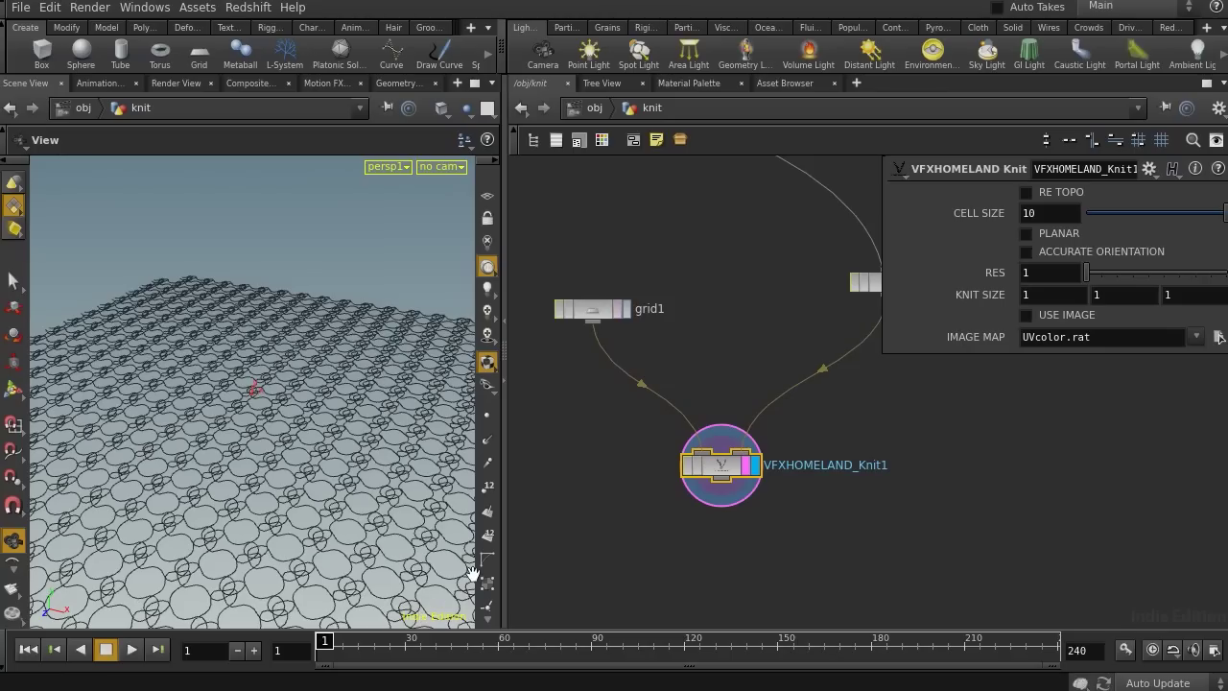
- Set the RES value of VFXHOMELAND_Knit1 to 2
{"action": "left_click", "coordinate": [1049, 273]}
{"action": "type", "text": "2"}
{"action": "key", "text": "Return"}
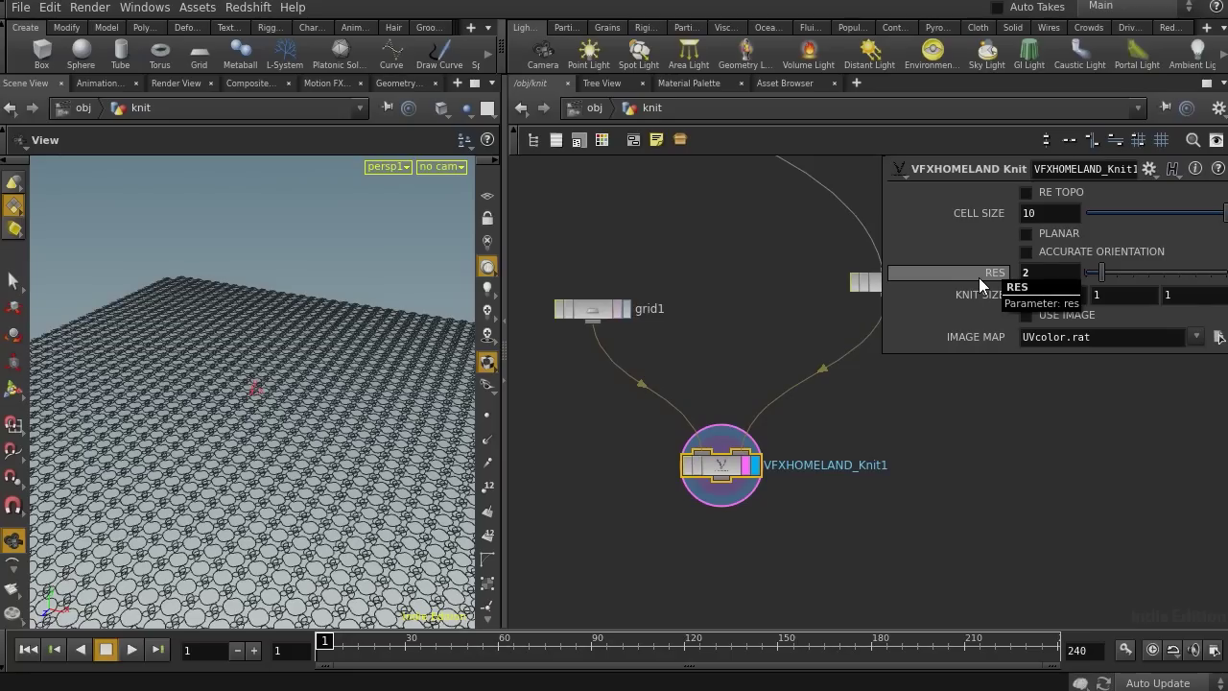
{"action": "left_click_drag", "start_coordinate": [236, 437], "coordinate": [257, 497]}
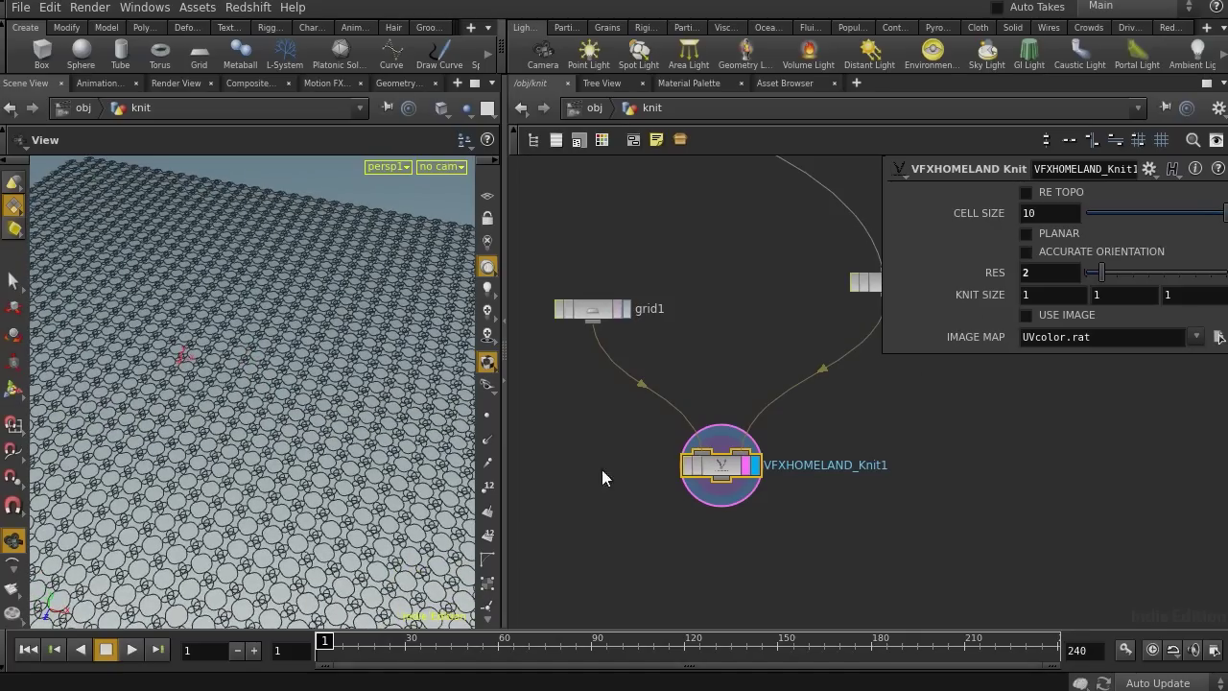
- Set the RES value of VFXHOMELAND_Knit1 back to 1
{"action": "left_click_drag", "start_coordinate": [1074, 273], "coordinate": [1002, 275]}
{"action": "type", "text": "1"}
{"action": "key", "text": "Return"}
- Display grid1 in the viewport and set its rows and columns to 50 each
{"action": "left_click_drag", "start_coordinate": [724, 247], "coordinate": [550, 350]}
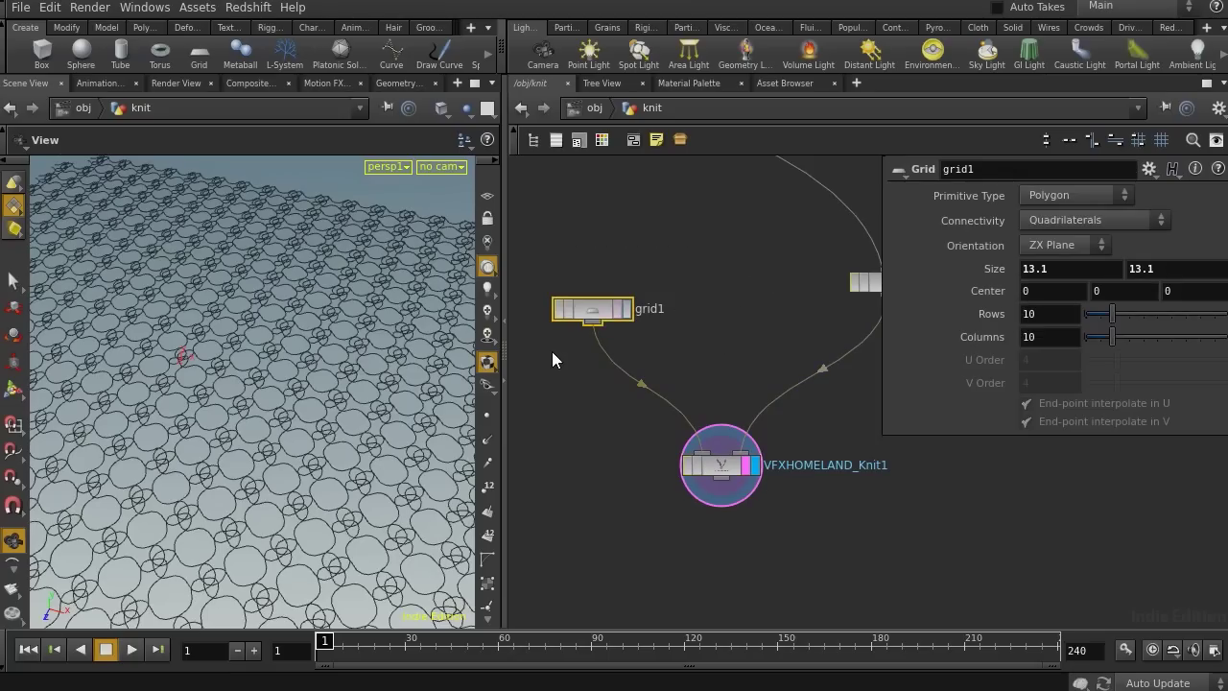
{"action": "left_click", "coordinate": [626, 309]}
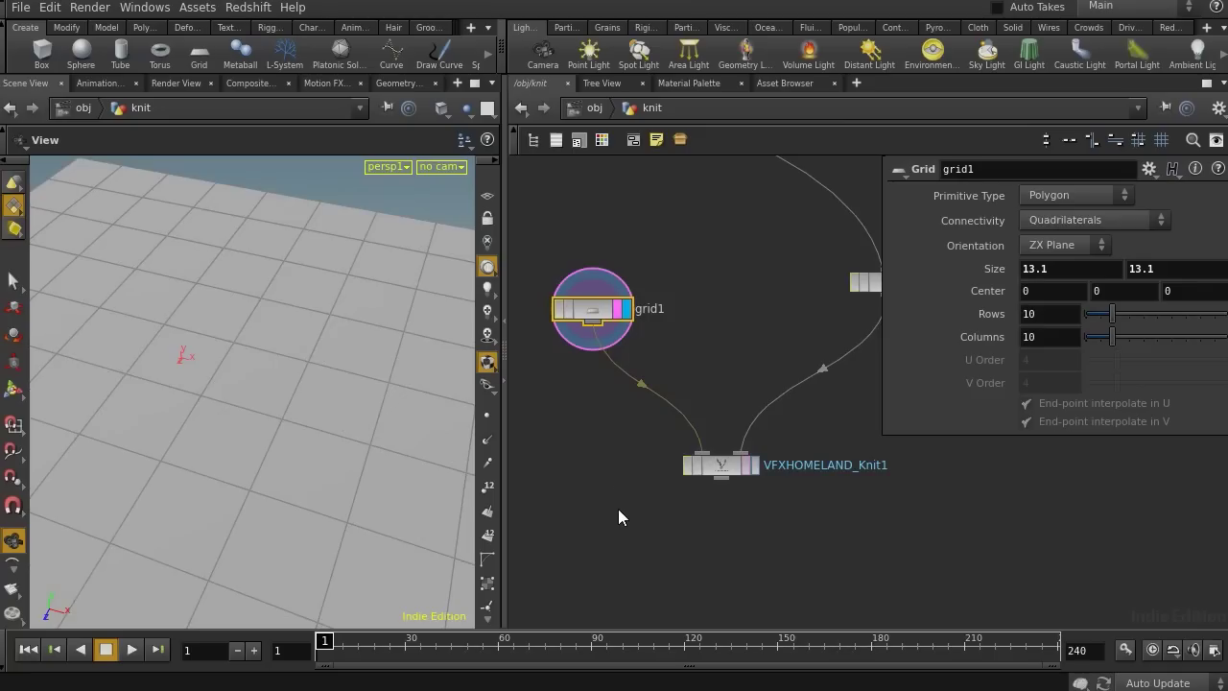
{"action": "left_click_drag", "start_coordinate": [401, 441], "coordinate": [230, 427], "text": "alt"}
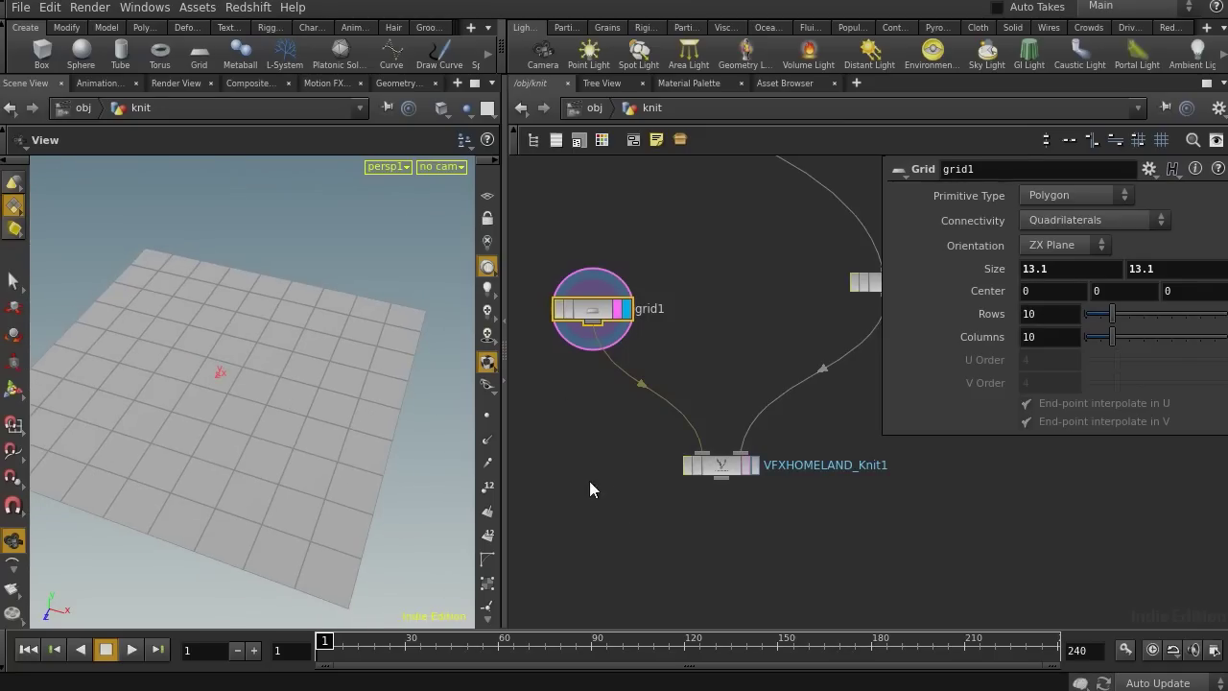
{"action": "left_click", "coordinate": [1072, 314]}
{"action": "type", "text": "50"}
{"action": "key", "text": "Tab"}
{"action": "type", "text": "50"}
{"action": "key", "text": "Return"}
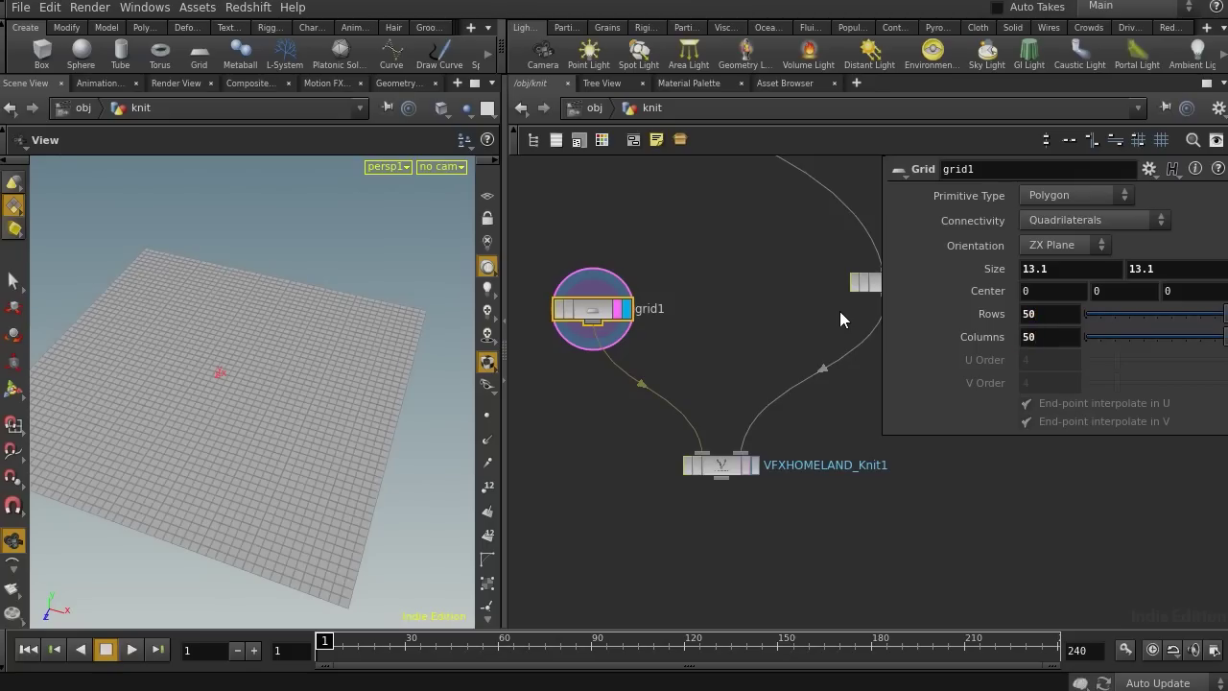
- Display the VFXHOMELAND_Knit1 result on the denser grid and save the scene
{"action": "left_click", "coordinate": [752, 466]}
{"action": "left_click", "coordinate": [733, 462]}
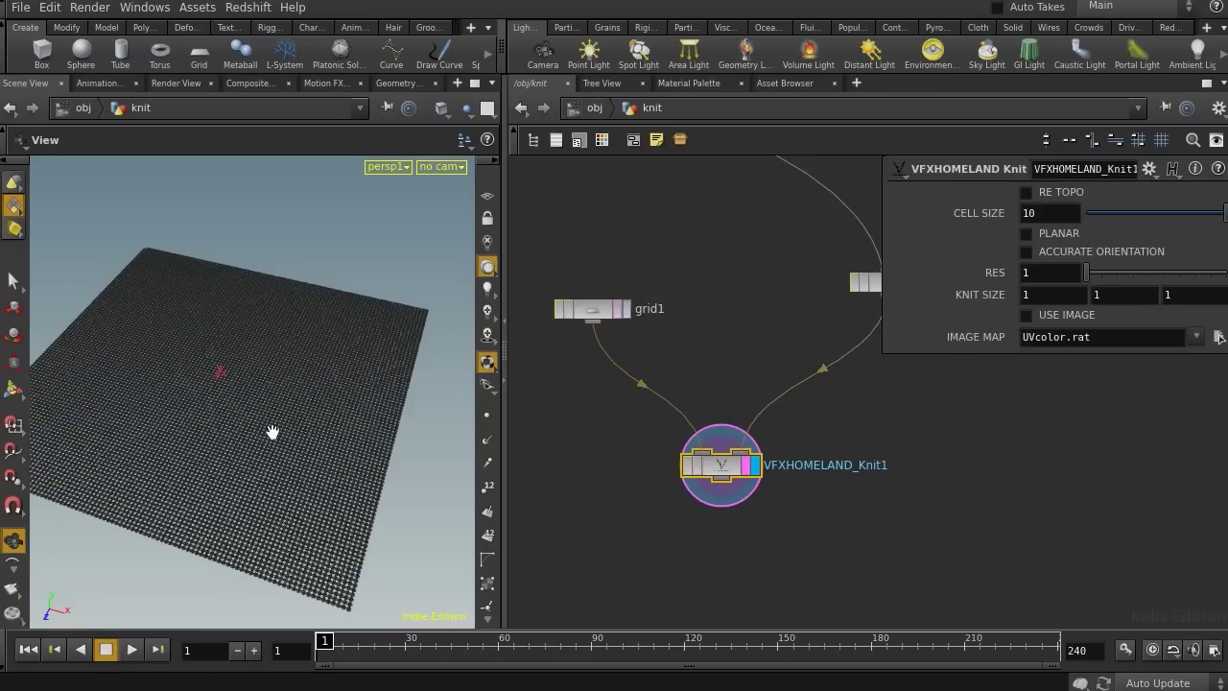
{"action": "scroll", "coordinate": [275, 433], "scroll_direction": "up", "scroll_amount": 5}
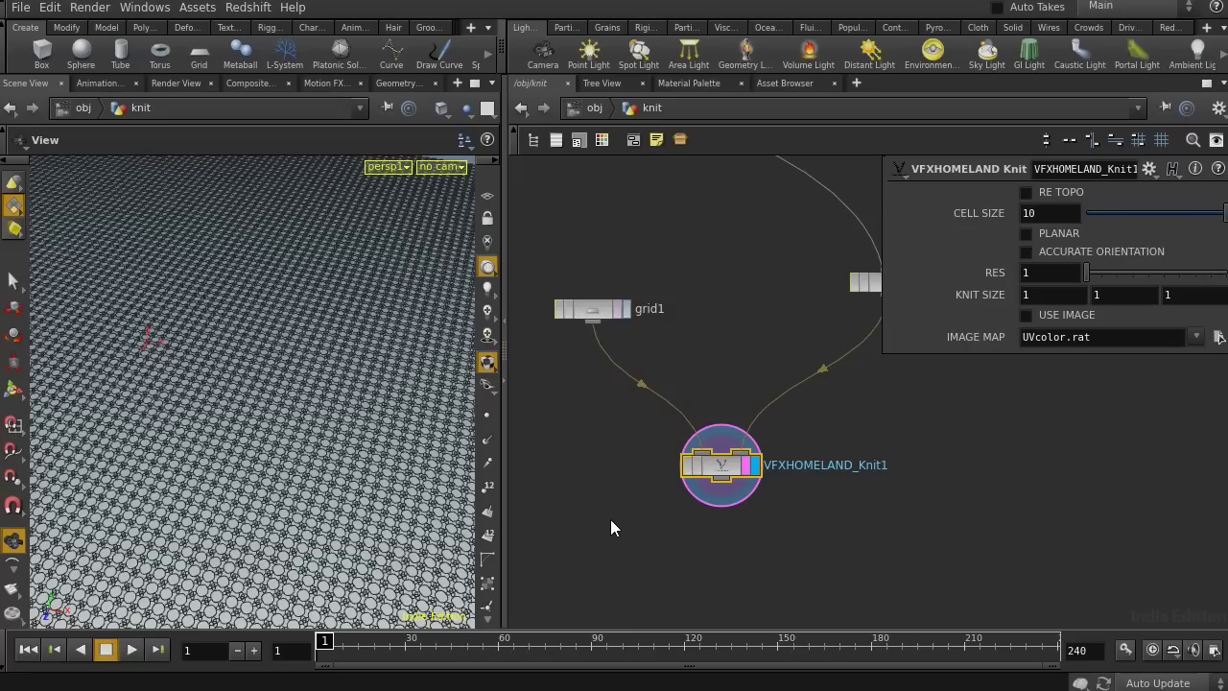
{"action": "key", "text": "ctrl+s"}
- Display grid1 and reset its rows and columns to the default 10
{"action": "left_click", "coordinate": [614, 308]}
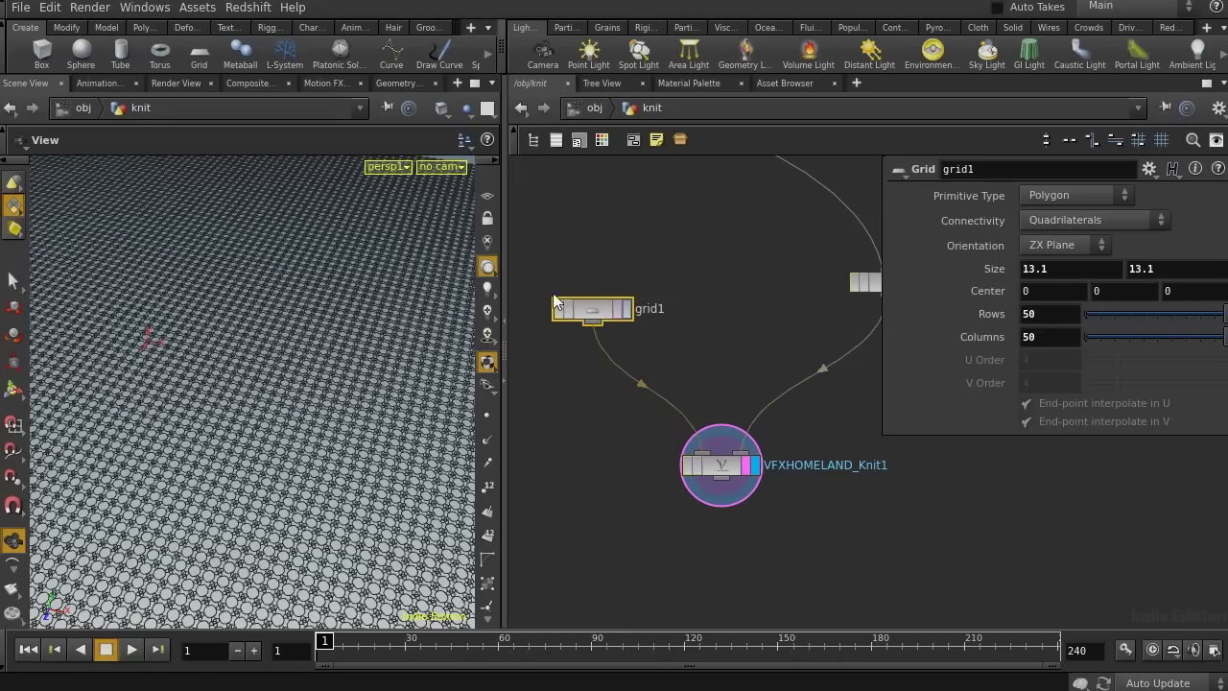
{"action": "left_click", "coordinate": [626, 308]}
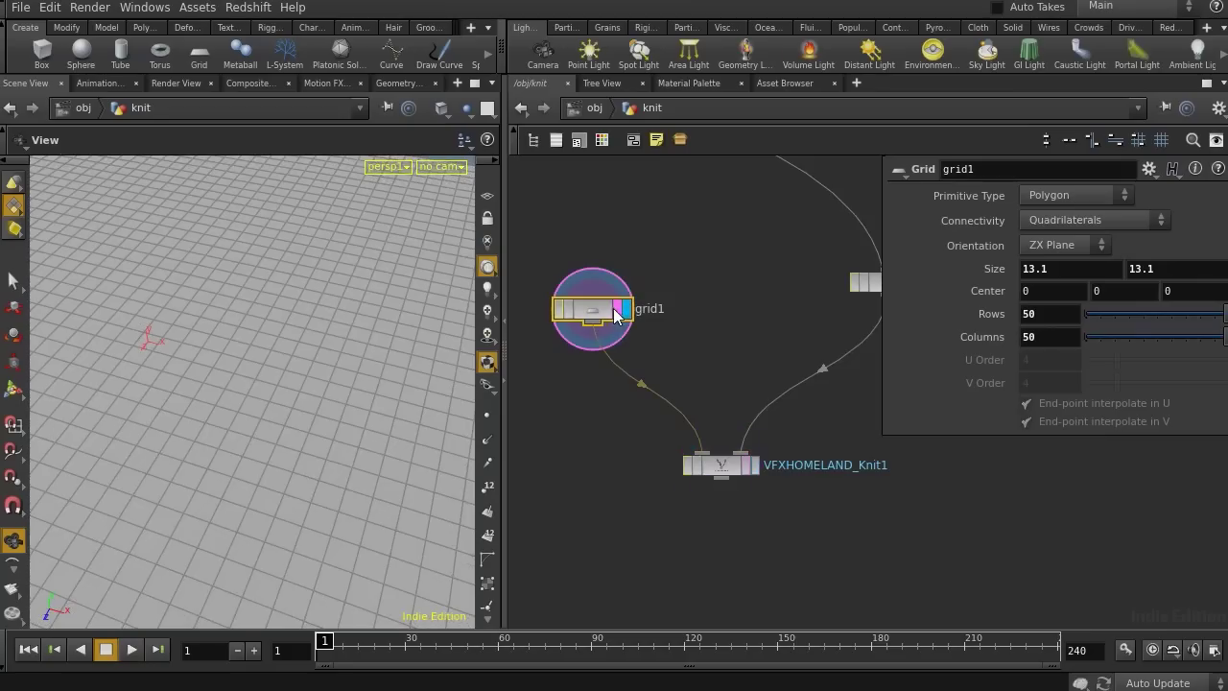
{"action": "middle_click", "coordinate": [984, 314], "text": "ctrl"}
{"action": "middle_click", "coordinate": [982, 334], "text": "ctrl"}
{"action": "left_click_drag", "start_coordinate": [308, 294], "coordinate": [233, 334]}
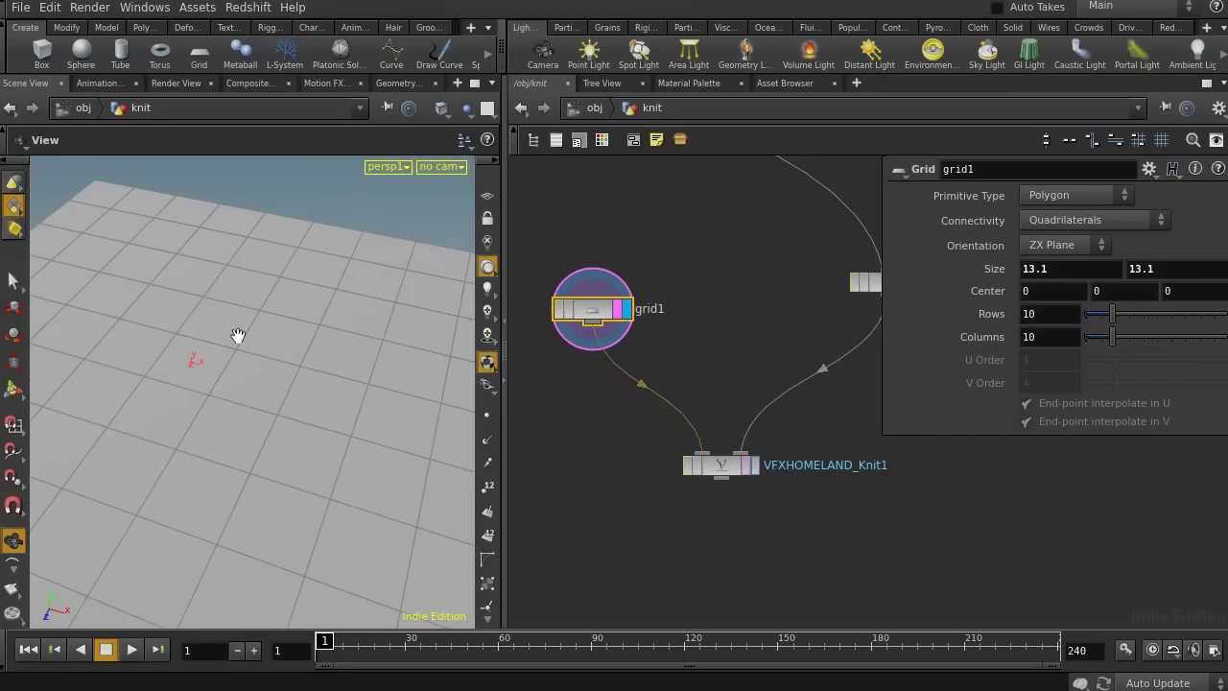
- Insert a Mountain node between grid1 and VFXHOMELAND_Knit1 and display it in the viewport
{"action": "left_click_drag", "start_coordinate": [595, 312], "coordinate": [601, 233]}
{"action": "key", "text": "Tab"}
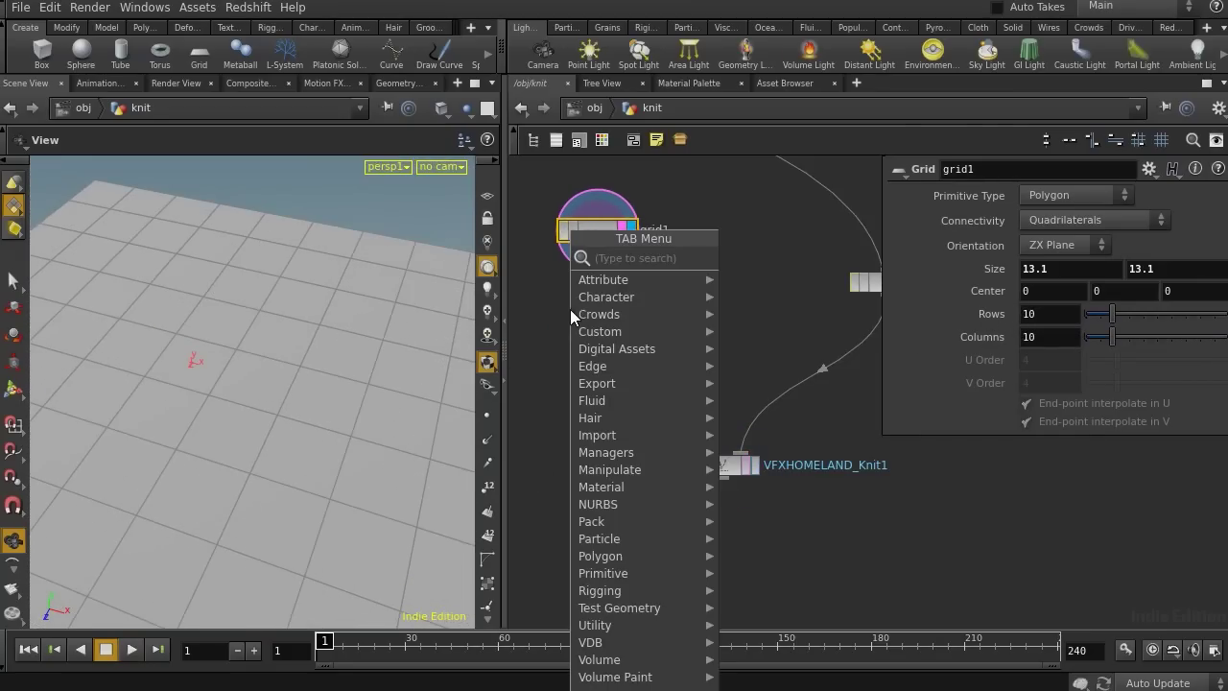
{"action": "type", "text": "mountain"}
{"action": "key", "text": "Return"}
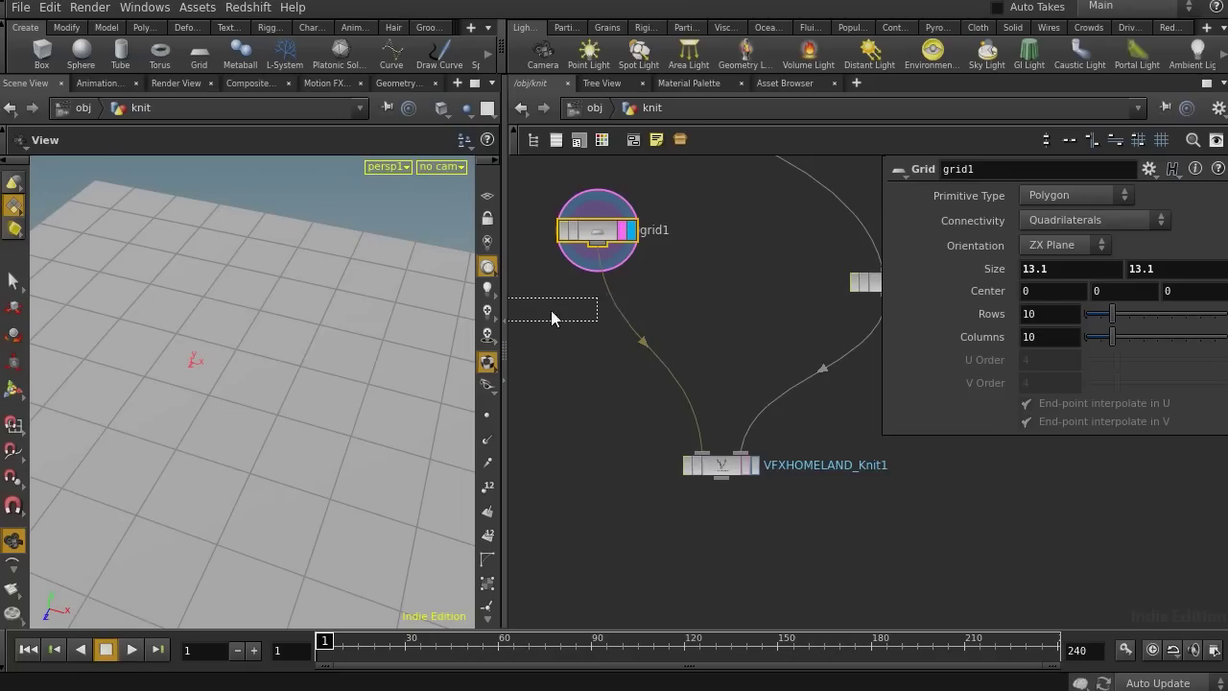
{"action": "left_click", "coordinate": [604, 313]}
{"action": "left_click", "coordinate": [645, 313]}
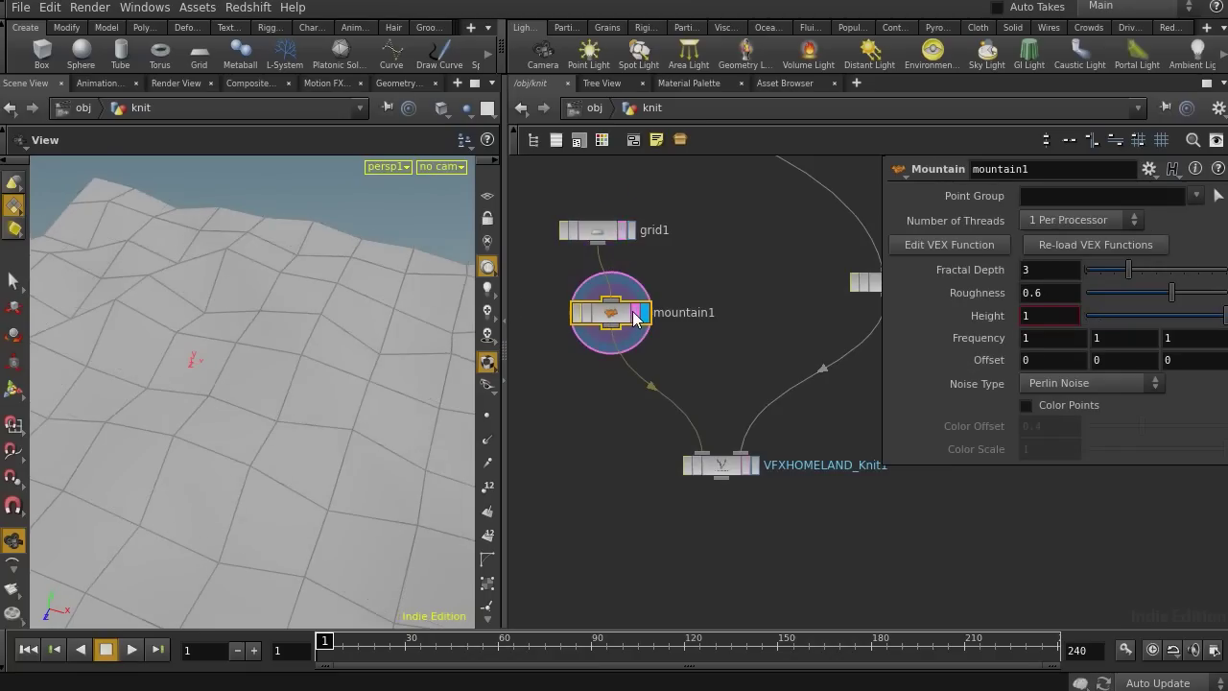
- Set the Height of the Mountain node to 0.815
{"action": "left_click_drag", "start_coordinate": [296, 331], "coordinate": [336, 402]}
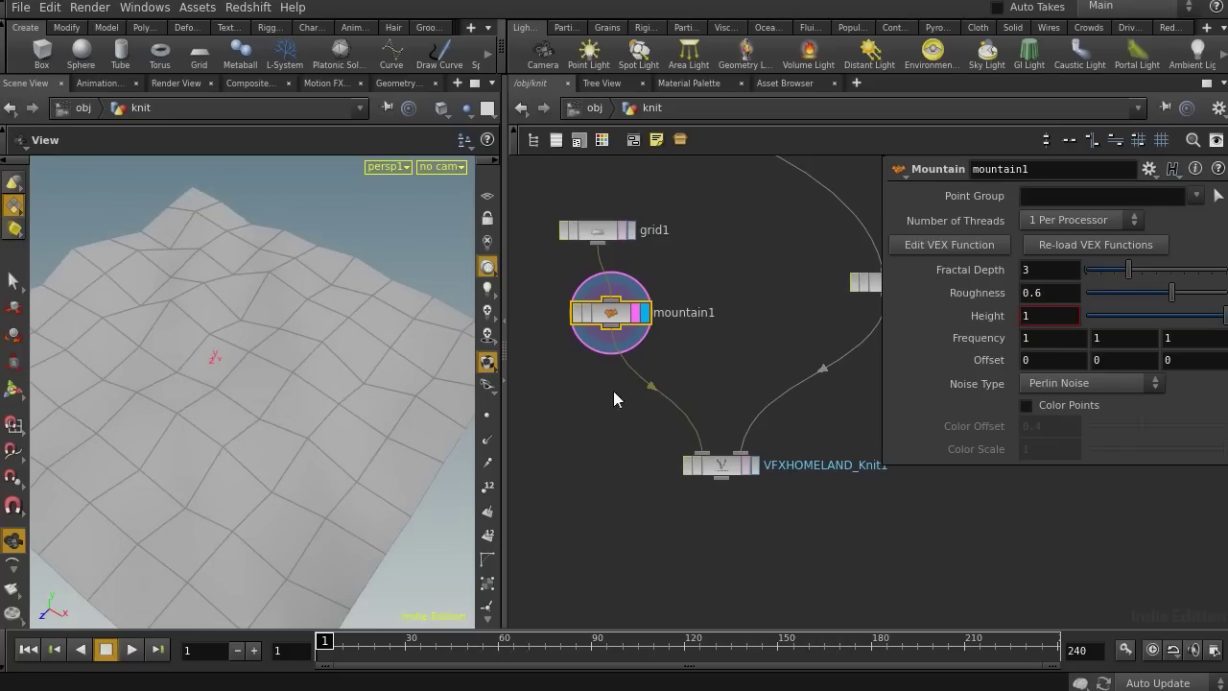
{"action": "double_click", "coordinate": [1041, 318]}
{"action": "mouse_move", "coordinate": [1224, 316]}
{"action": "left_mouse_down"}
{"action": "mouse_move", "coordinate": [1170, 323]}
{"action": "mouse_move", "coordinate": [1201, 326]}
{"action": "left_mouse_up"}
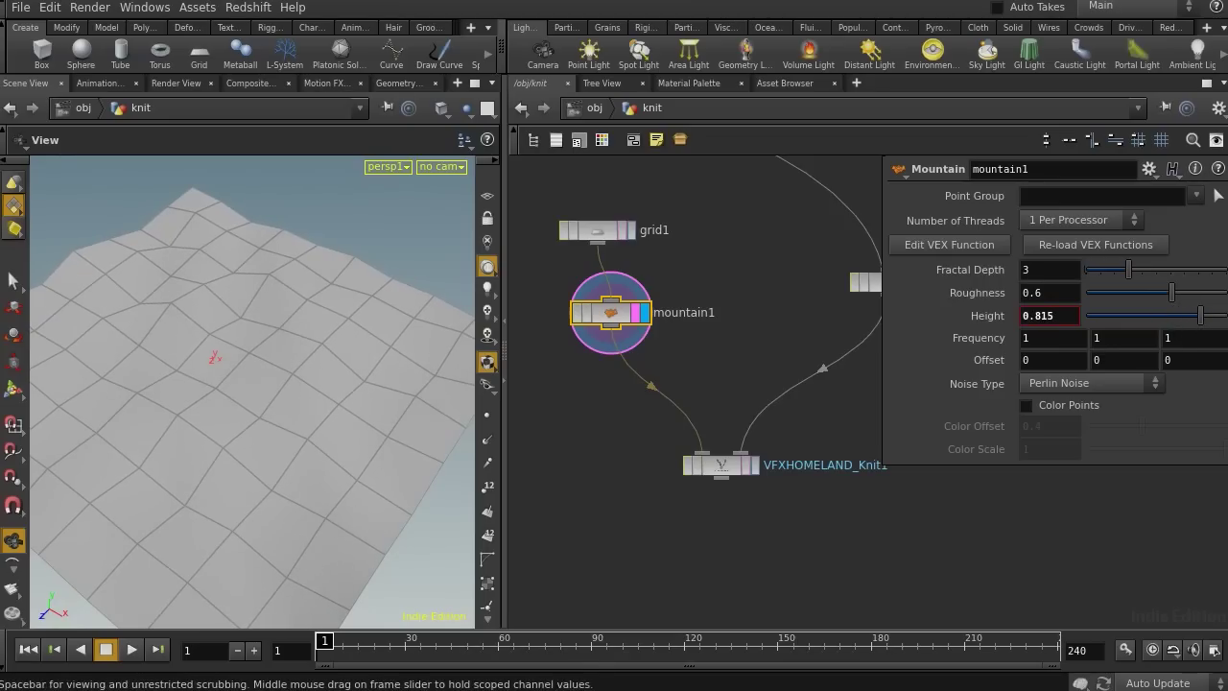
- Display VFXHOMELAND_Knit1 and examine from several angles how the knit cells follow the uneven surface
{"action": "left_click", "coordinate": [753, 468]}
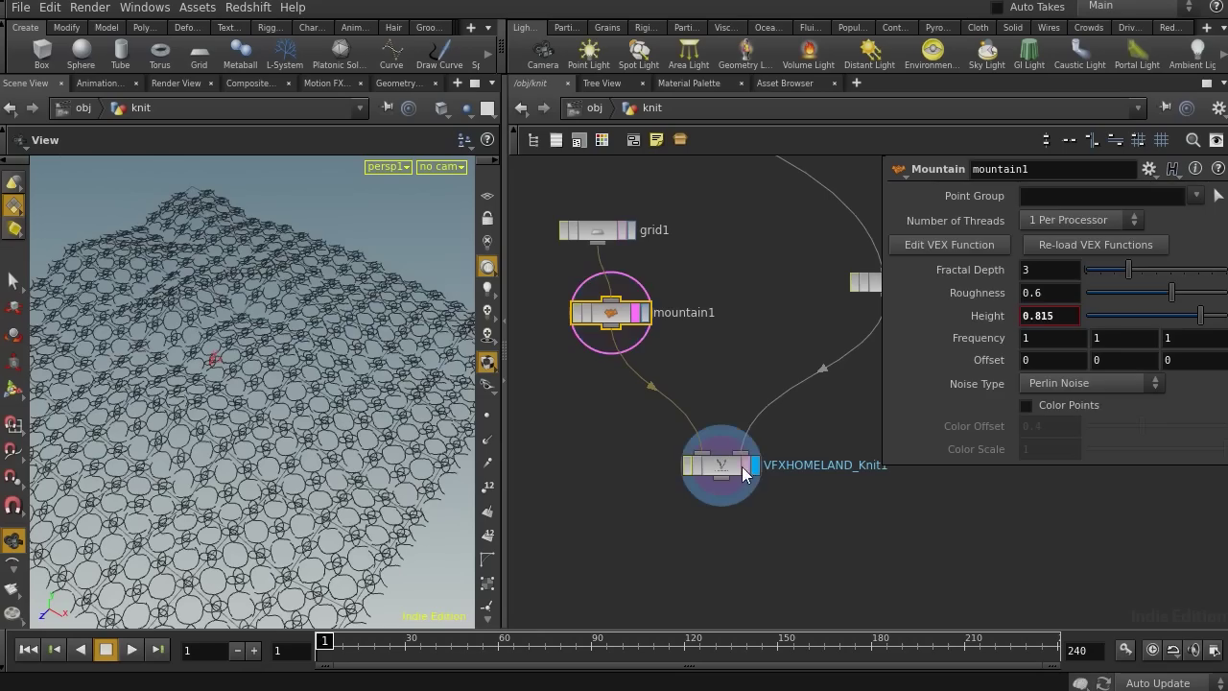
{"action": "left_click", "coordinate": [743, 466]}
{"action": "left_click", "coordinate": [735, 468]}
{"action": "left_click_drag", "start_coordinate": [227, 383], "coordinate": [301, 425]}
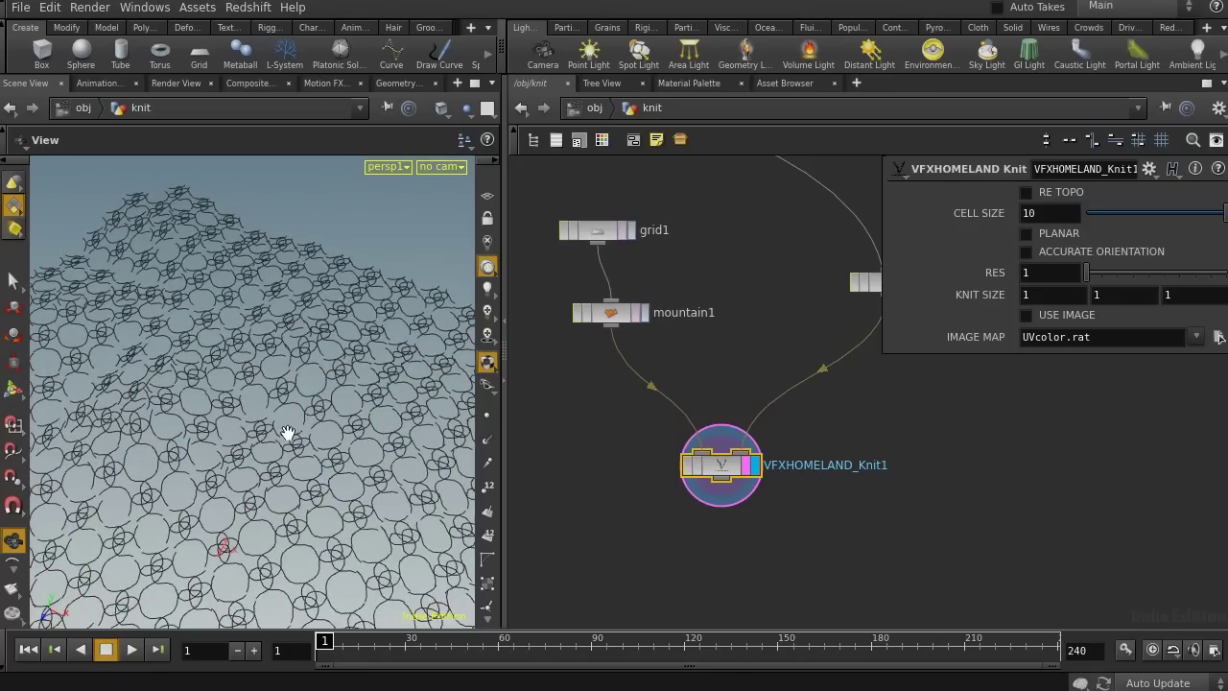
{"action": "left_click_drag", "start_coordinate": [285, 471], "coordinate": [227, 434]}
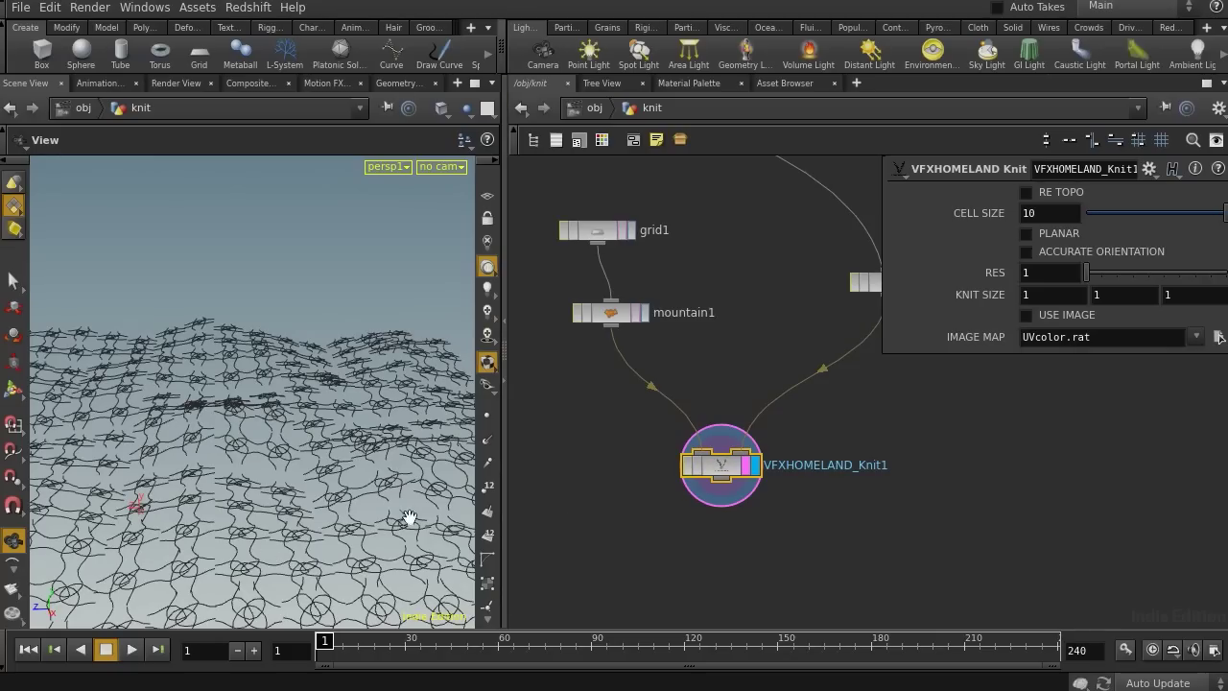
{"action": "left_click_drag", "start_coordinate": [329, 460], "coordinate": [320, 499]}
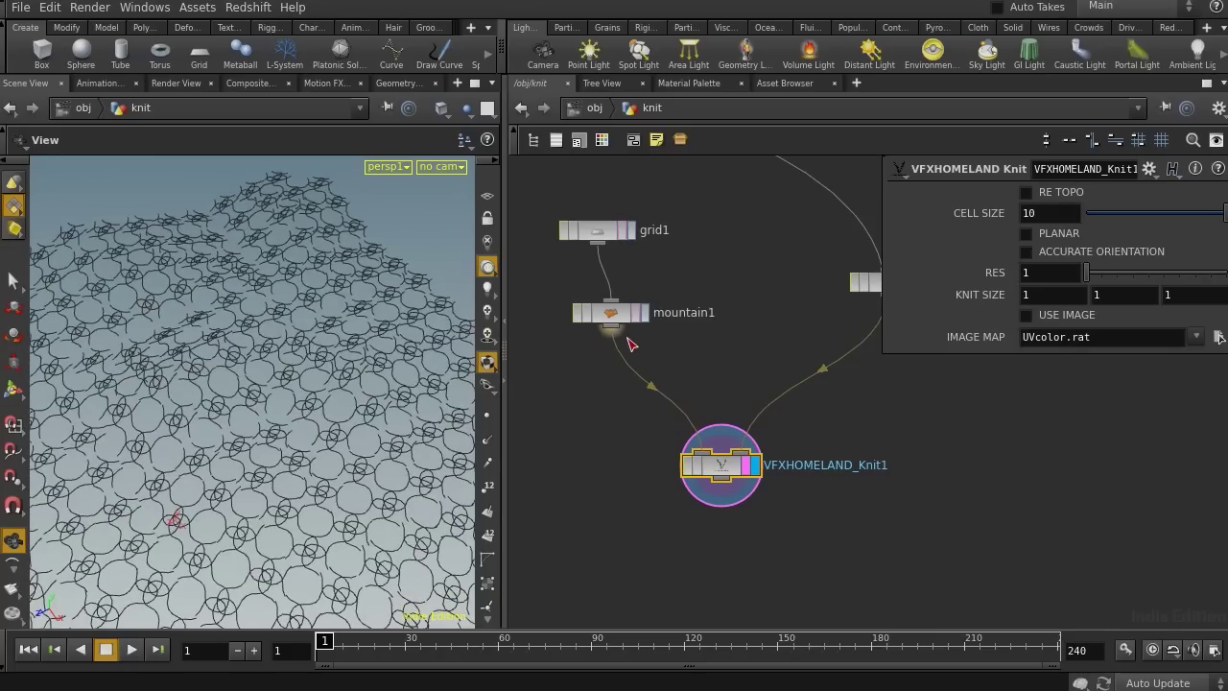
{"action": "left_click_drag", "start_coordinate": [665, 266], "coordinate": [560, 191]}
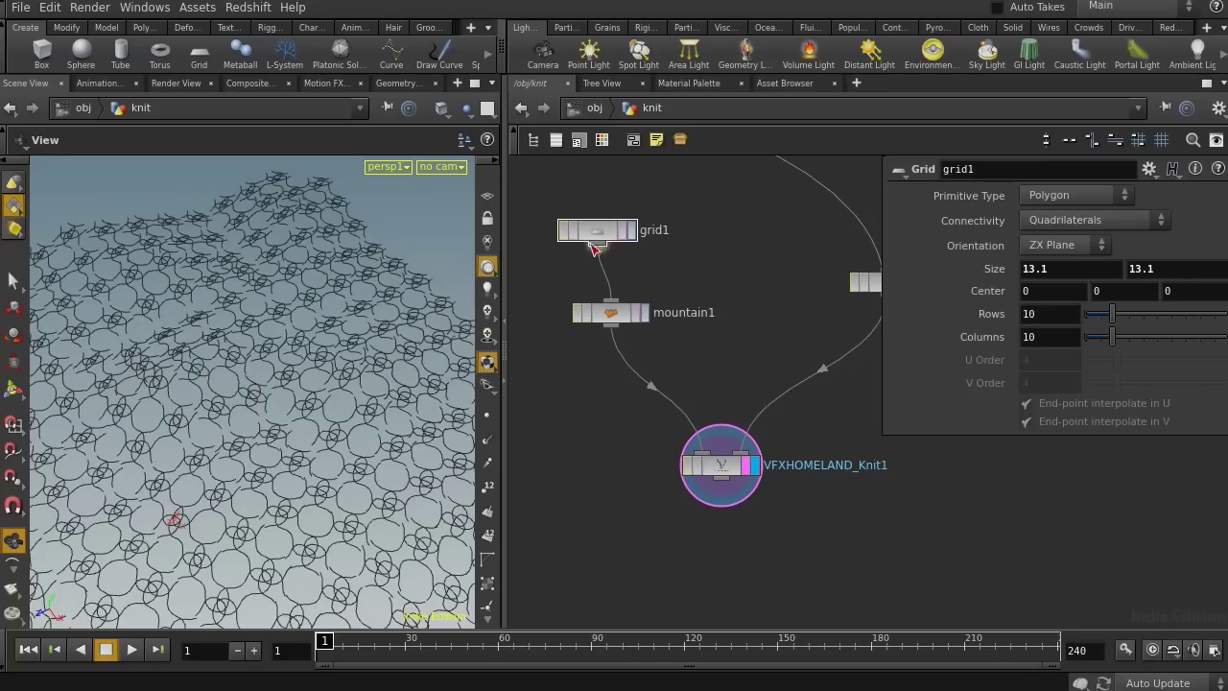
{"action": "left_click", "coordinate": [719, 464]}
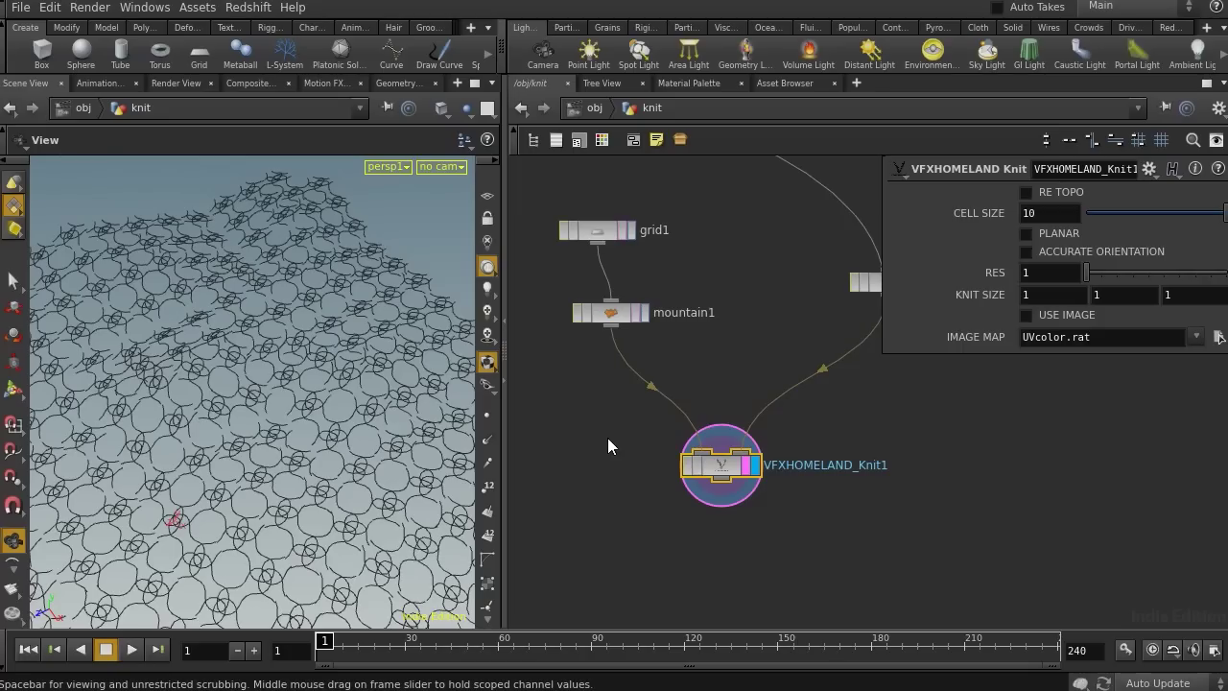
- Insert a Subdivide node between mountain1 and VFXHOMELAND_Knit1
{"action": "key", "text": "Tab"}
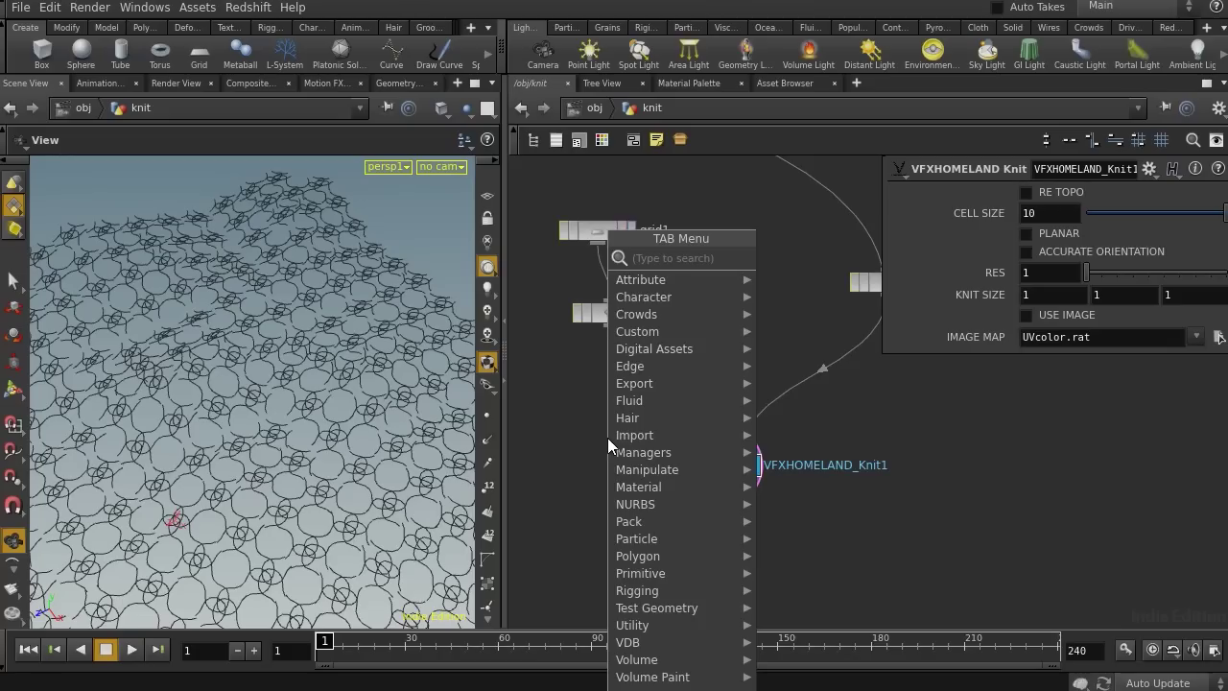
{"action": "type", "text": "sub"}
{"action": "key", "text": "Return"}
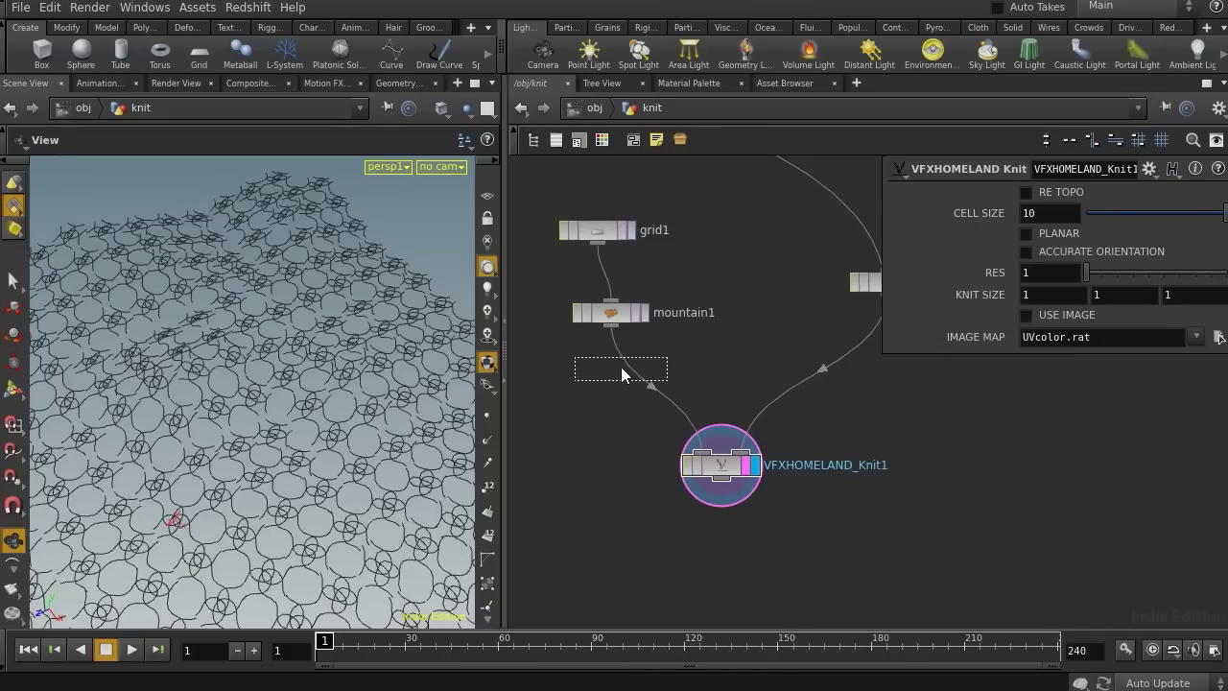
{"action": "left_click", "coordinate": [649, 378]}
{"action": "left_click_drag", "start_coordinate": [250, 417], "coordinate": [277, 443]}
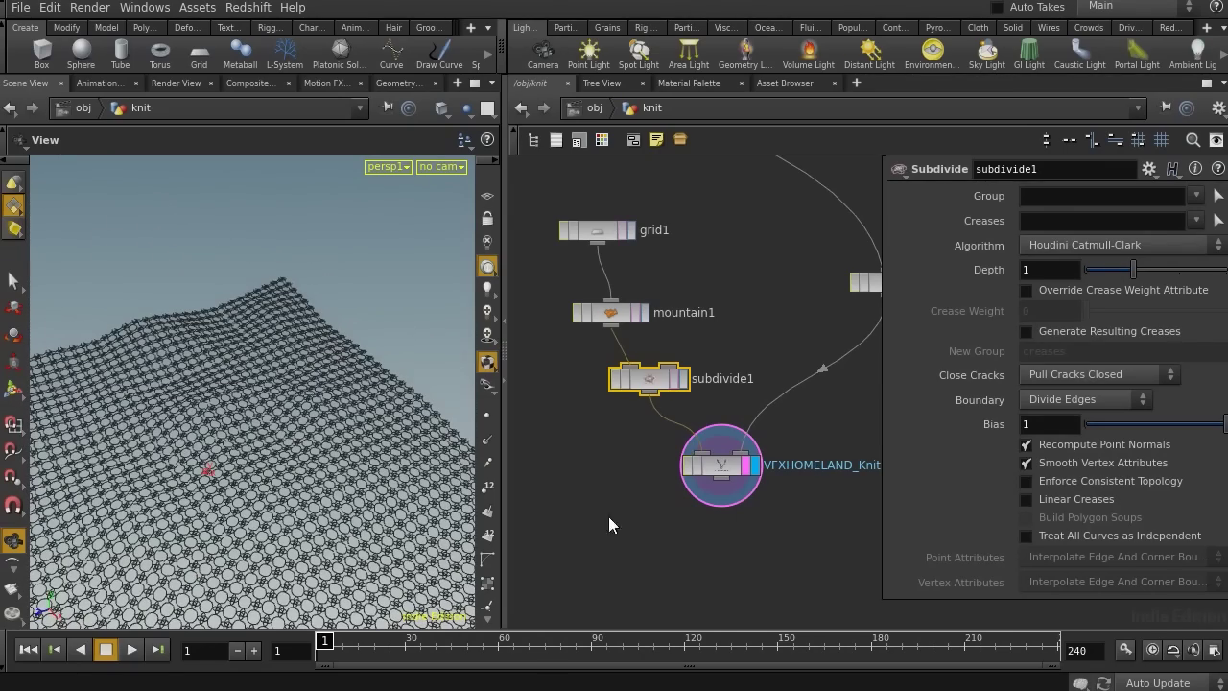
- Add a Fuse node, connect it to the output of VFXHOMELAND_Knit1 and display it in the viewport
{"action": "middle_click_drag", "start_coordinate": [608, 516], "coordinate": [598, 403]}
{"action": "key", "text": "Tab"}
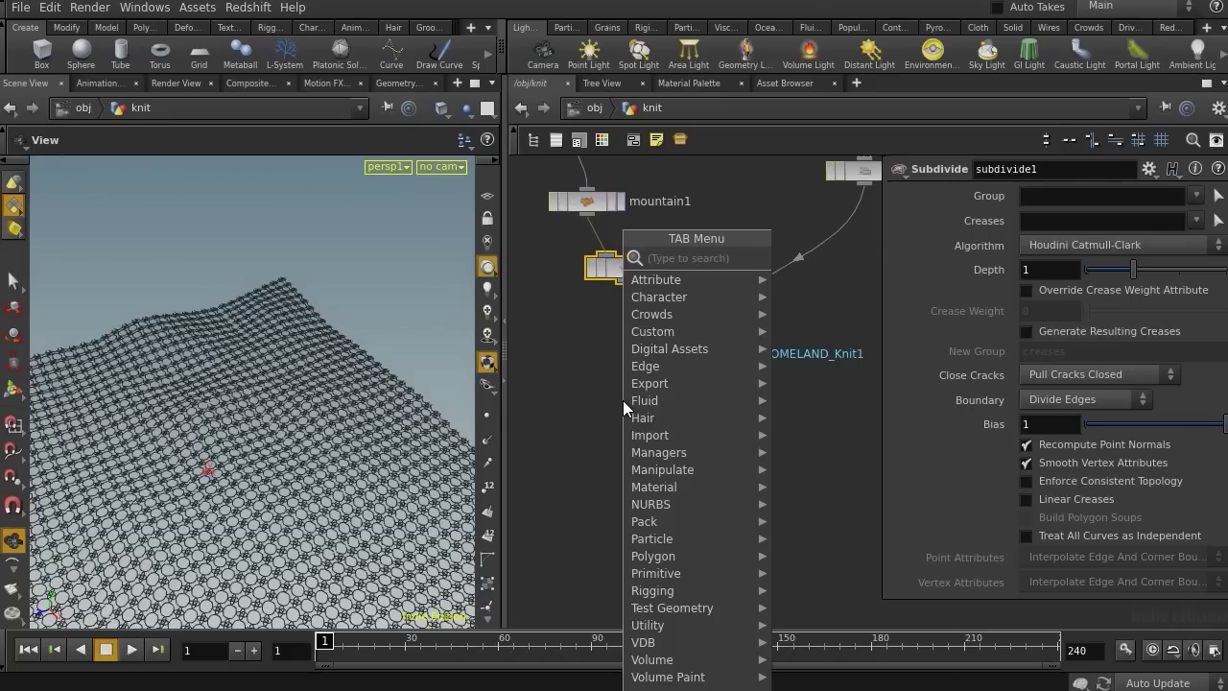
{"action": "type", "text": "fuse"}
{"action": "key", "text": "Return"}
{"action": "left_click", "coordinate": [699, 442]}
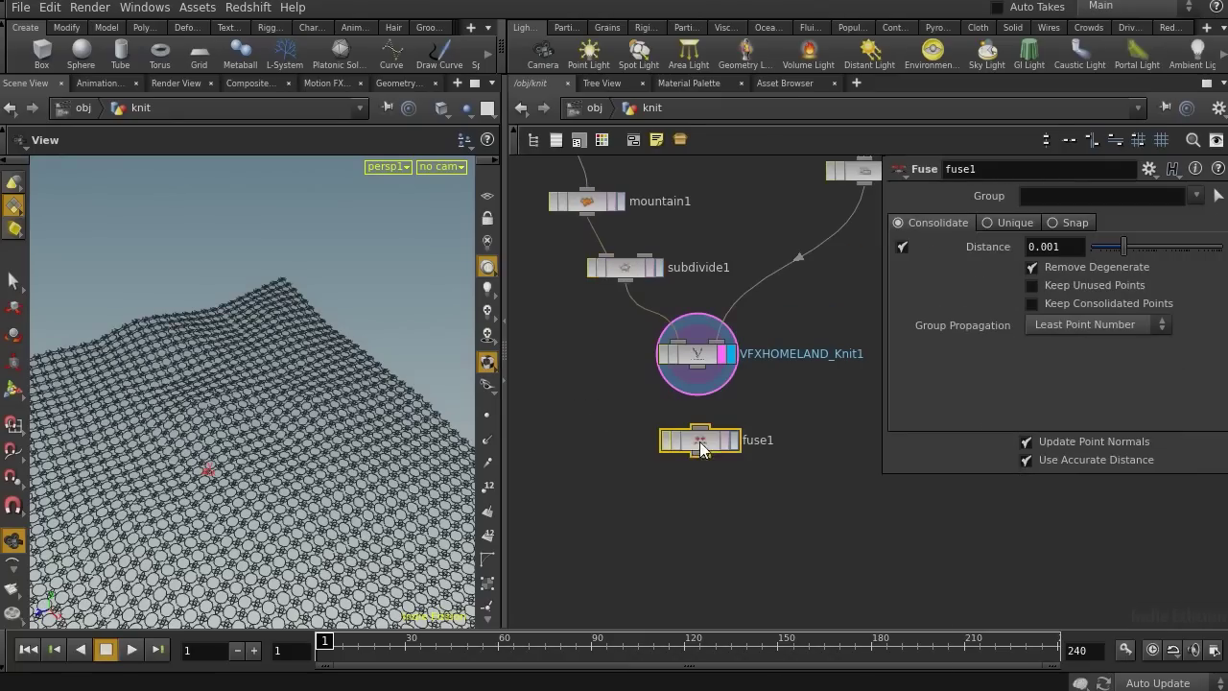
{"action": "left_click_drag", "start_coordinate": [706, 425], "coordinate": [698, 367]}
{"action": "left_click", "coordinate": [725, 438]}
{"action": "left_click_drag", "start_coordinate": [701, 438], "coordinate": [699, 437]}
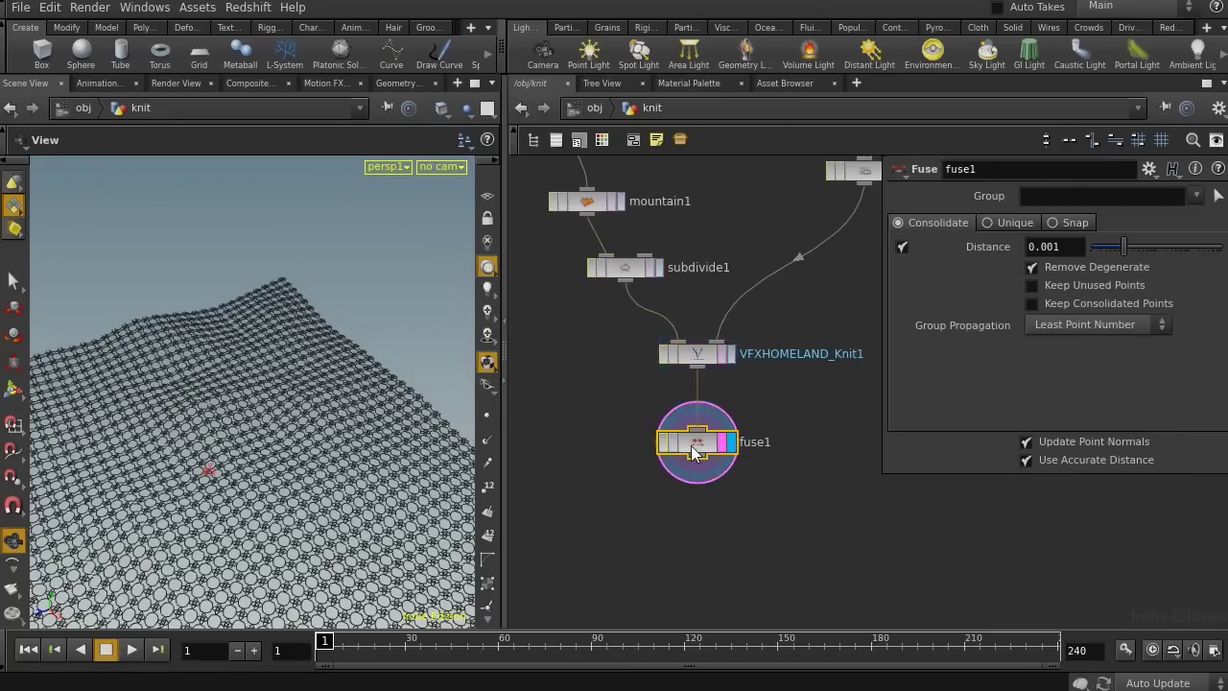
- Restrict the Fuse node to the point groups end1 and end2
{"action": "left_click", "coordinate": [1196, 196]}
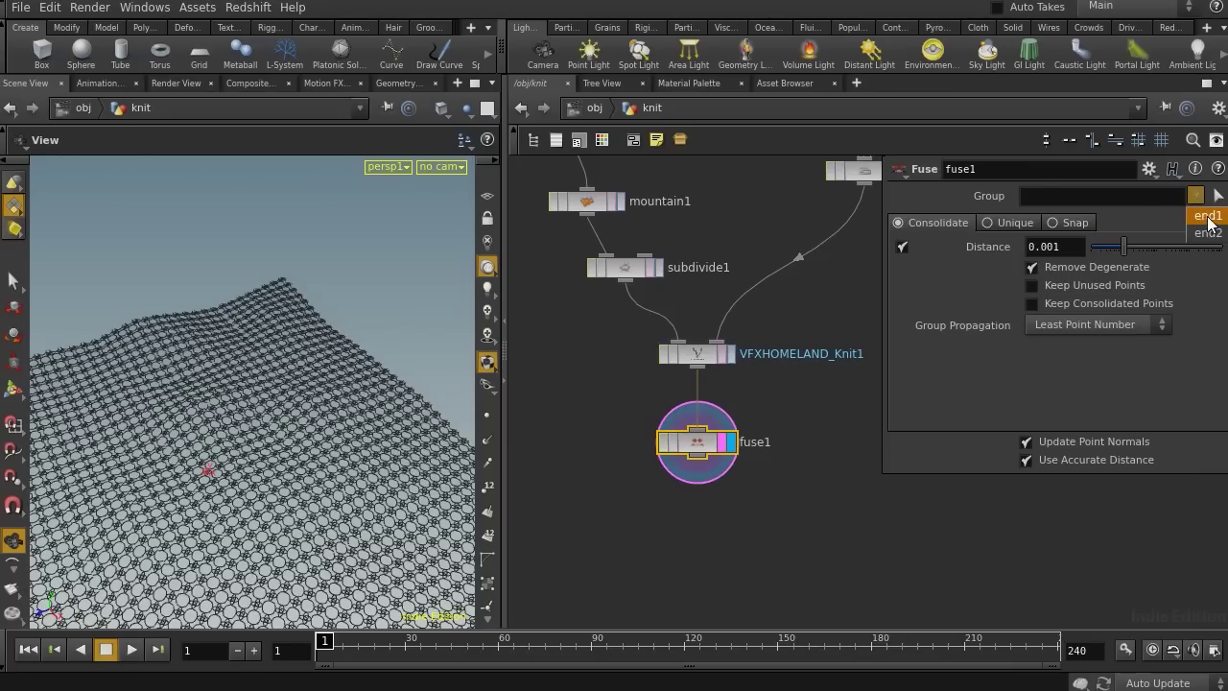
{"action": "left_click", "coordinate": [1206, 216]}
{"action": "left_click", "coordinate": [1196, 196]}
{"action": "left_click", "coordinate": [1207, 233]}
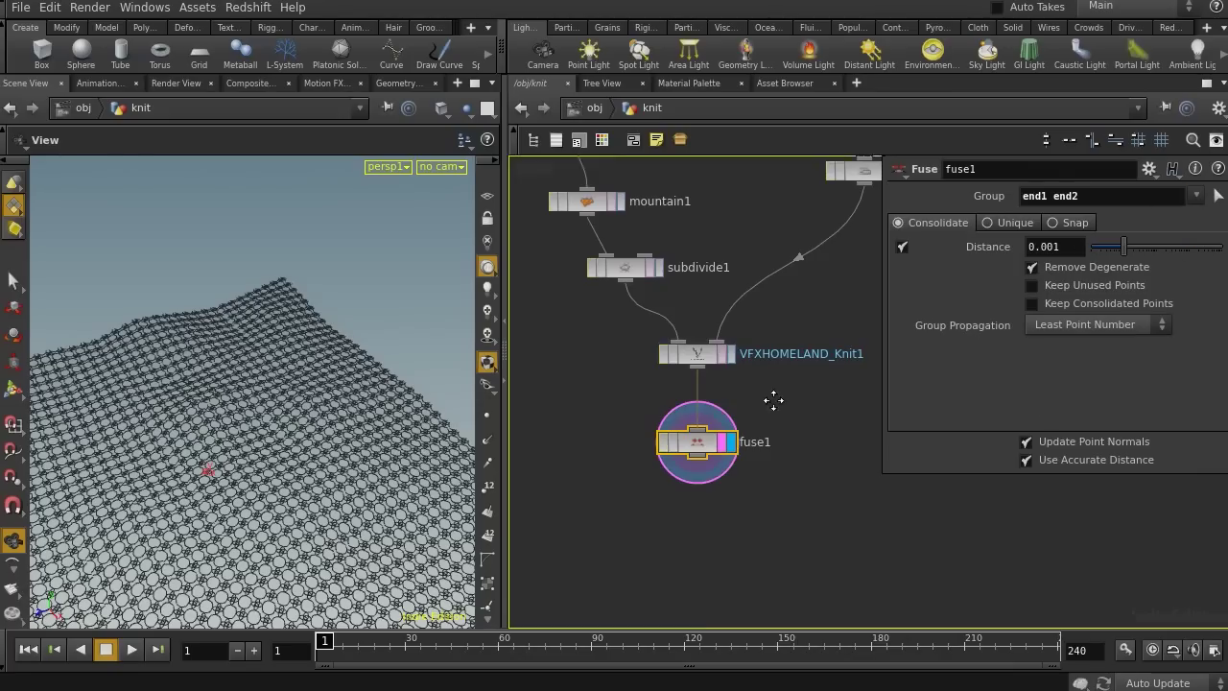
- Display merge2, the node upstream that combines the knit cell's curves, in the viewport
{"action": "middle_click_drag", "start_coordinate": [773, 400], "coordinate": [781, 641]}
{"action": "middle_click_drag", "start_coordinate": [710, 293], "coordinate": [893, 498]}
{"action": "middle_click_drag", "start_coordinate": [739, 329], "coordinate": [792, 581]}
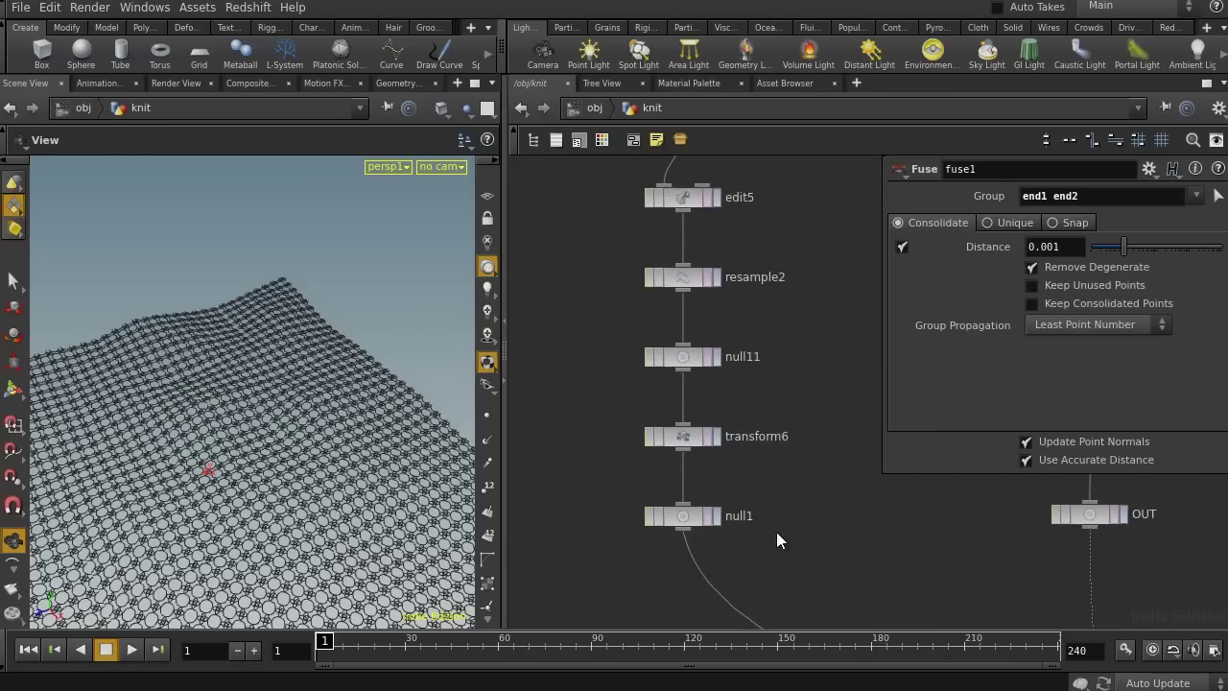
{"action": "middle_click_drag", "start_coordinate": [763, 346], "coordinate": [792, 613]}
{"action": "mouse_move", "coordinate": [793, 410]}
{"action": "middle_mouse_down"}
{"action": "mouse_move", "coordinate": [803, 471]}
{"action": "mouse_move", "coordinate": [775, 412]}
{"action": "middle_mouse_up"}
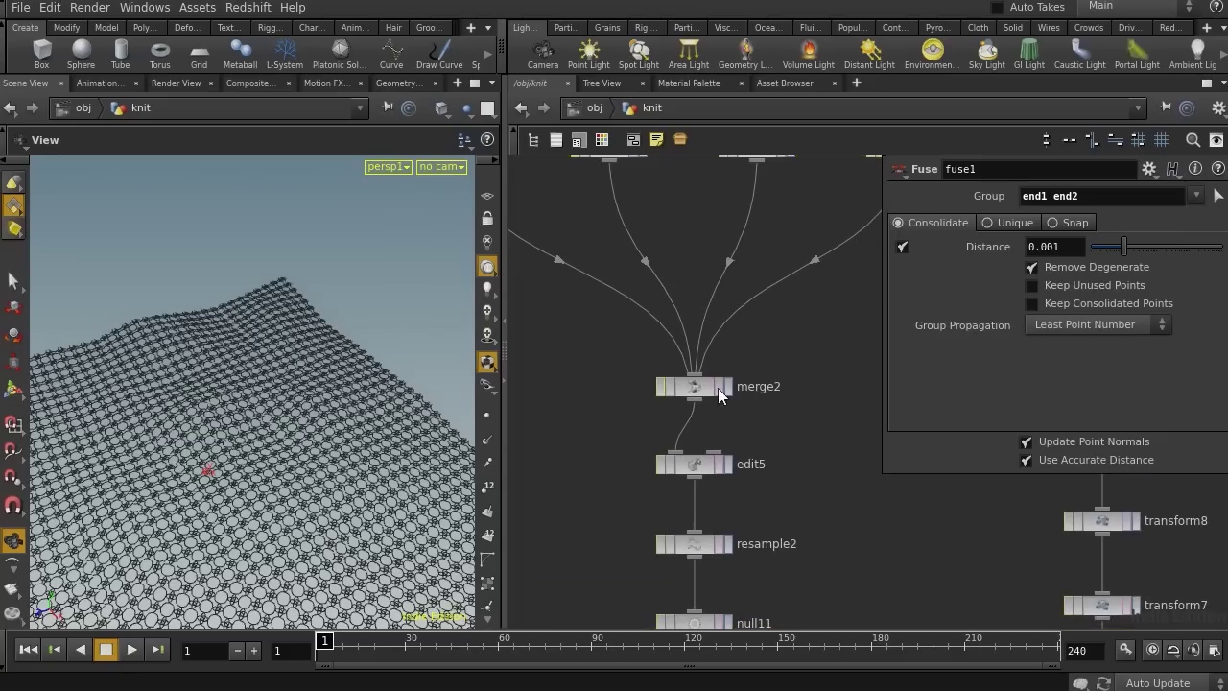
{"action": "left_click", "coordinate": [719, 395]}
- Branch a Delete node off merge2 and display it in the viewport
{"action": "middle_click_drag", "start_coordinate": [581, 458], "coordinate": [660, 463]}
{"action": "key", "text": "Tab"}
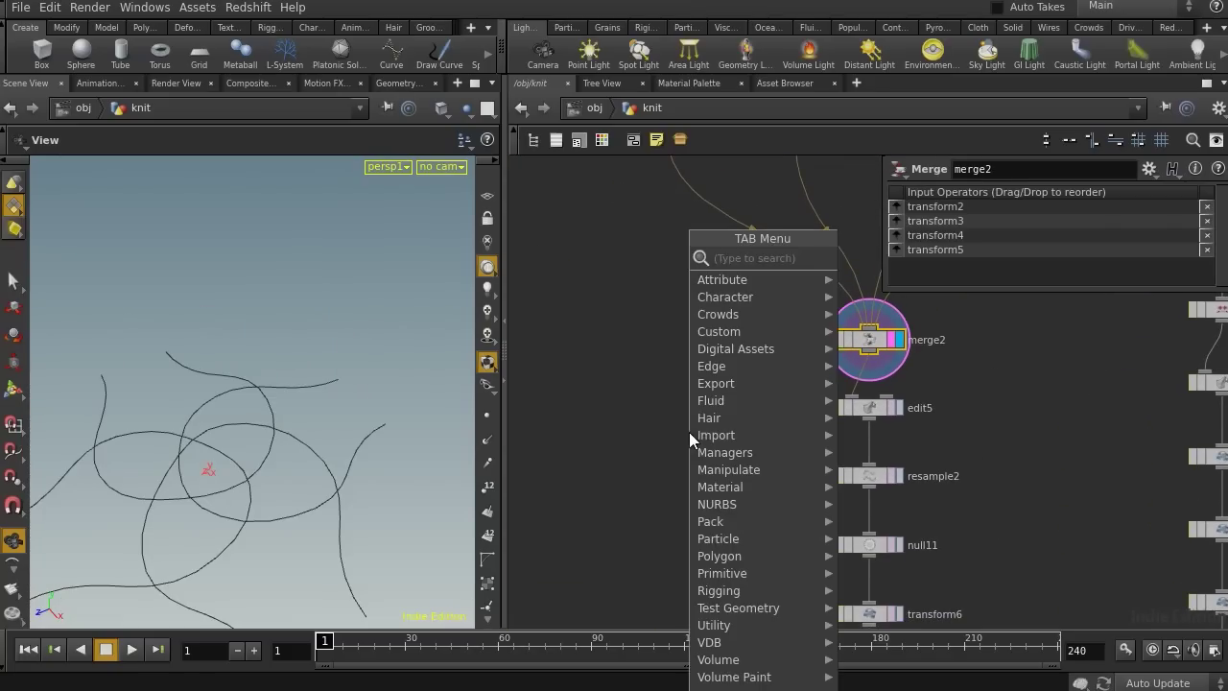
{"action": "type", "text": "de"}
{"action": "key", "text": "Down"}
{"action": "key", "text": "Return"}
{"action": "left_click", "coordinate": [669, 493]}
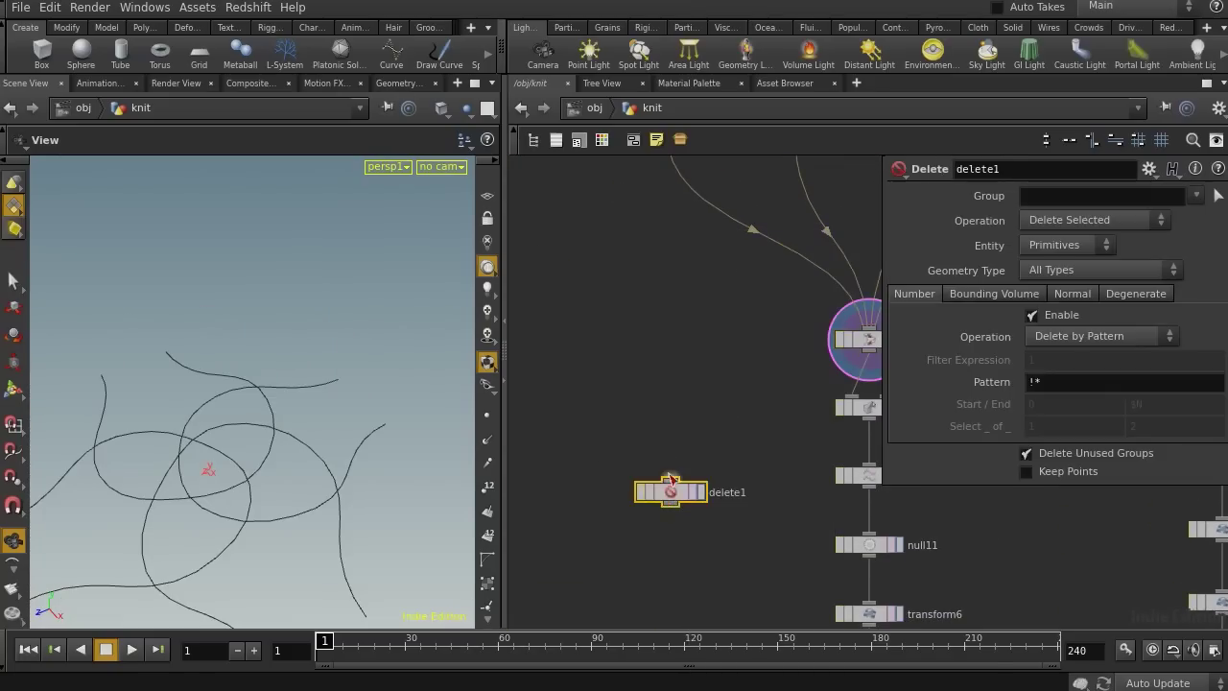
{"action": "left_click", "coordinate": [700, 492]}
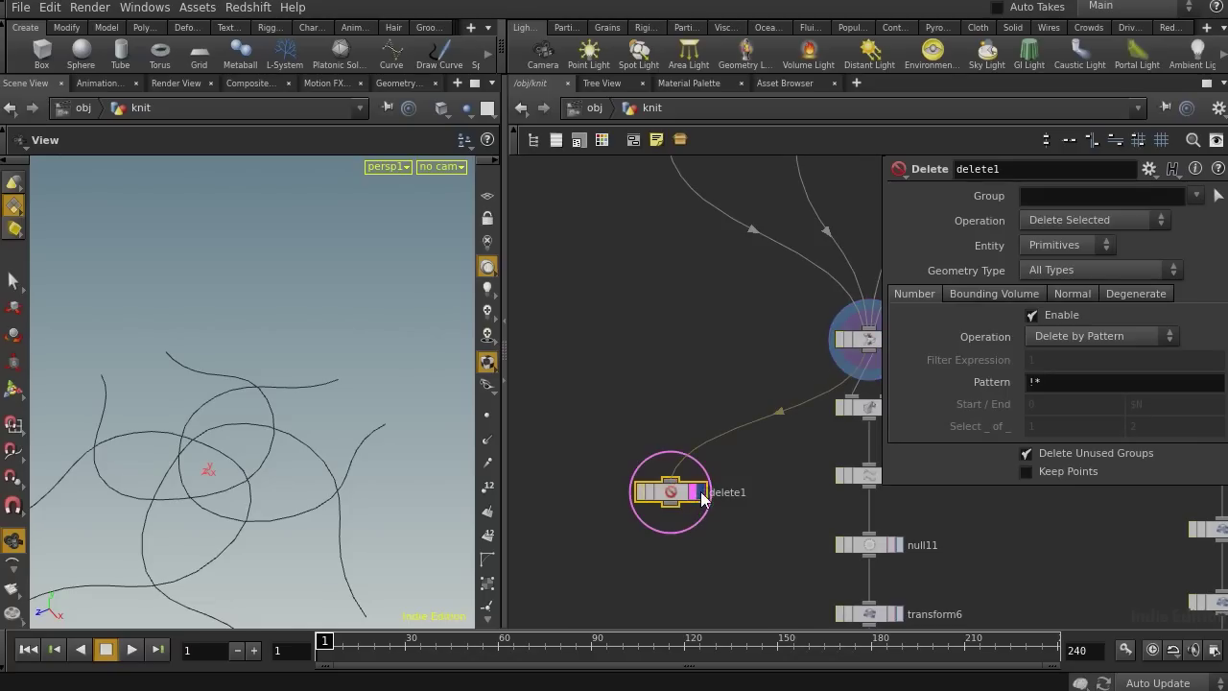
- Show the curve points in the viewport and set the Delete node to remove Points in group end1
{"action": "left_click", "coordinate": [487, 414]}
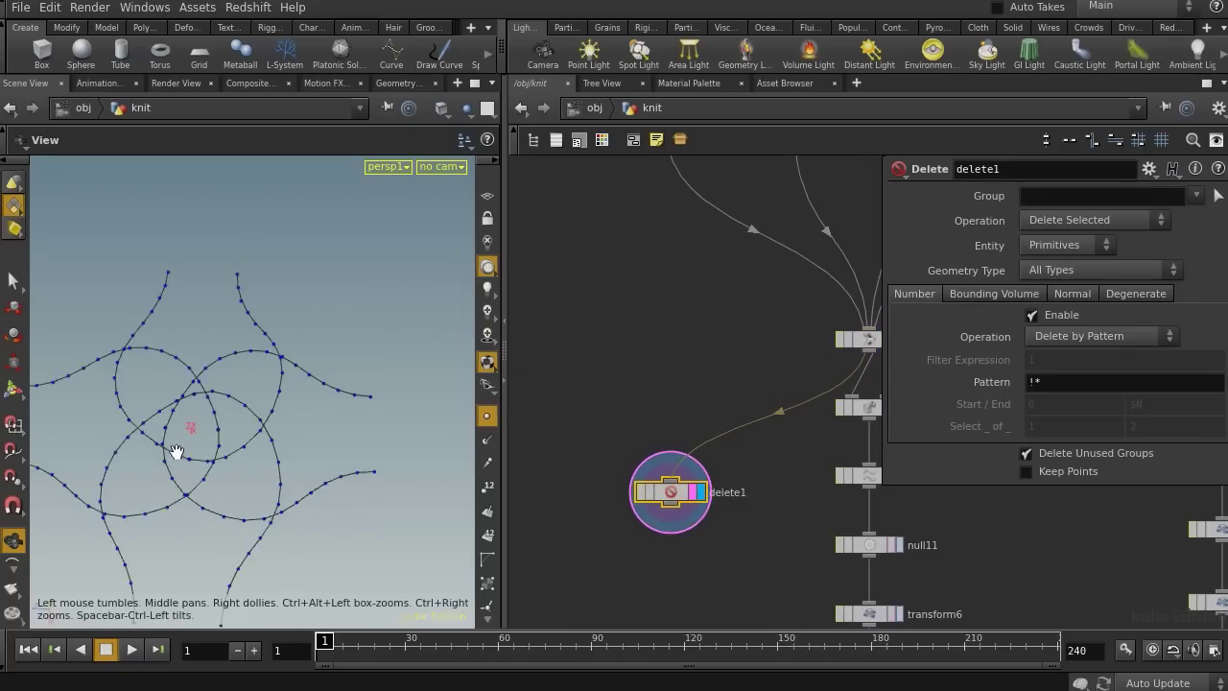
{"action": "left_click_drag", "start_coordinate": [177, 451], "coordinate": [326, 365]}
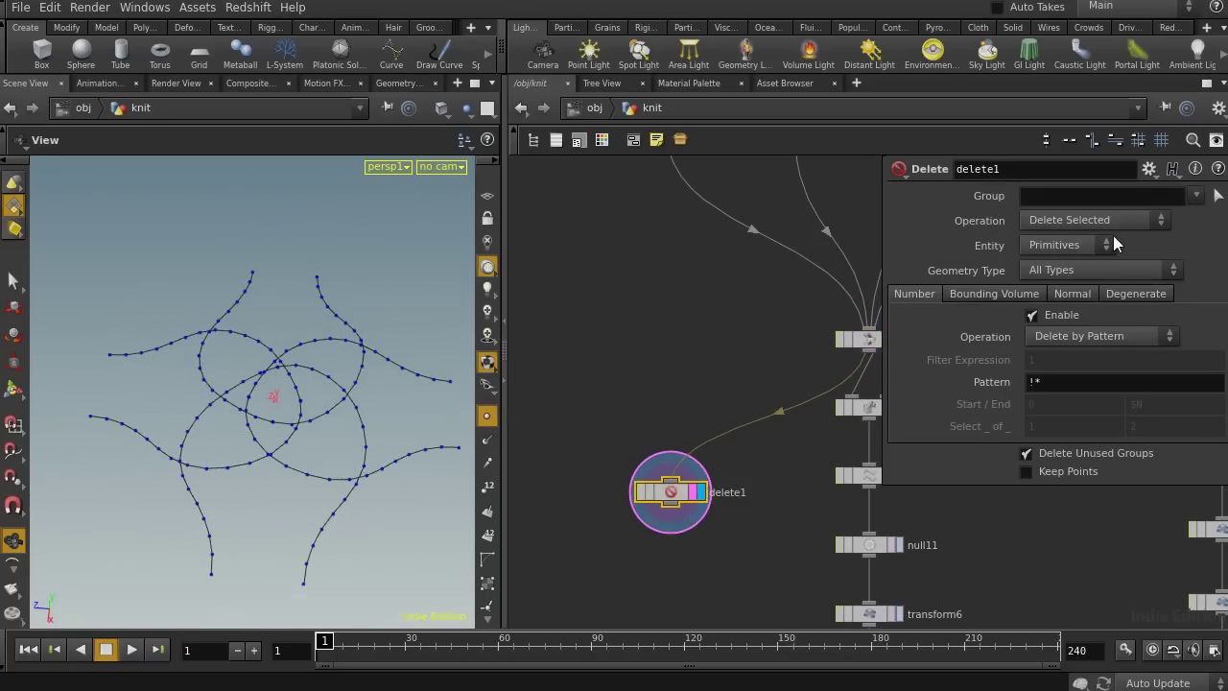
{"action": "left_click", "coordinate": [1114, 244]}
{"action": "left_click", "coordinate": [1059, 268]}
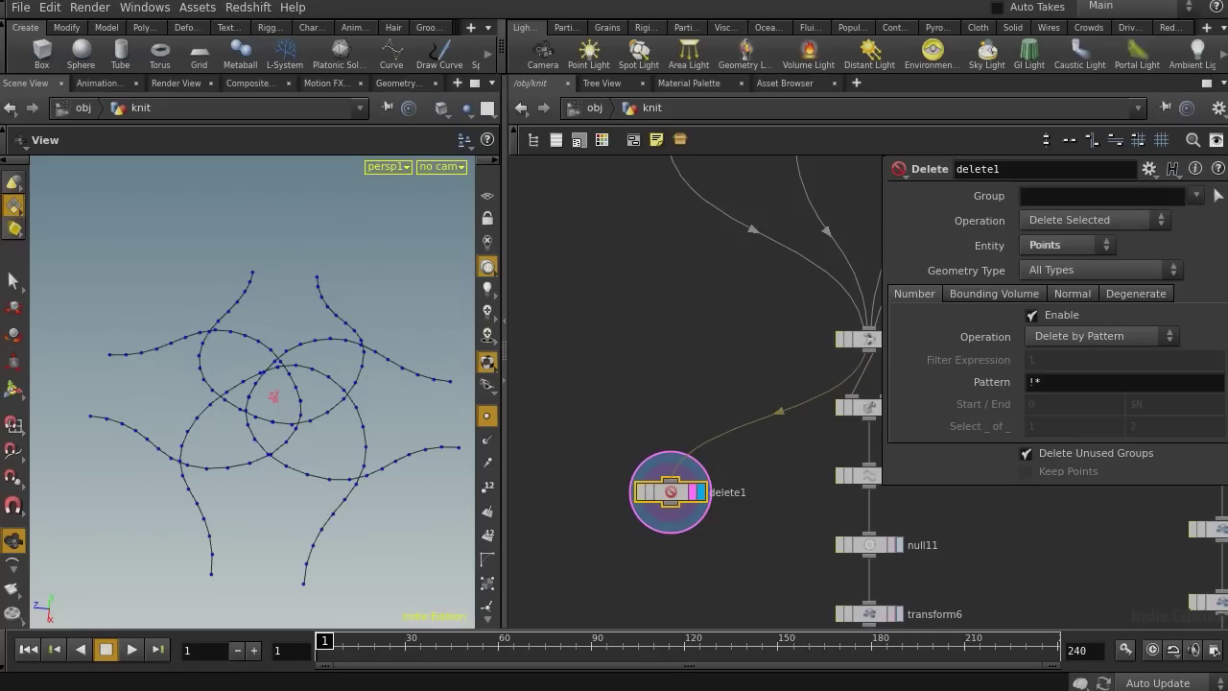
{"action": "left_click", "coordinate": [1196, 196]}
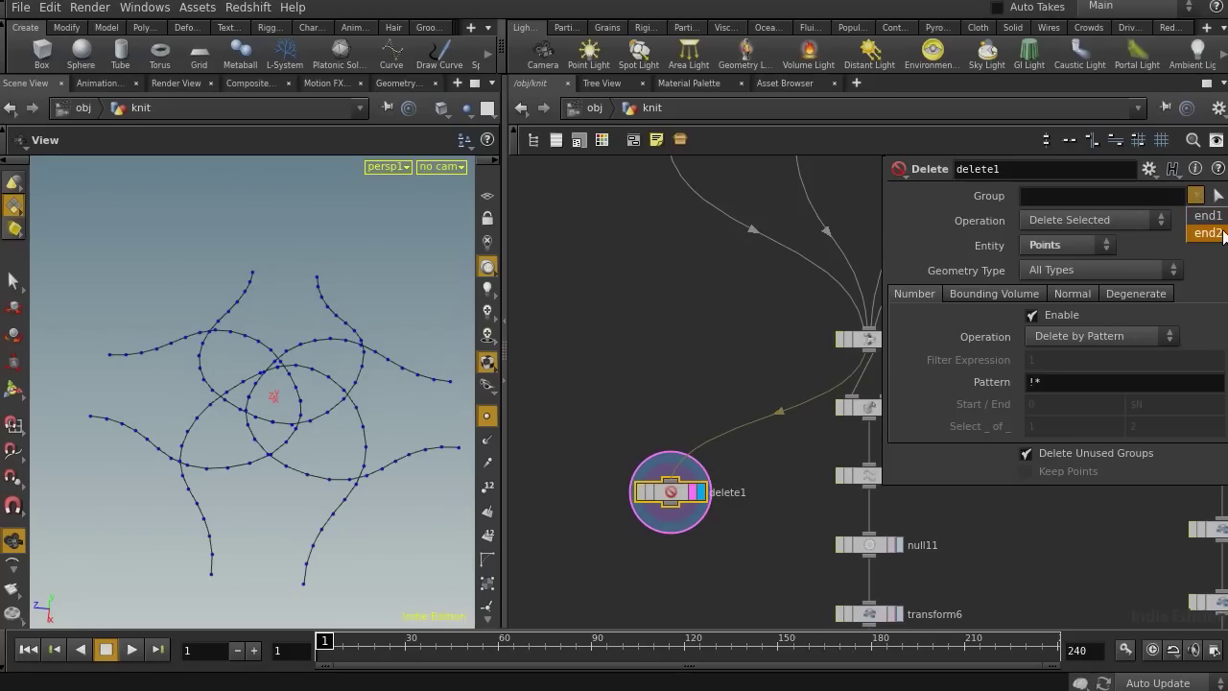
{"action": "left_click", "coordinate": [1209, 216]}
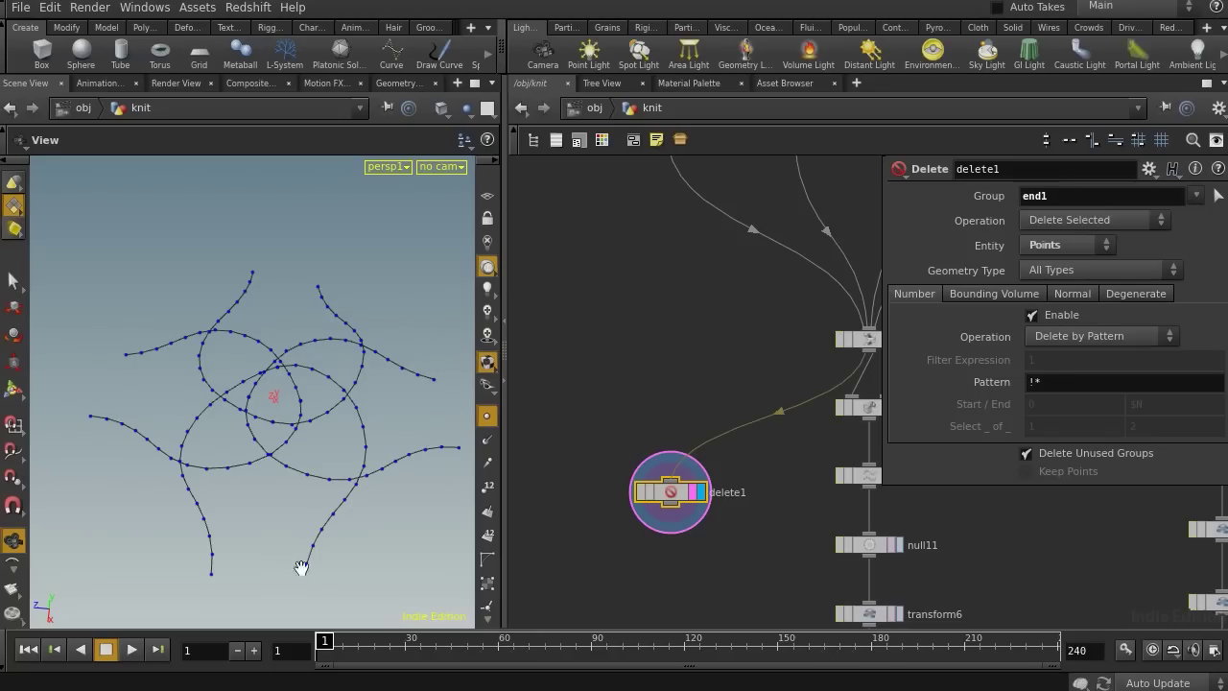
- Toggle the bypass of delete1 to compare the curve ends, and change its group to end2
{"action": "left_click", "coordinate": [639, 498]}
{"action": "left_click", "coordinate": [644, 497]}
{"action": "double_click", "coordinate": [1069, 195]}
{"action": "left_click", "coordinate": [1197, 197]}
{"action": "left_click", "coordinate": [1206, 236]}
{"action": "left_click_drag", "start_coordinate": [1051, 197], "coordinate": [865, 210]}
{"action": "key", "text": "BackSpace"}
{"action": "left_click", "coordinate": [641, 497]}
- Display fuse1 again and hide the points in the viewport
{"action": "middle_click_drag", "start_coordinate": [745, 478], "coordinate": [644, 222]}
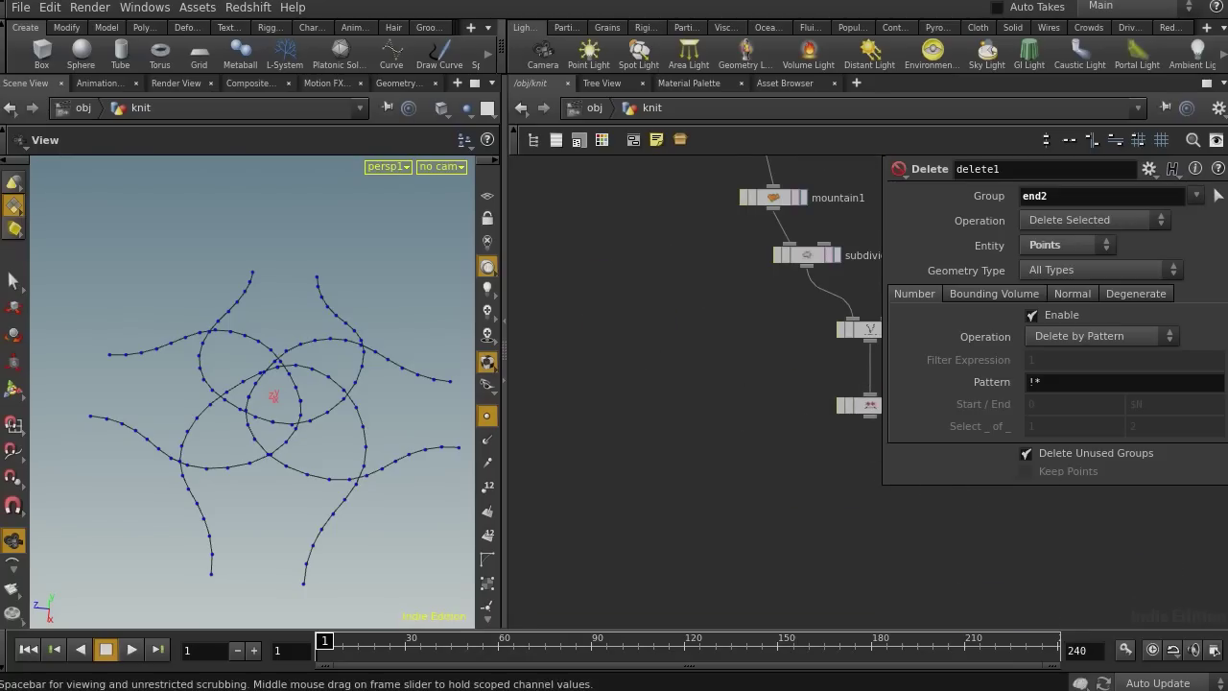
{"action": "middle_click_drag", "start_coordinate": [787, 446], "coordinate": [589, 407]}
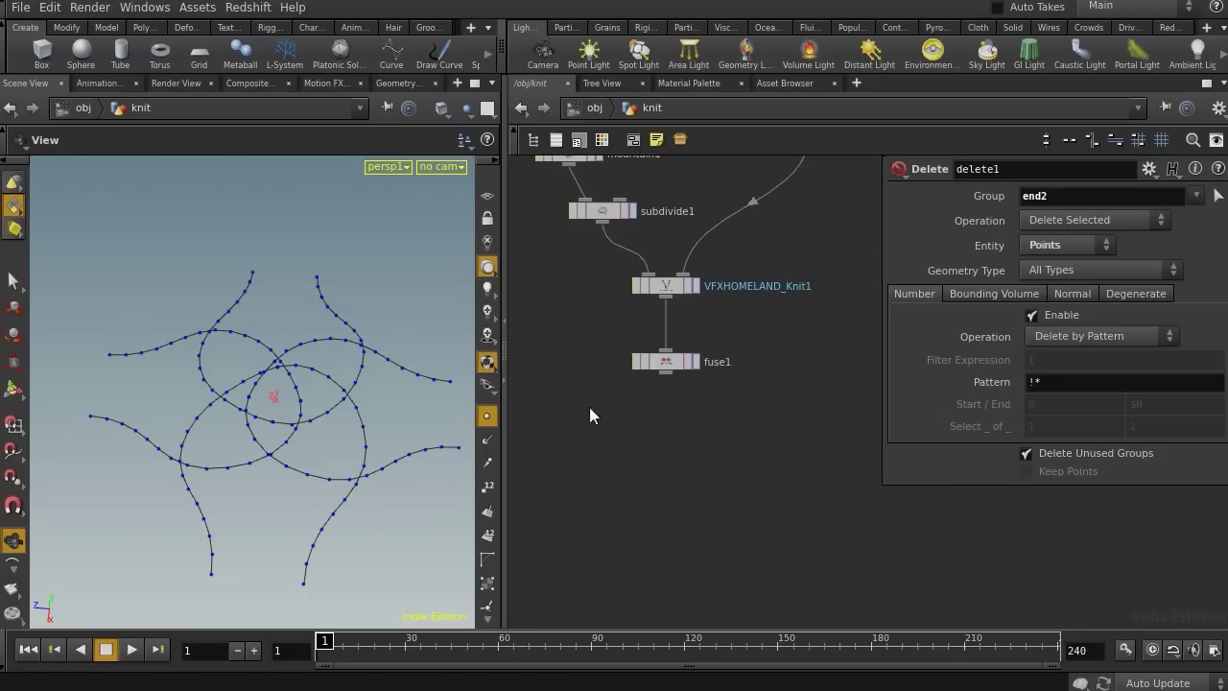
{"action": "left_click", "coordinate": [692, 359]}
{"action": "left_click", "coordinate": [488, 417]}
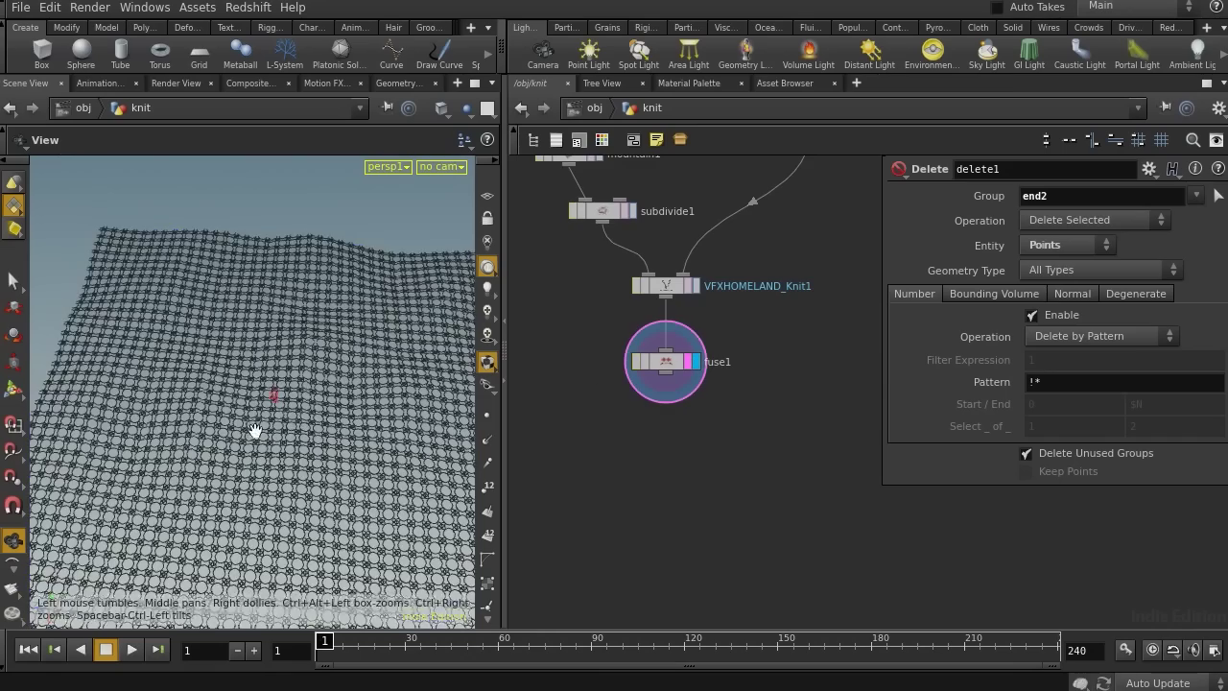
- Examine up close how the curve ends of neighbouring knit cells meet across the surface
{"action": "right_click_drag", "start_coordinate": [255, 431], "coordinate": [608, 405]}
{"action": "middle_click_drag", "start_coordinate": [202, 357], "coordinate": [110, 368]}
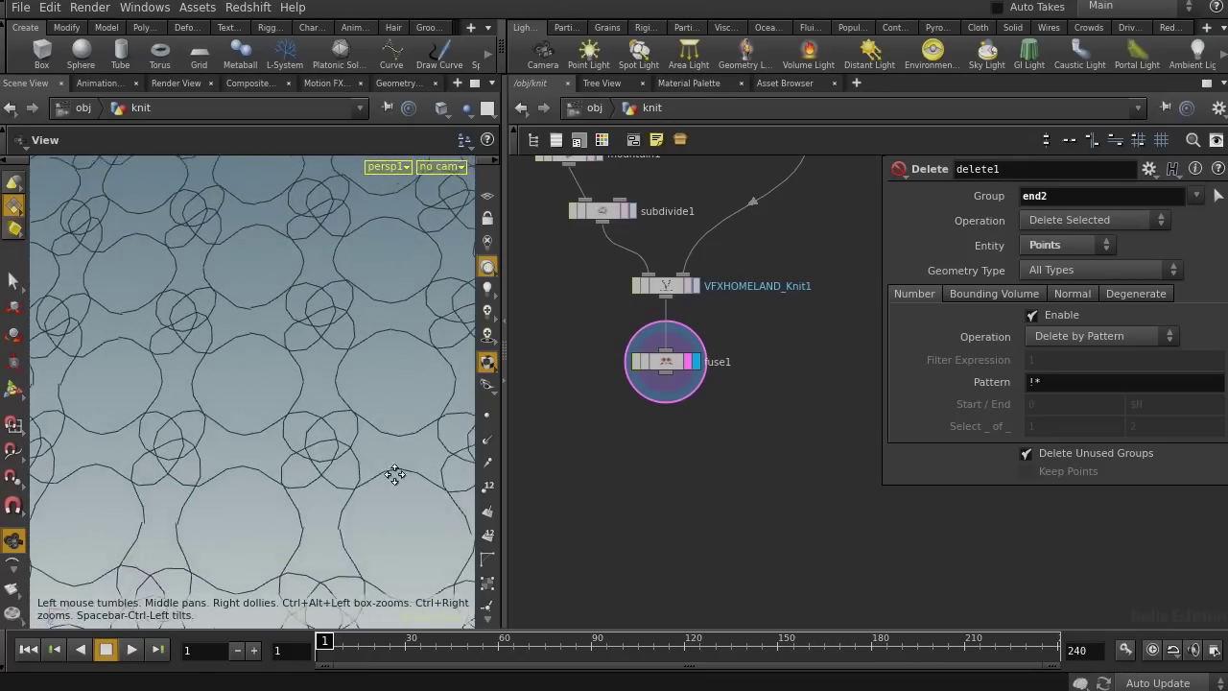
{"action": "right_click_drag", "start_coordinate": [395, 412], "coordinate": [275, 293]}
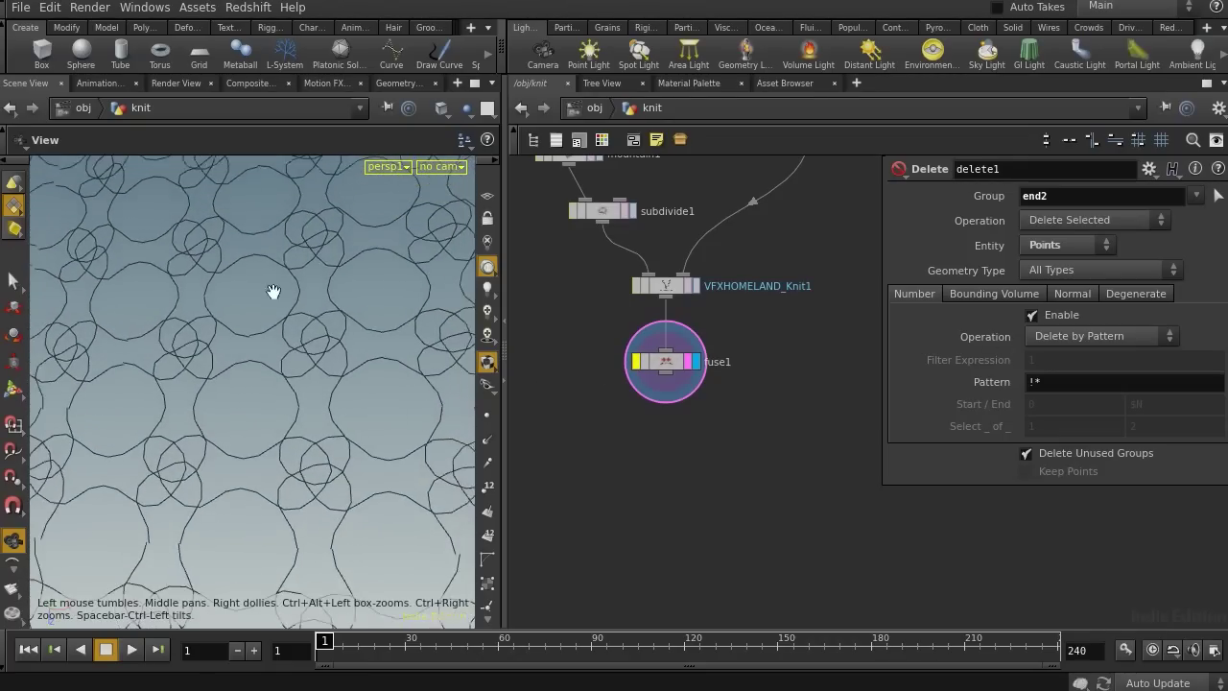
{"action": "middle_click_drag", "start_coordinate": [274, 293], "coordinate": [359, 420]}
{"action": "right_click_drag", "start_coordinate": [359, 419], "coordinate": [160, 313]}
{"action": "middle_click_drag", "start_coordinate": [159, 312], "coordinate": [266, 367]}
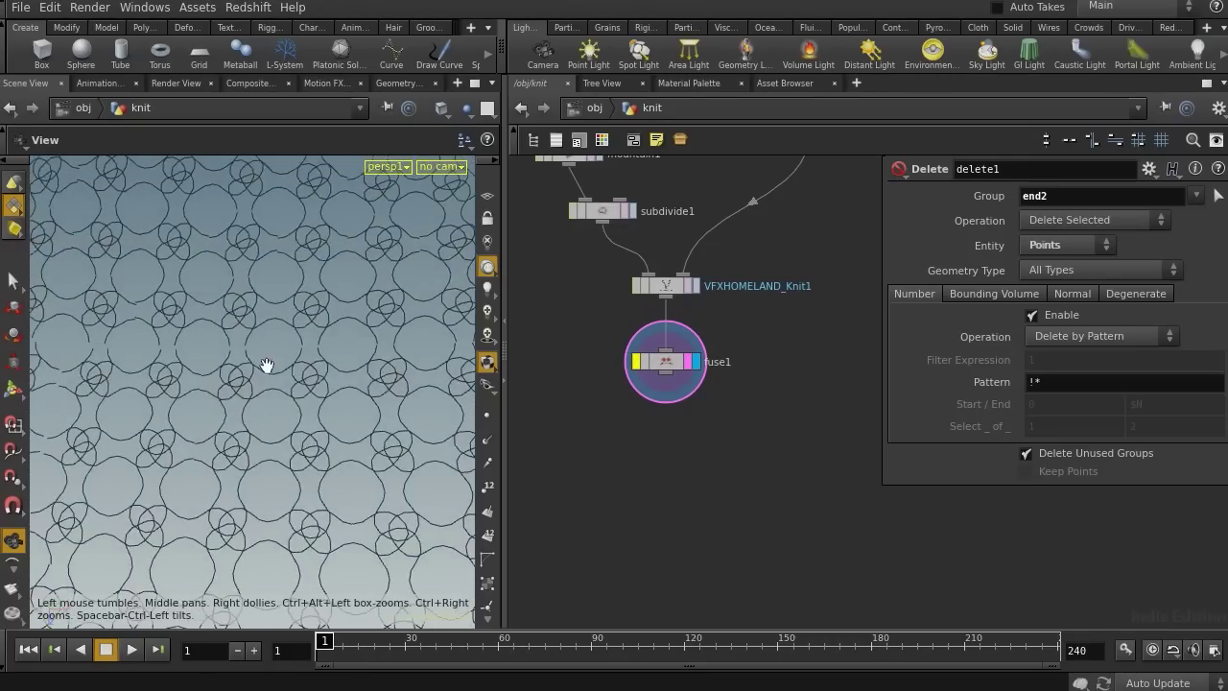
{"action": "right_click_drag", "start_coordinate": [266, 368], "coordinate": [402, 426]}
{"action": "scroll", "coordinate": [403, 426], "scroll_direction": "up", "scroll_amount": 4}
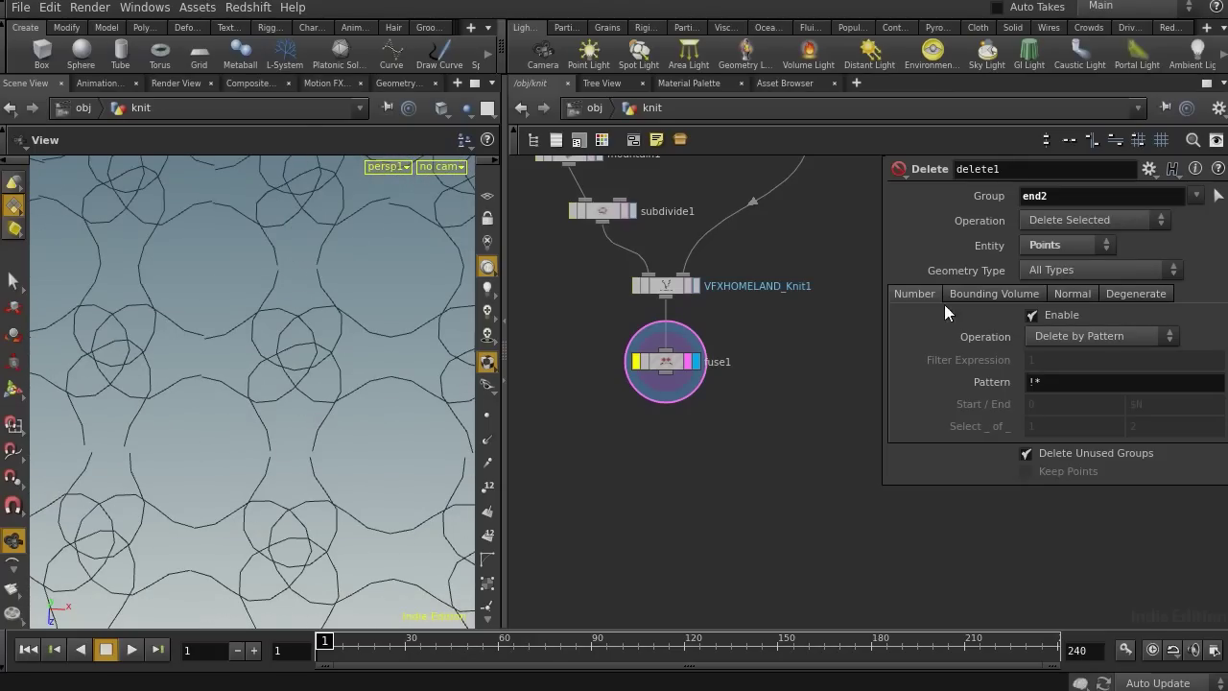
- Set the Distance of the Fuse node to 0.06
{"action": "left_click", "coordinate": [674, 361]}
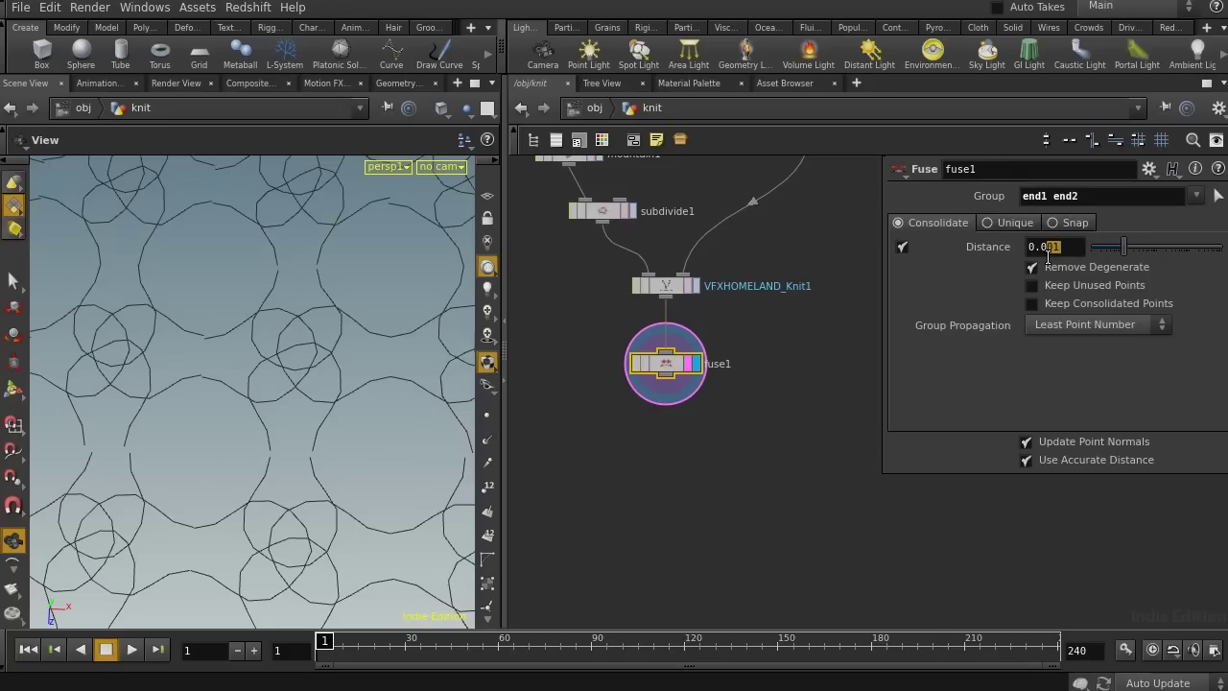
{"action": "type", "text": "5"}
{"action": "key", "text": "Return"}
{"action": "key", "text": "Return"}
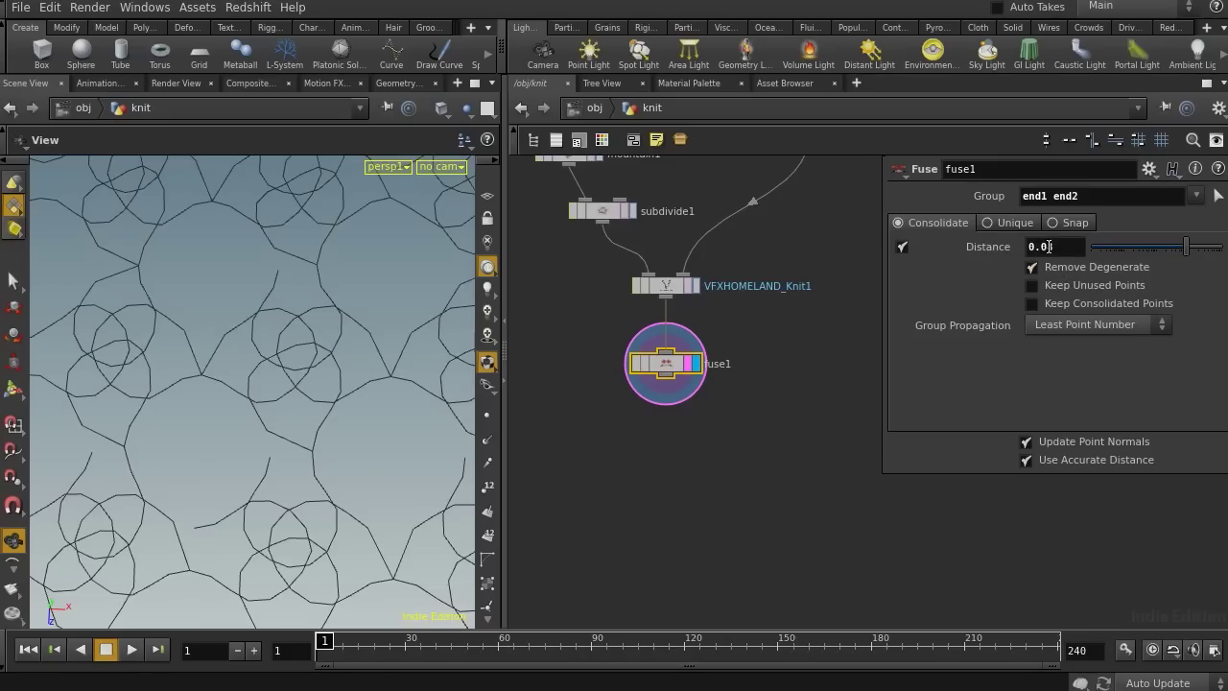
{"action": "type", "text": "6"}
{"action": "key", "text": "Return"}
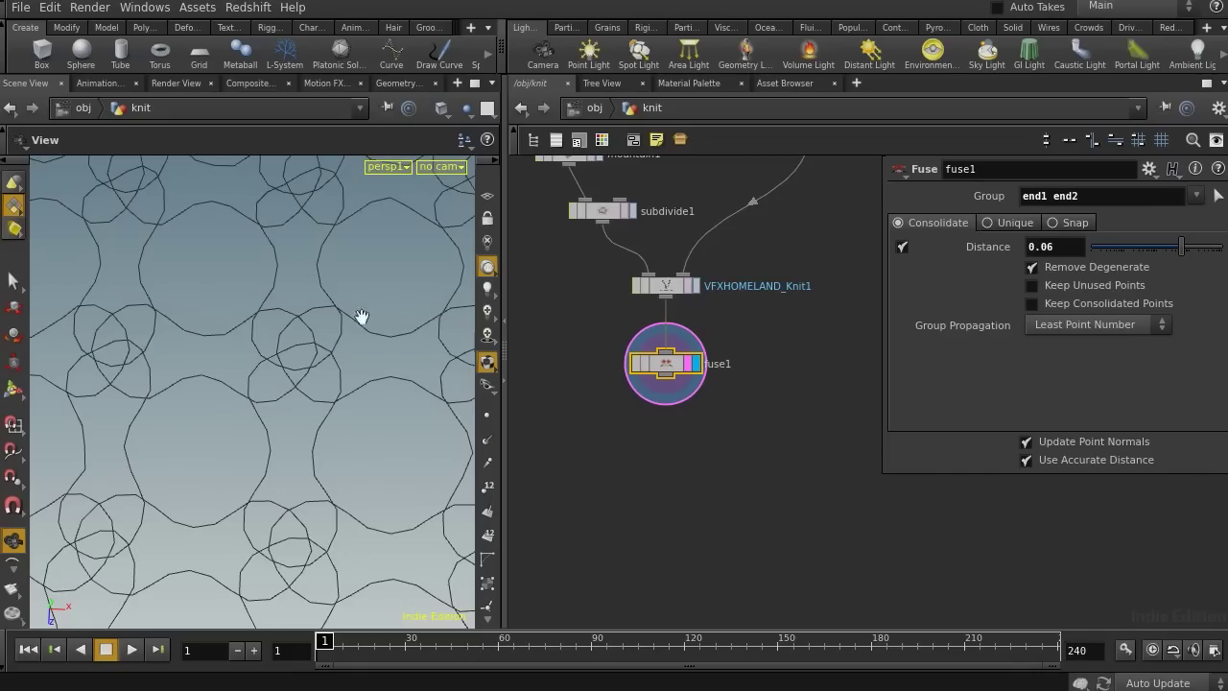
- Take mountain1 out from between grid1 and subdivide1, connect it after fuse1 and display it
{"action": "right_click_drag", "start_coordinate": [367, 319], "coordinate": [189, 351]}
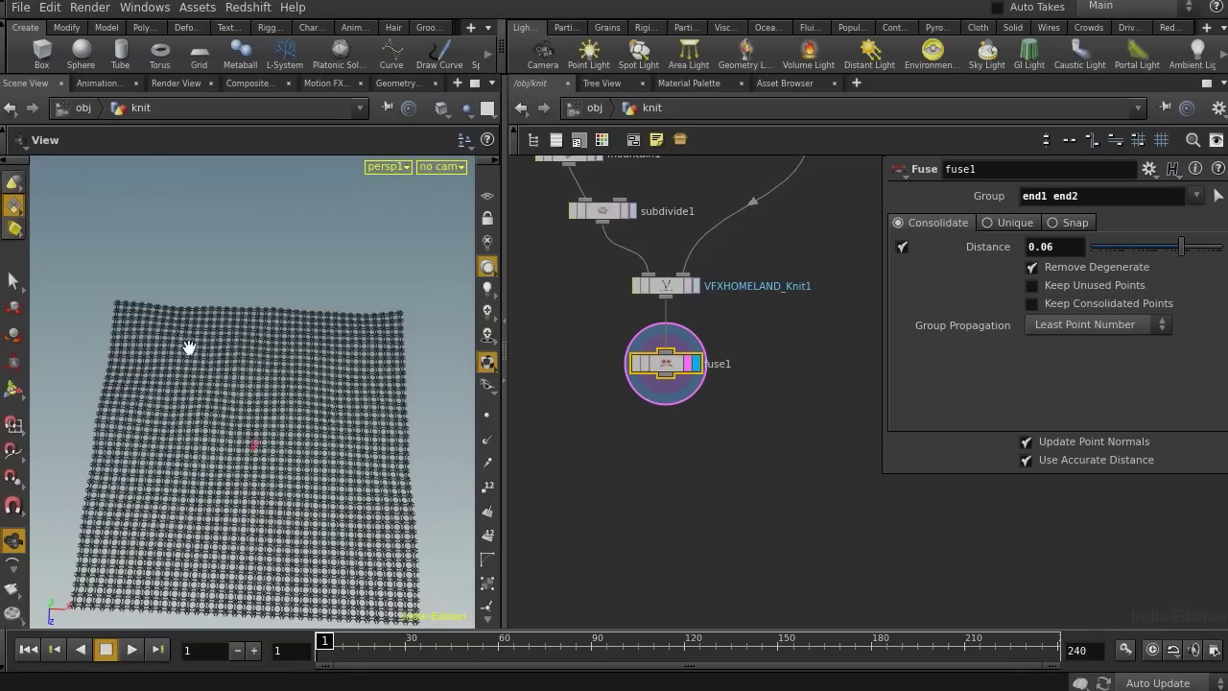
{"action": "left_click_drag", "start_coordinate": [301, 398], "coordinate": [318, 419]}
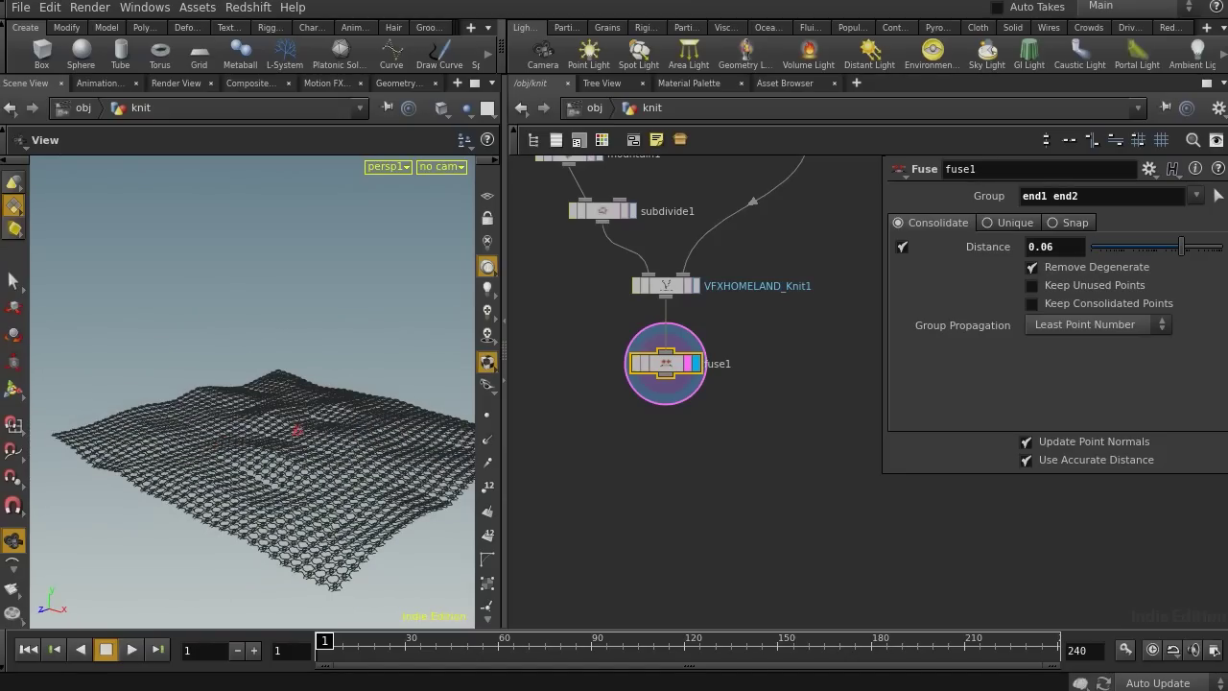
{"action": "middle_click_drag", "start_coordinate": [605, 407], "coordinate": [616, 514]}
{"action": "left_click_drag", "start_coordinate": [578, 269], "coordinate": [682, 572]}
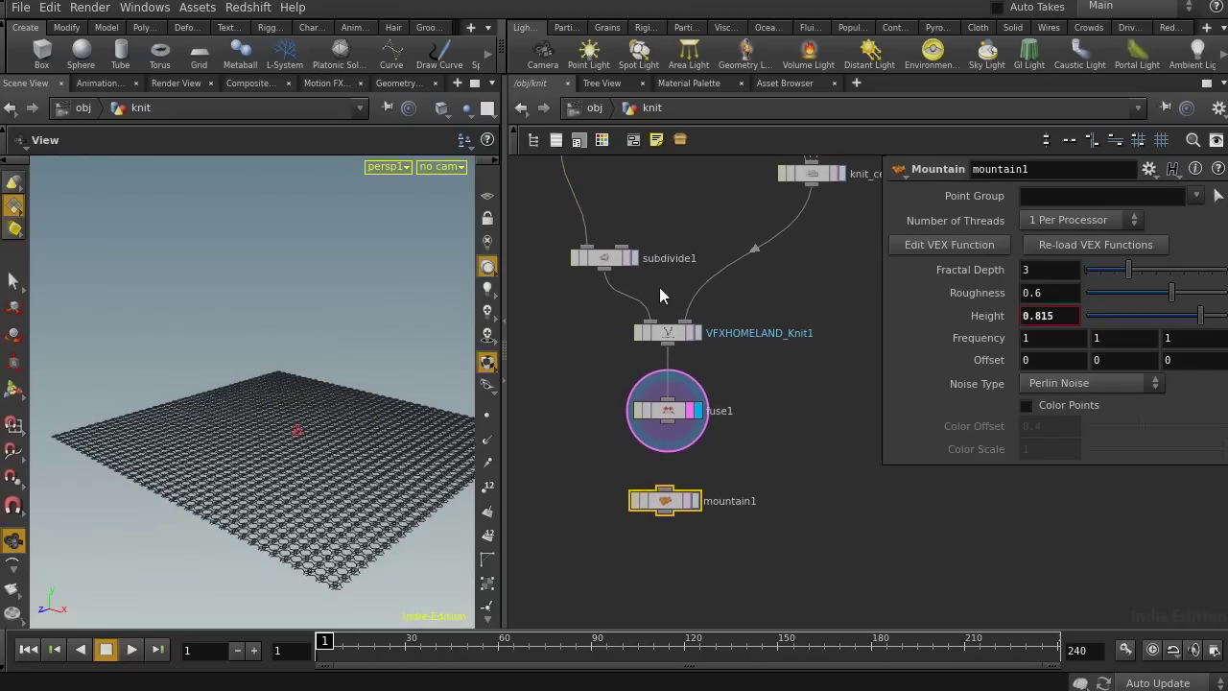
{"action": "left_click_drag", "start_coordinate": [655, 448], "coordinate": [665, 487]}
{"action": "left_click", "coordinate": [692, 500]}
- Lower the Mountain node's Height to 0.274 and its Frequency to 0.1 on all three axes
{"action": "left_click_drag", "start_coordinate": [342, 440], "coordinate": [307, 439]}
{"action": "right_click_drag", "start_coordinate": [307, 438], "coordinate": [504, 427]}
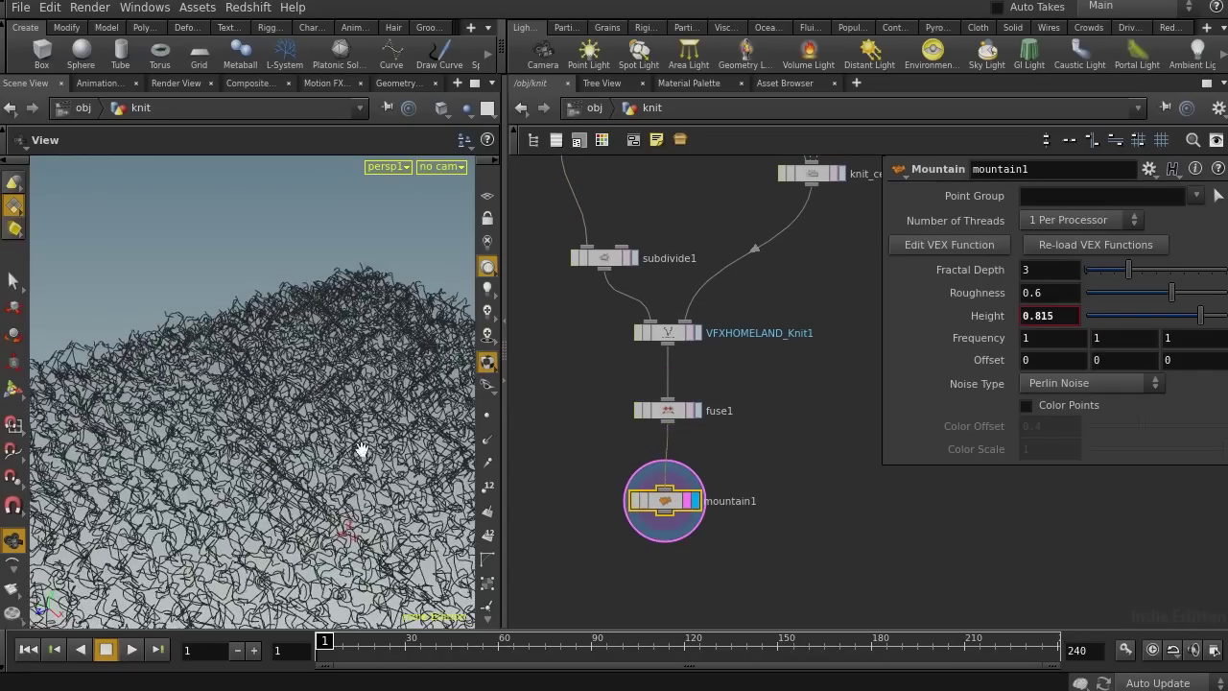
{"action": "left_click_drag", "start_coordinate": [403, 422], "coordinate": [326, 350]}
{"action": "left_click_drag", "start_coordinate": [1200, 316], "coordinate": [1124, 320]}
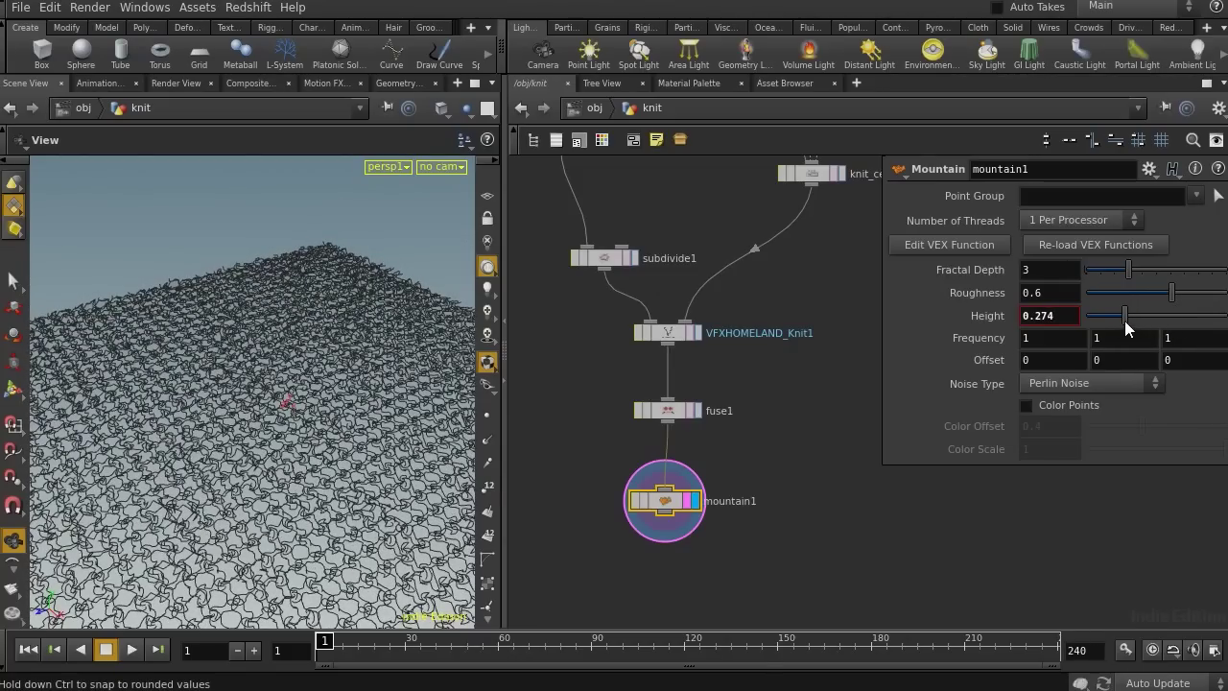
{"action": "middle_click_drag", "start_coordinate": [995, 338], "coordinate": [906, 328]}
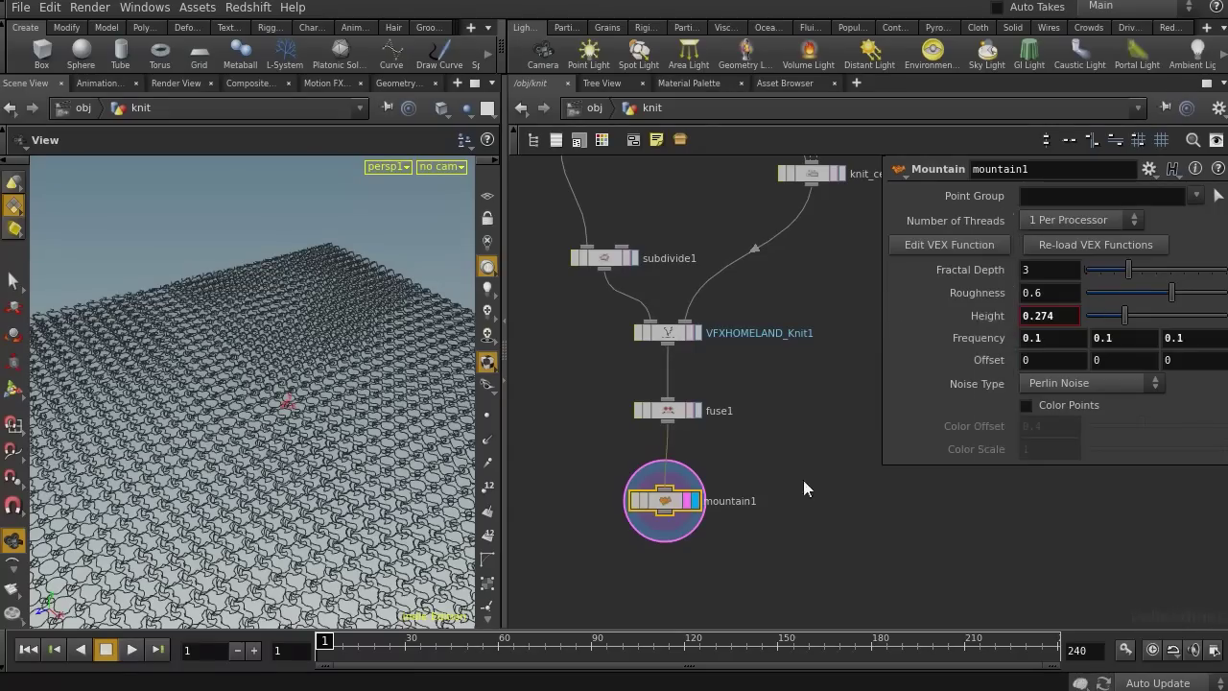
- Raise the Mountain node's Height to 1.274 and its Frequency to 0.206 on all axes, checking the deformed knit in the viewport
{"action": "left_click", "coordinate": [686, 508]}
{"action": "left_click_drag", "start_coordinate": [288, 489], "coordinate": [211, 510]}
{"action": "middle_click_drag", "start_coordinate": [211, 510], "coordinate": [244, 343]}
{"action": "left_click_drag", "start_coordinate": [243, 343], "coordinate": [254, 376]}
{"action": "middle_click_drag", "start_coordinate": [1054, 316], "coordinate": [1162, 292]}
{"action": "mouse_move", "coordinate": [1011, 337]}
{"action": "middle_mouse_down"}
{"action": "mouse_move", "coordinate": [951, 333]}
{"action": "mouse_move", "coordinate": [989, 340]}
{"action": "mouse_move", "coordinate": [993, 407]}
{"action": "mouse_move", "coordinate": [1159, 409]}
{"action": "middle_mouse_up"}
{"action": "left_click_drag", "start_coordinate": [219, 452], "coordinate": [278, 446]}
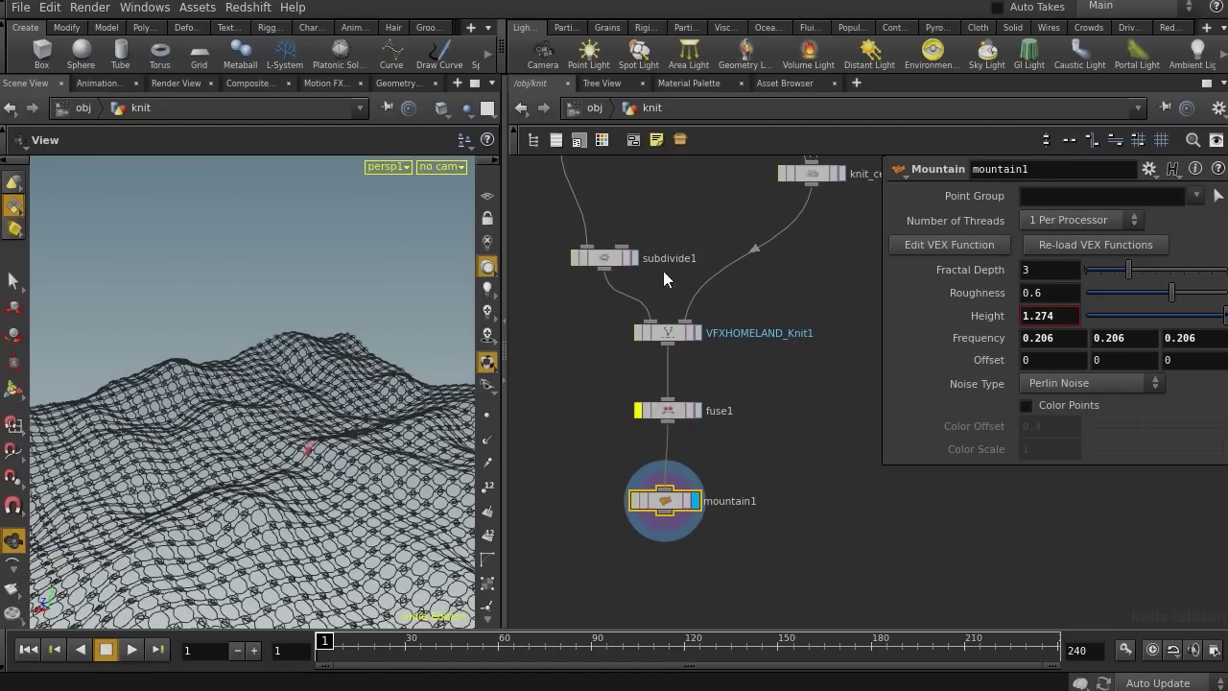
- Add a Box node beside grid1, display it and set its Size to 3.9 on all three axes
{"action": "left_click_drag", "start_coordinate": [349, 474], "coordinate": [245, 387]}
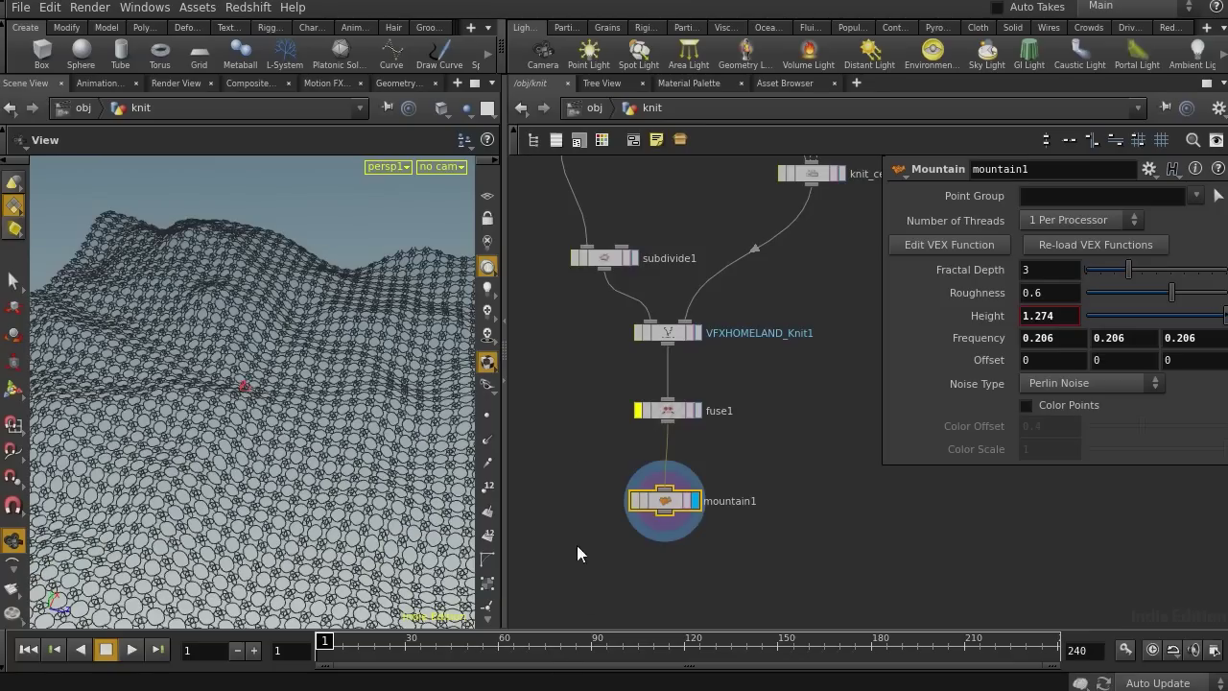
{"action": "key", "text": "Tab"}
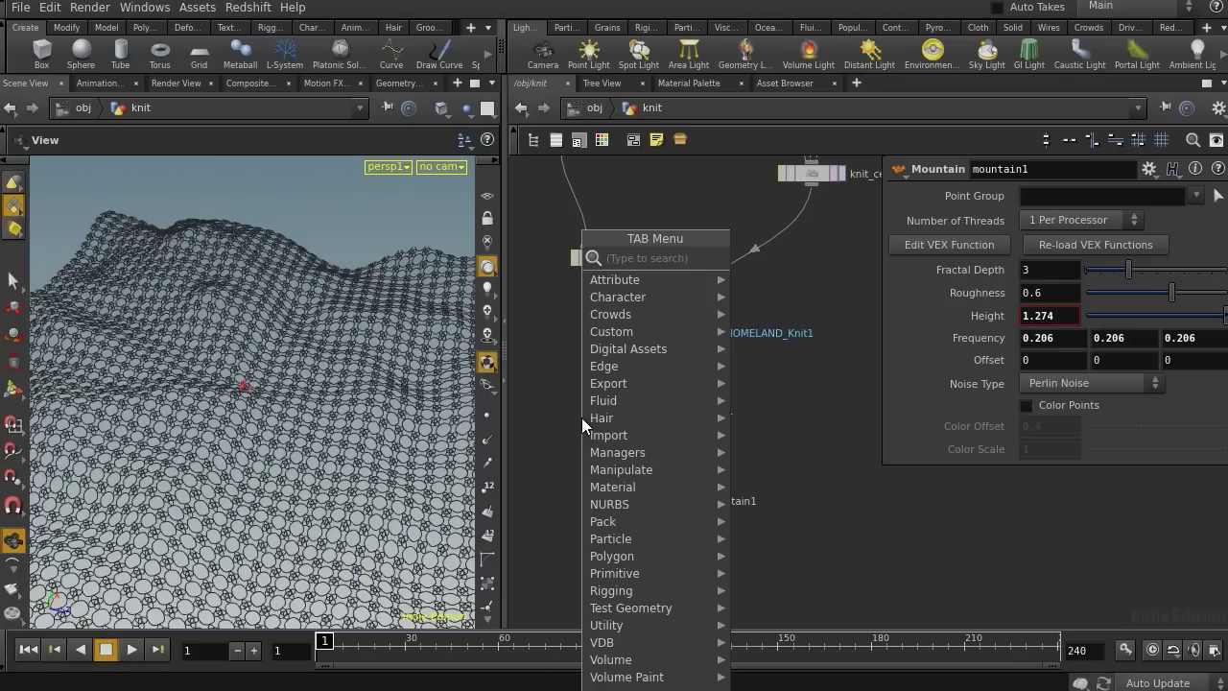
{"action": "type", "text": "box"}
{"action": "key", "text": "Return"}
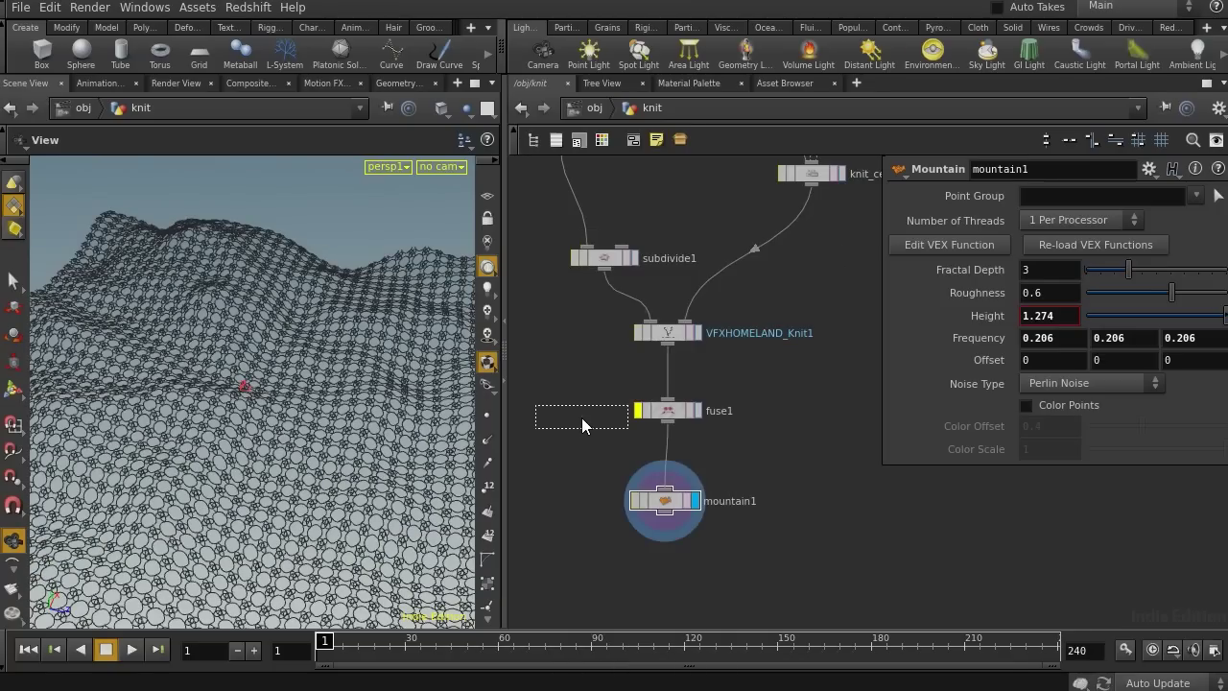
{"action": "left_click", "coordinate": [601, 297]}
{"action": "left_click", "coordinate": [619, 297]}
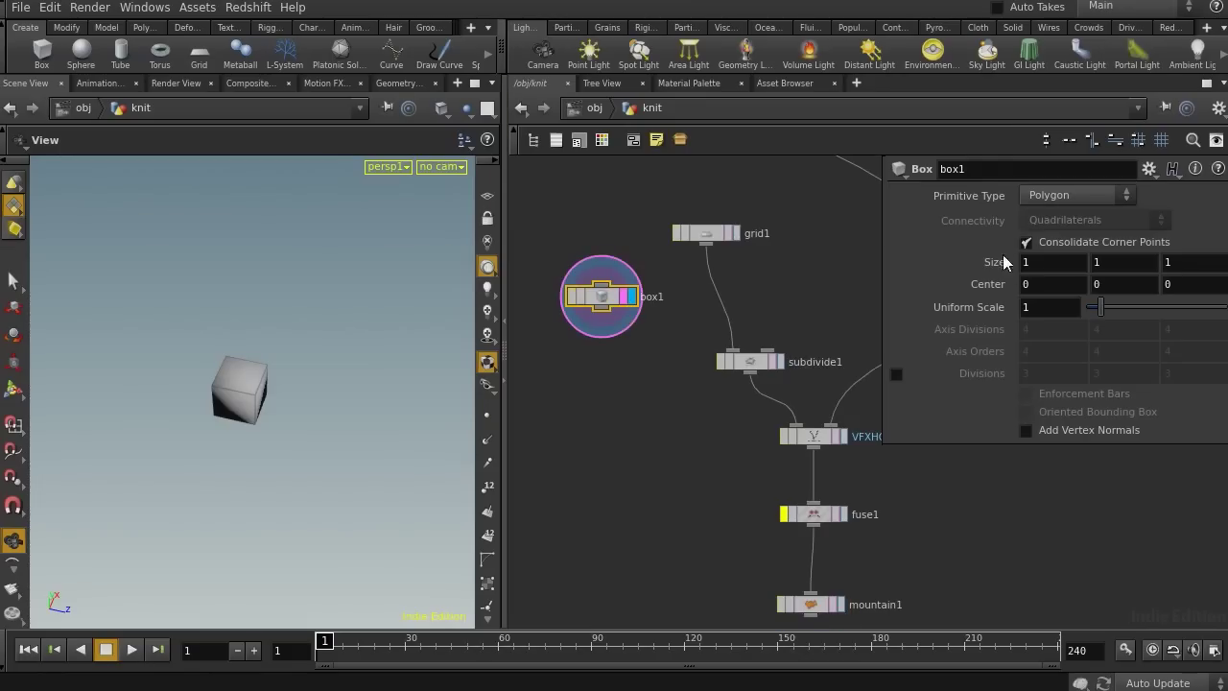
{"action": "middle_click_drag", "start_coordinate": [1003, 262], "coordinate": [1136, 259]}
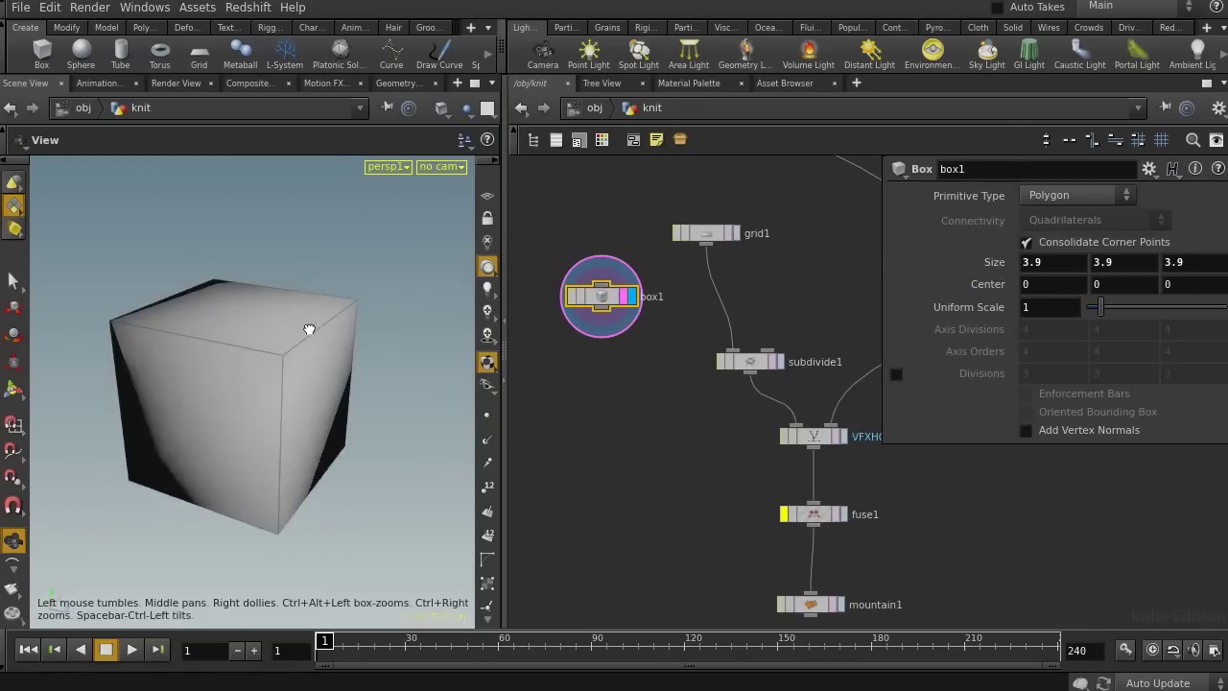
- Set box1's Primitive Type to Polygon Mesh and its Axis Divisions to 15 on all three axes
{"action": "left_click", "coordinate": [1065, 196]}
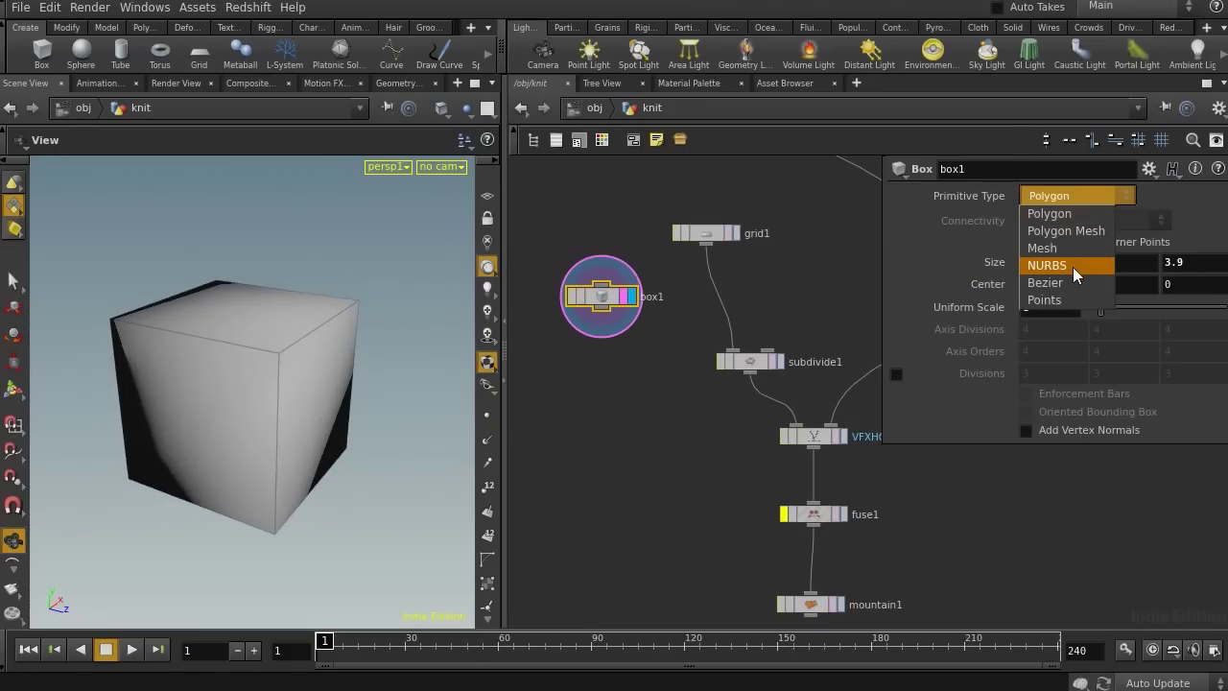
{"action": "left_click", "coordinate": [1065, 231]}
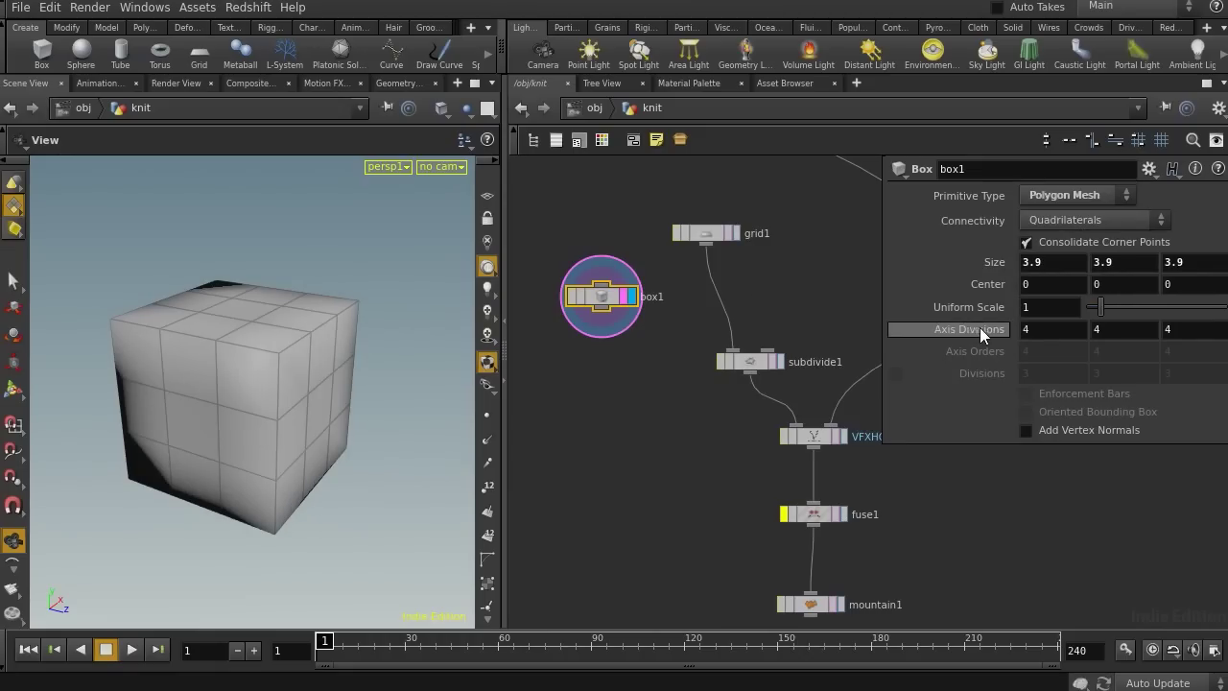
{"action": "middle_click_drag", "start_coordinate": [979, 327], "coordinate": [1092, 312]}
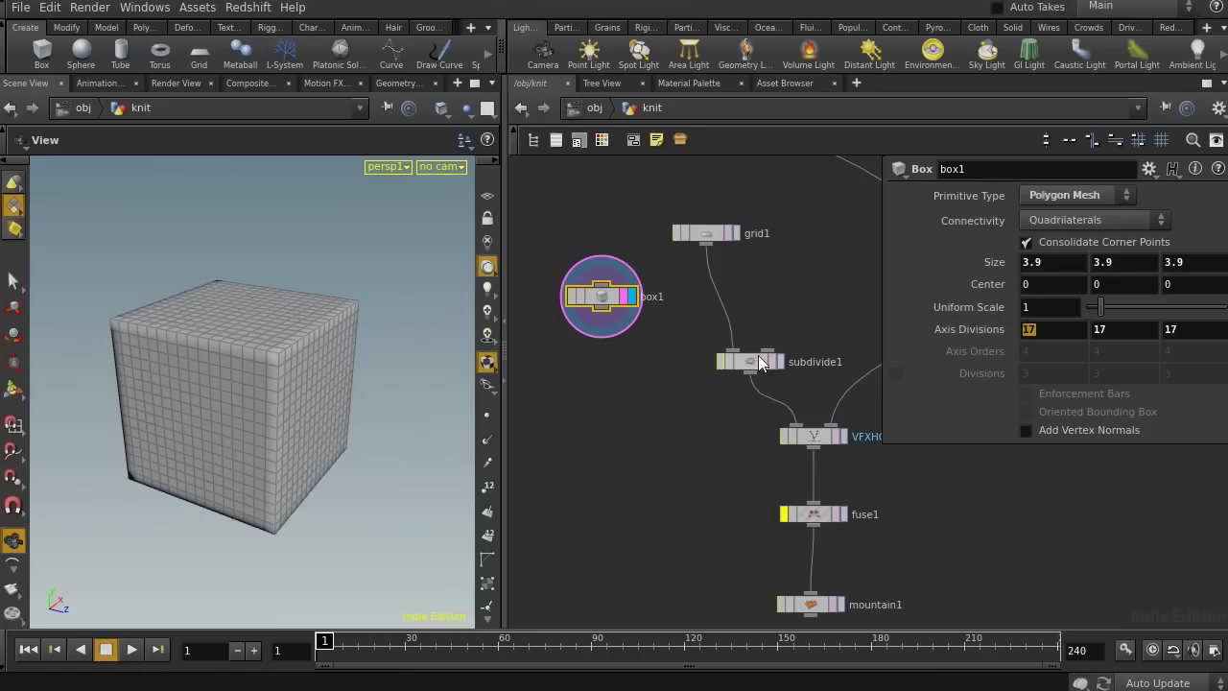
{"action": "type", "text": "15"}
{"action": "key", "text": "Tab"}
{"action": "type", "text": "15"}
{"action": "key", "text": "Tab"}
{"action": "type", "text": "15"}
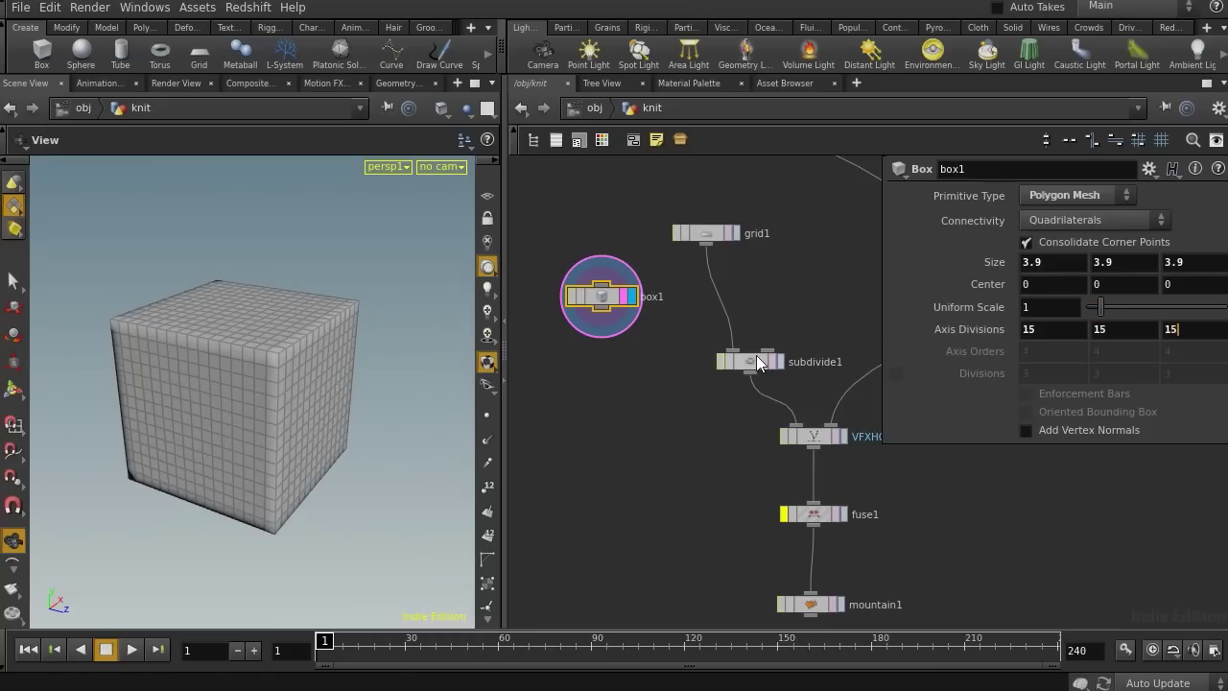
{"action": "key", "text": "Return"}
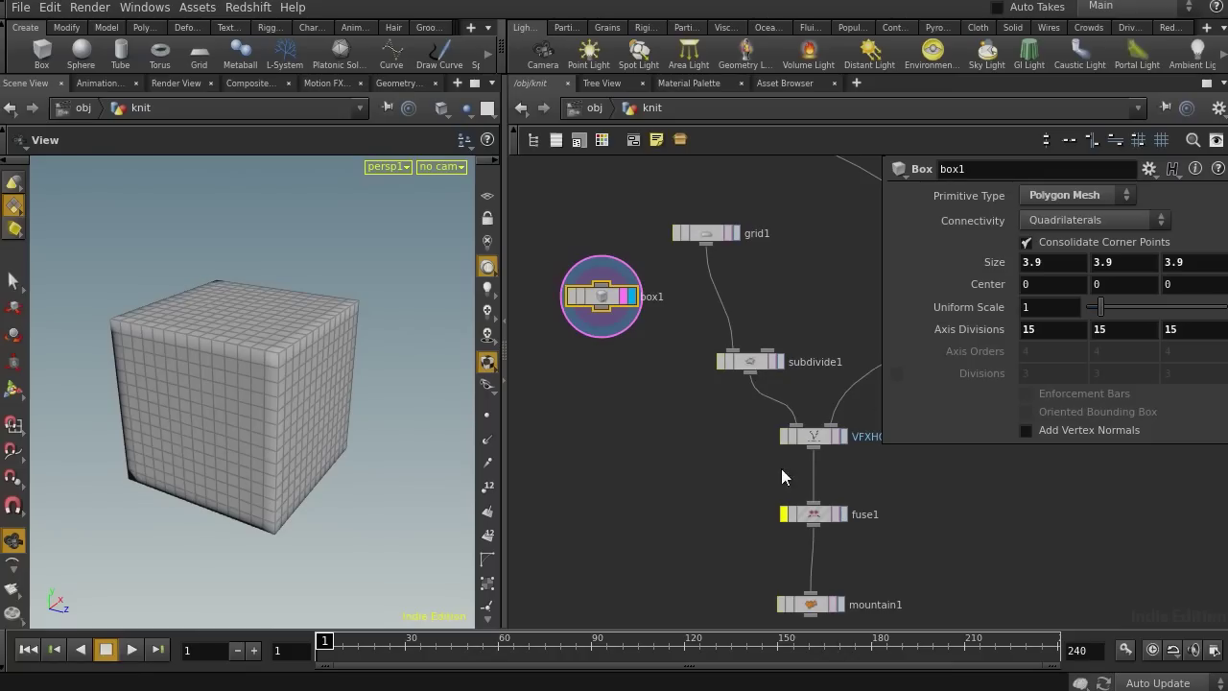
- Connect box1 to the first input of VFXHOMELAND_Knit1 in place of subdivide1, display the knit node and inspect the cells
{"action": "middle_click_drag", "start_coordinate": [722, 488], "coordinate": [650, 410]}
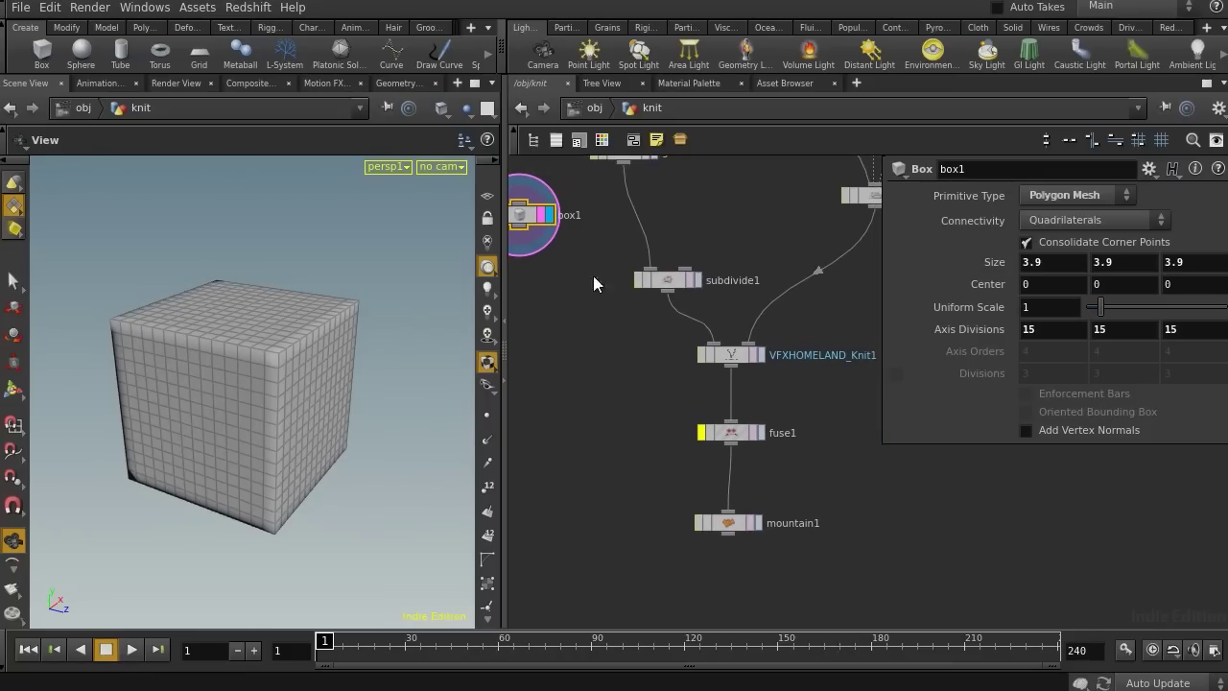
{"action": "left_click_drag", "start_coordinate": [524, 235], "coordinate": [753, 360]}
{"action": "left_click", "coordinate": [753, 359]}
{"action": "scroll", "coordinate": [323, 351], "scroll_direction": "up", "scroll_amount": 10}
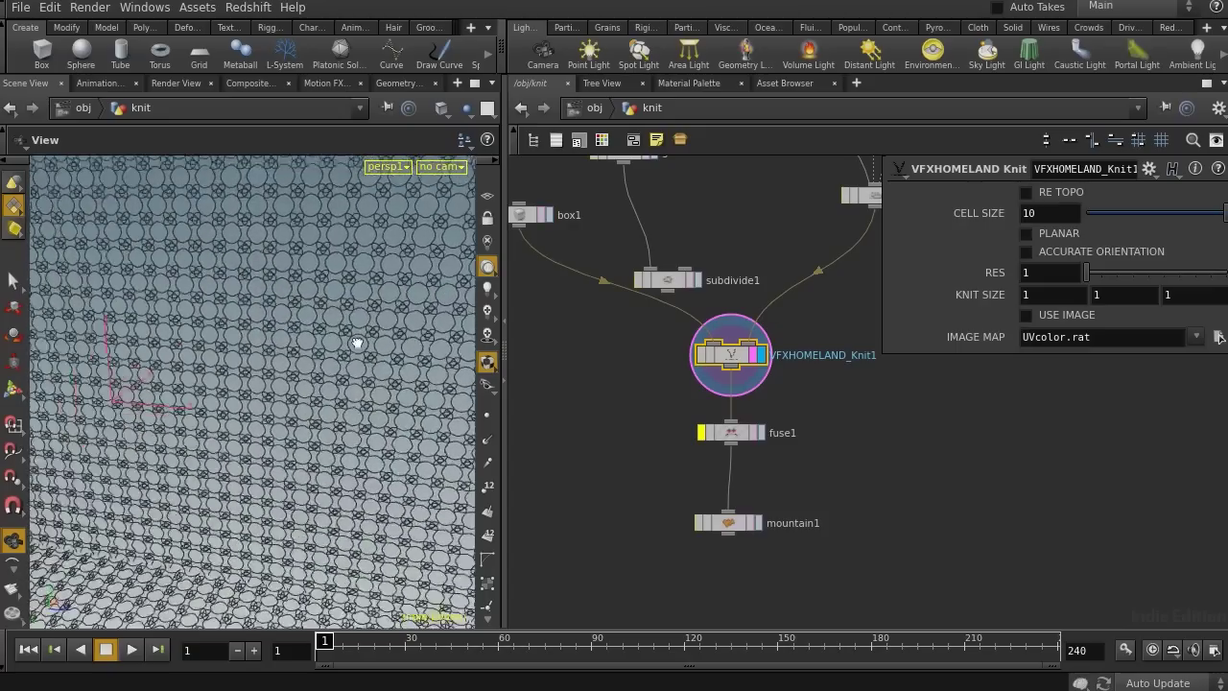
{"action": "left_click_drag", "start_coordinate": [305, 322], "coordinate": [294, 358]}
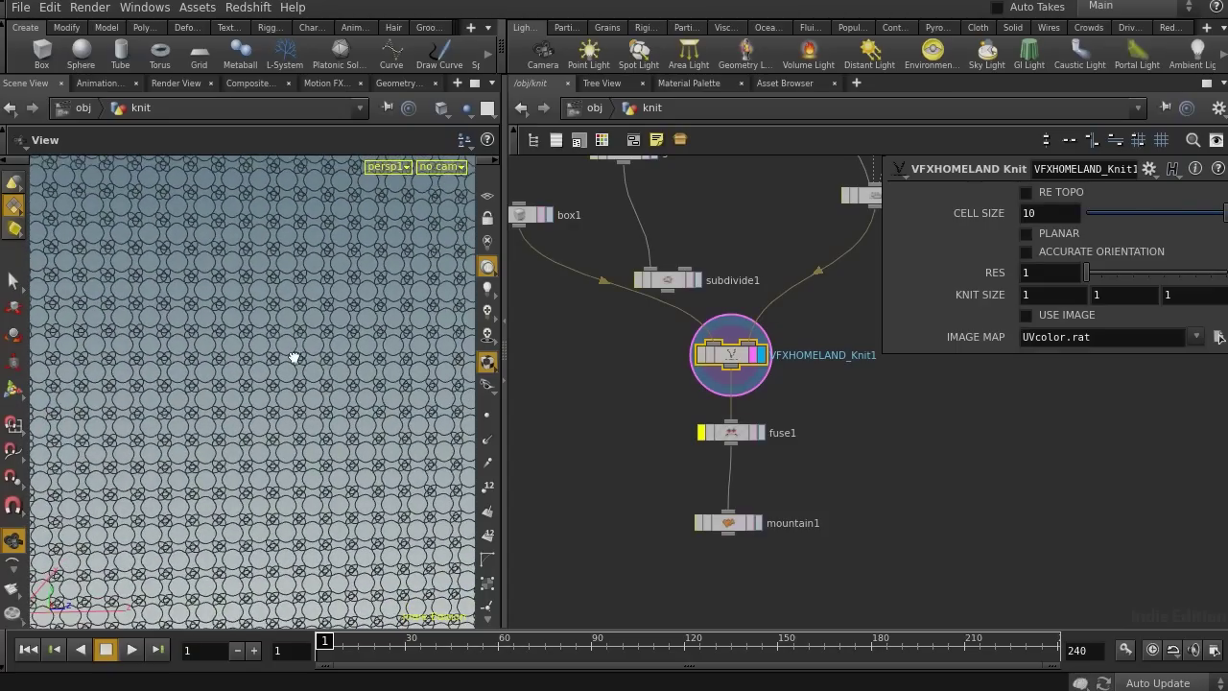
- Display box1 on its own and examine its quad mesh from outside
{"action": "middle_click_drag", "start_coordinate": [597, 387], "coordinate": [692, 480]}
{"action": "left_click", "coordinate": [641, 306]}
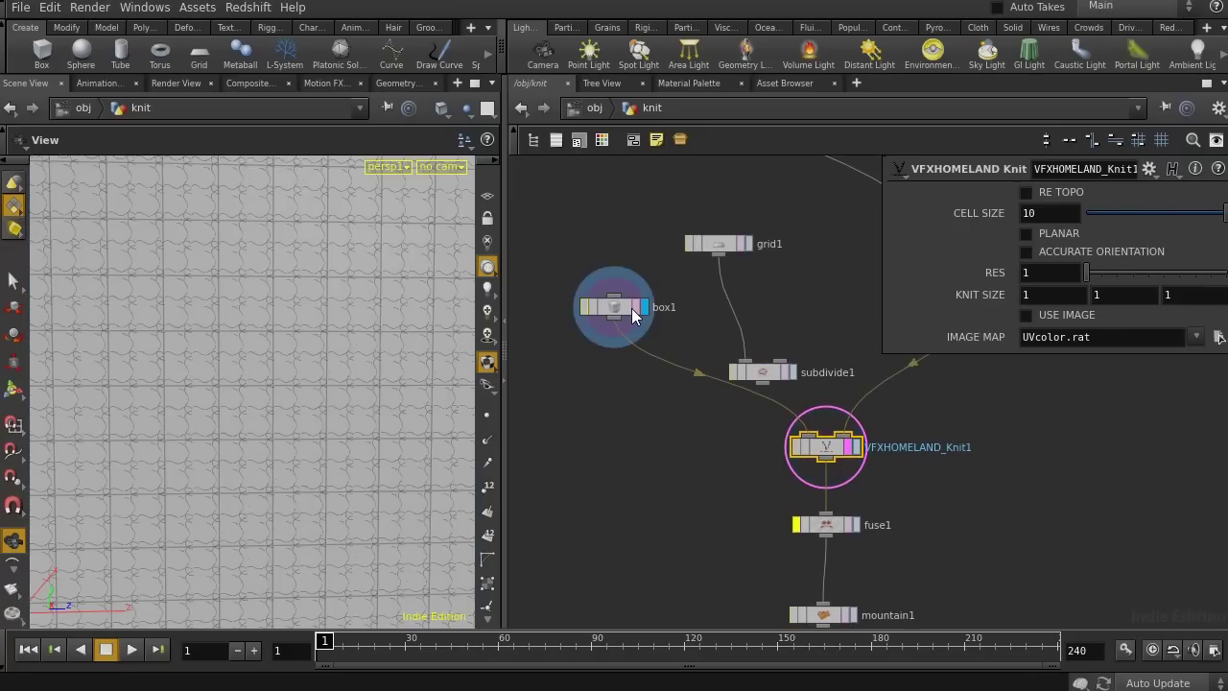
{"action": "left_click", "coordinate": [636, 305]}
{"action": "left_click_drag", "start_coordinate": [341, 346], "coordinate": [242, 376]}
{"action": "right_click_drag", "start_coordinate": [242, 376], "coordinate": [213, 362]}
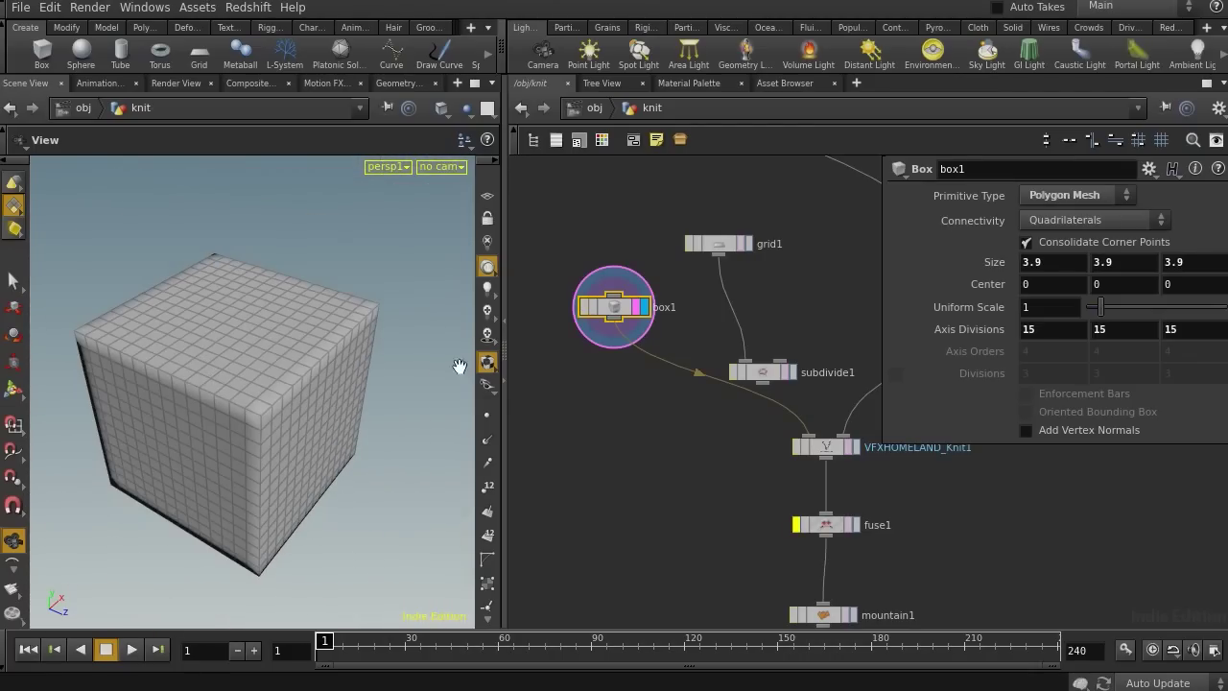
- Insert a Divide node between box1 and VFXHOMELAND_Knit1, display it and inspect the triangulated faces up close
{"action": "key", "text": "Tab"}
{"action": "type", "text": "div"}
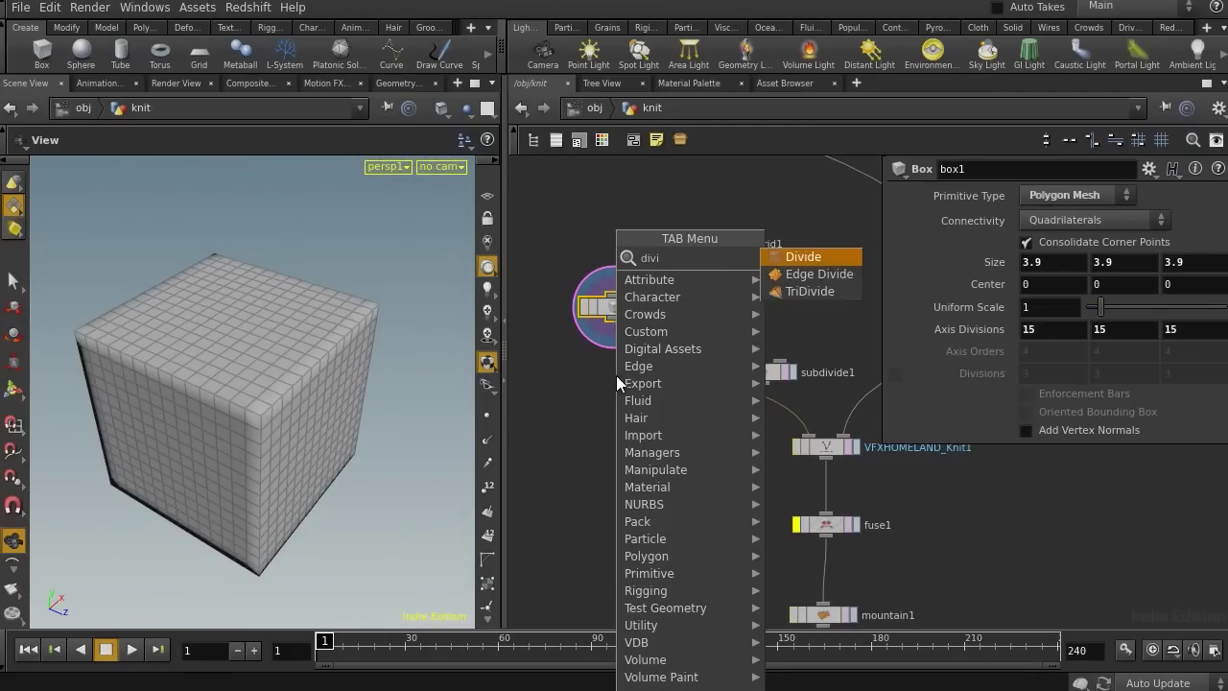
{"action": "key", "text": "Return"}
{"action": "left_click", "coordinate": [641, 356]}
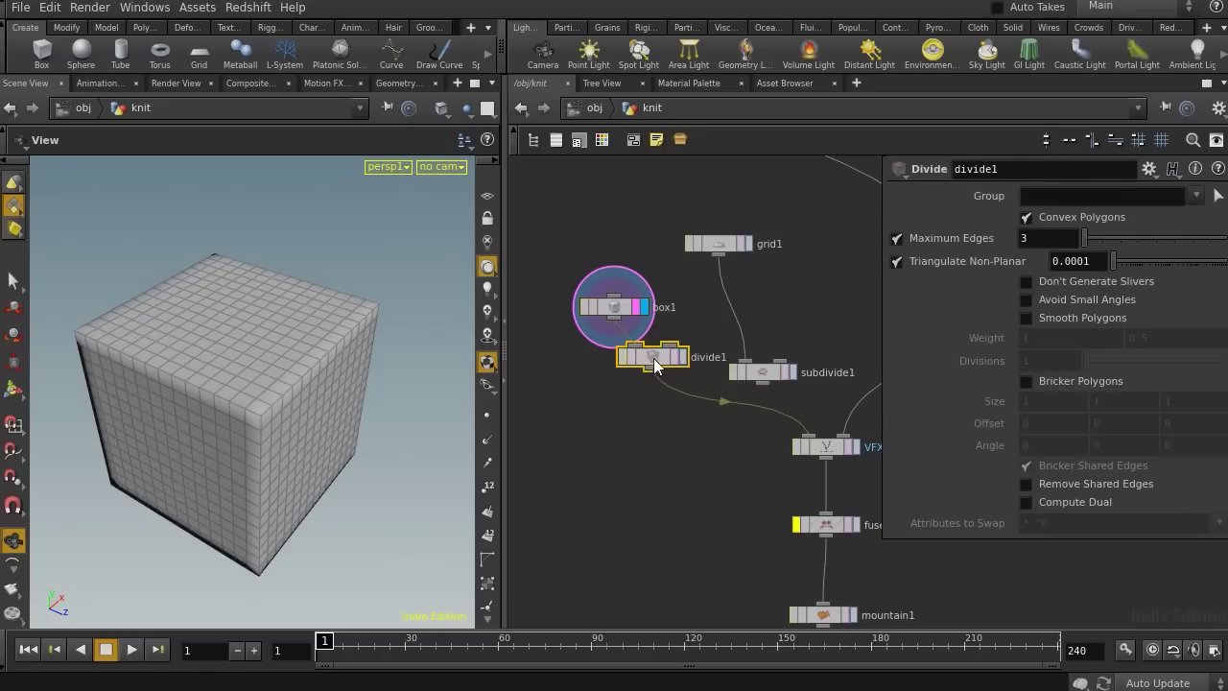
{"action": "left_click_drag", "start_coordinate": [641, 357], "coordinate": [633, 419]}
{"action": "right_click_drag", "start_coordinate": [288, 357], "coordinate": [696, 348]}
{"action": "left_click_drag", "start_coordinate": [278, 374], "coordinate": [355, 303]}
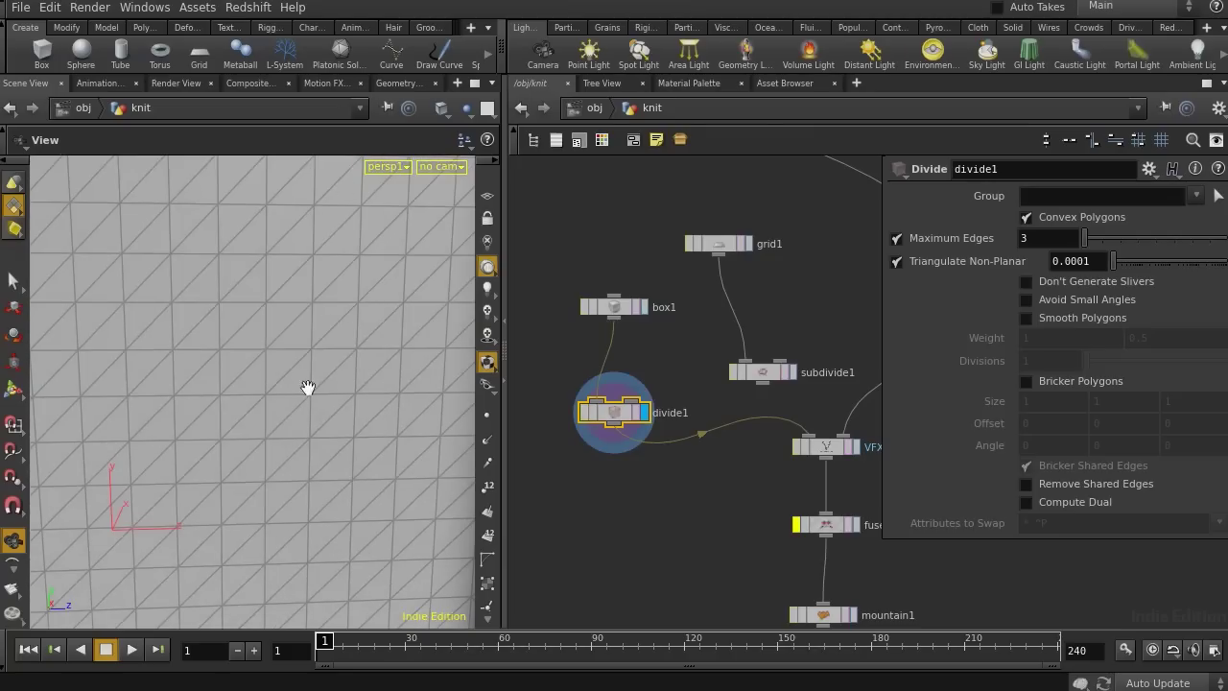
- Display VFXHOMELAND_Knit1 on the triangulated box and widen the viewport to inspect the knit pattern
{"action": "middle_click_drag", "start_coordinate": [825, 424], "coordinate": [714, 374]}
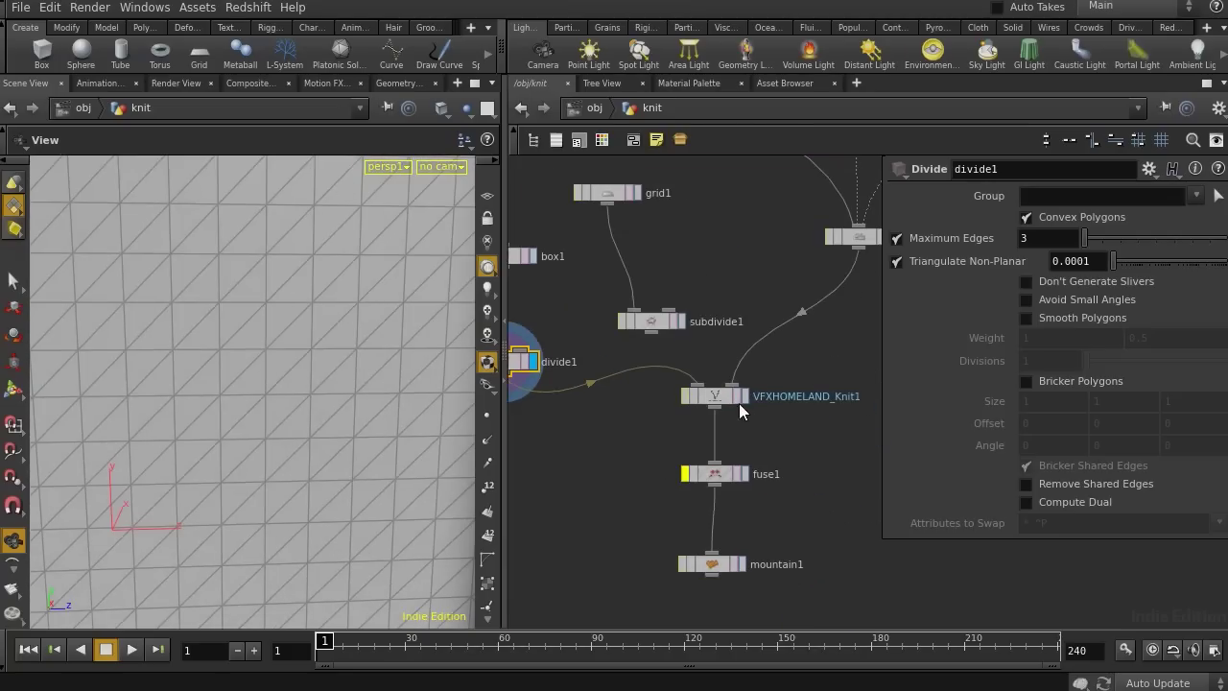
{"action": "left_click", "coordinate": [744, 395]}
{"action": "left_click", "coordinate": [713, 394]}
{"action": "left_click_drag", "start_coordinate": [292, 334], "coordinate": [277, 330]}
{"action": "left_click_drag", "start_coordinate": [509, 439], "coordinate": [592, 432]}
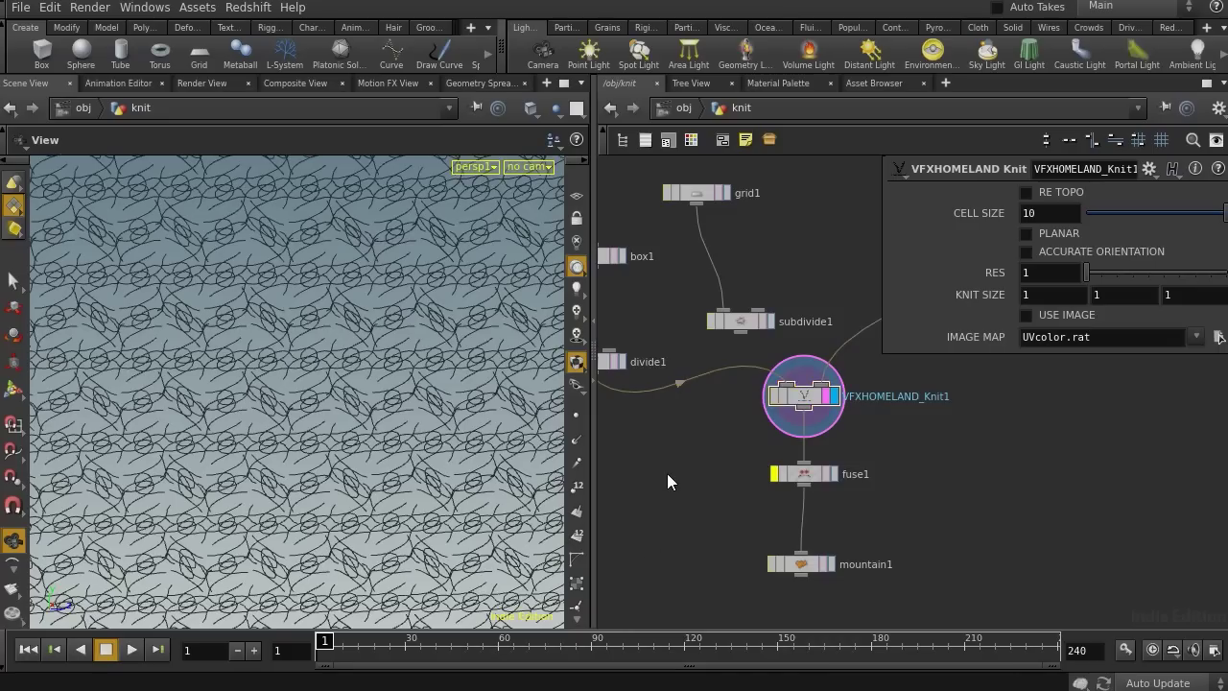
{"action": "key", "text": "Tab"}
{"action": "type", "text": "re"}
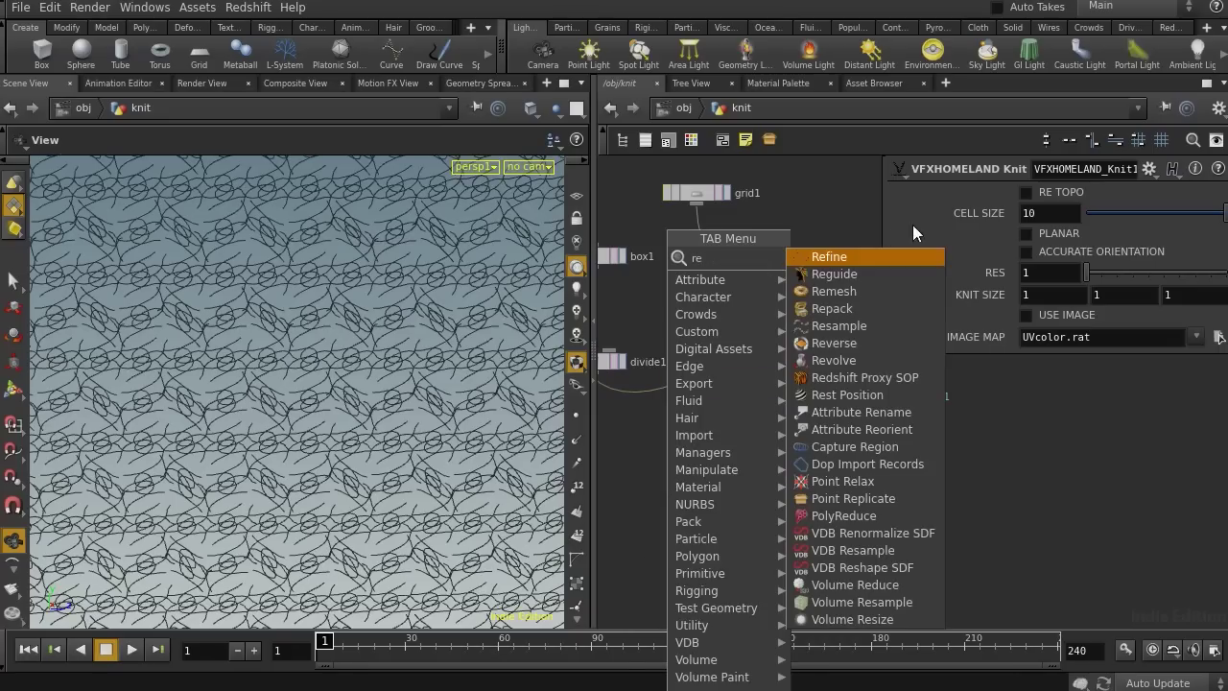
{"action": "left_click", "coordinate": [863, 338]}
- Add an unconnected TopoBuild node between divide1 and fuse1
{"action": "key", "text": "Tab"}
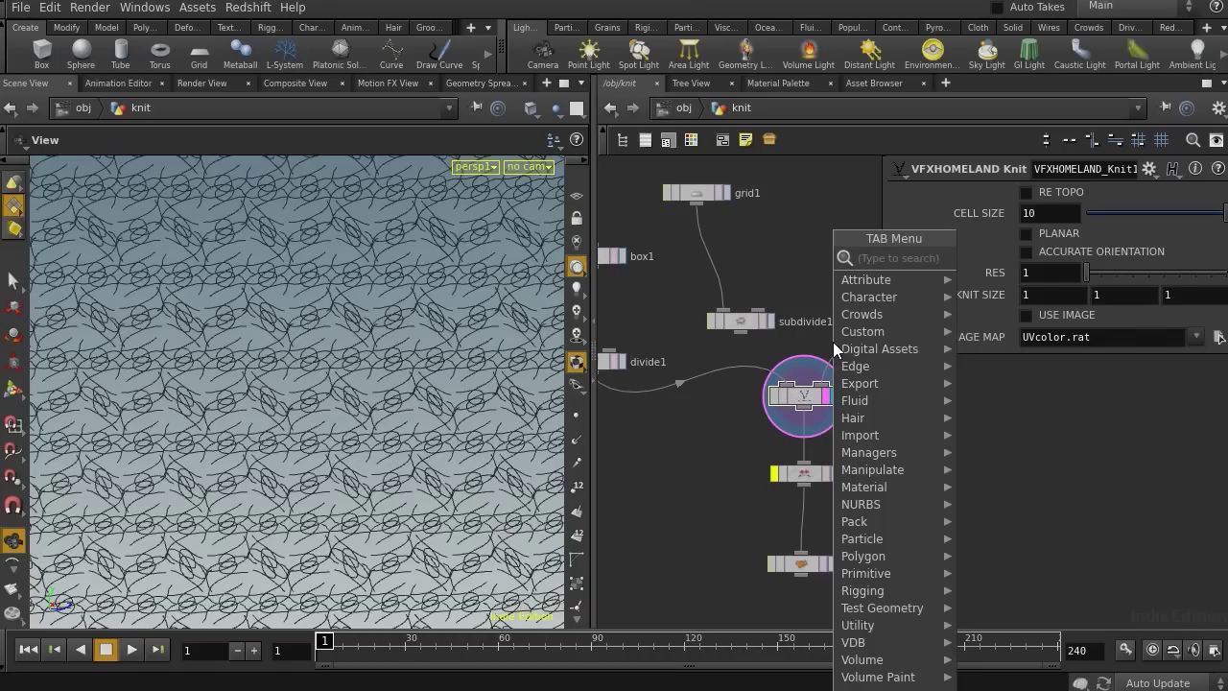
{"action": "type", "text": "top"}
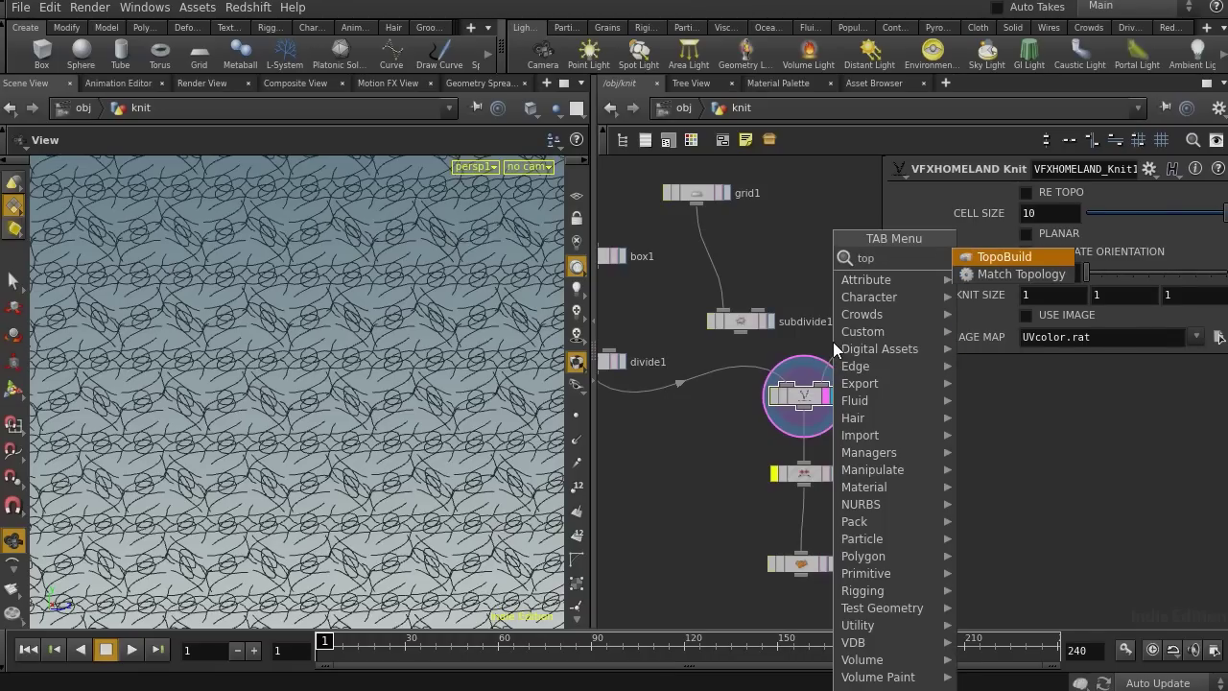
{"action": "left_click", "coordinate": [994, 257]}
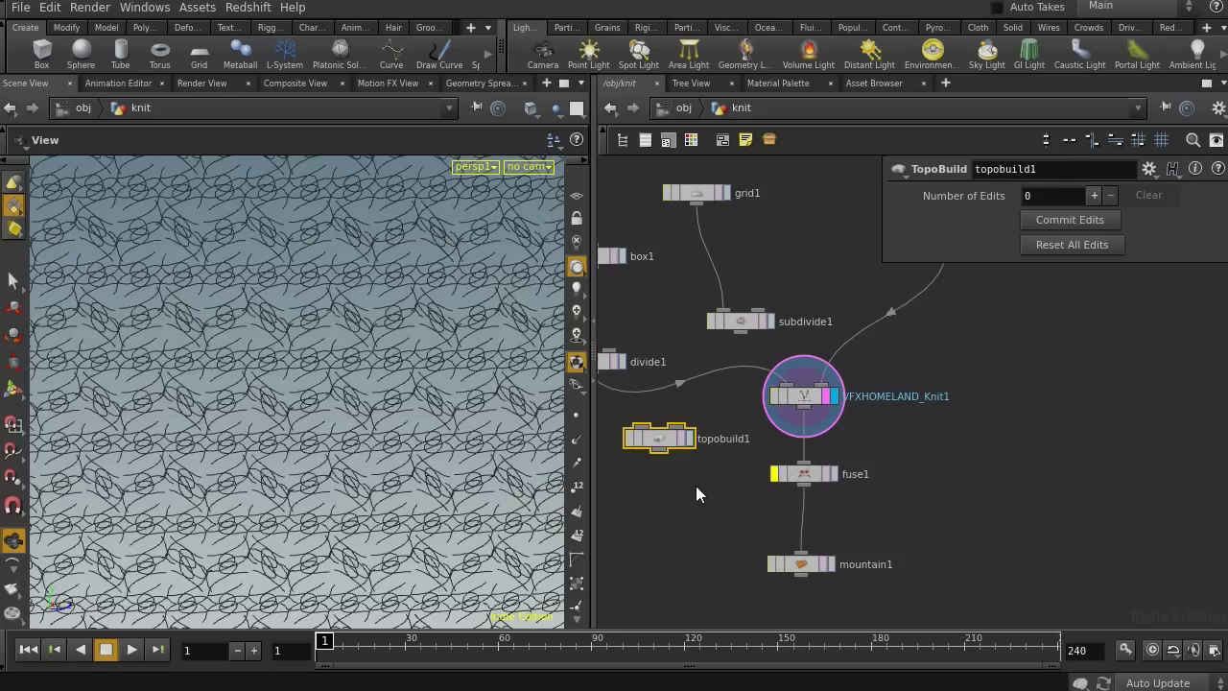
- Enable RE TOPO on VFXHOMELAND_Knit1 and inspect the knit on the box from several distances
{"action": "left_click_drag", "start_coordinate": [909, 367], "coordinate": [773, 438]}
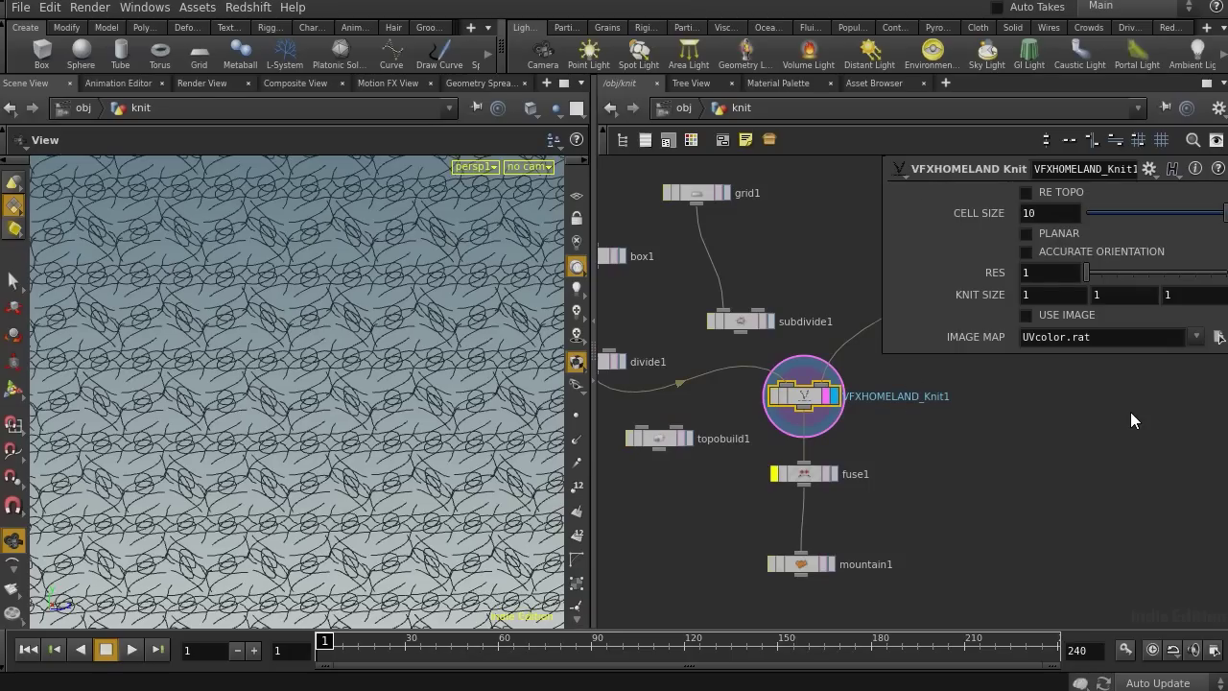
{"action": "left_click", "coordinate": [1061, 188]}
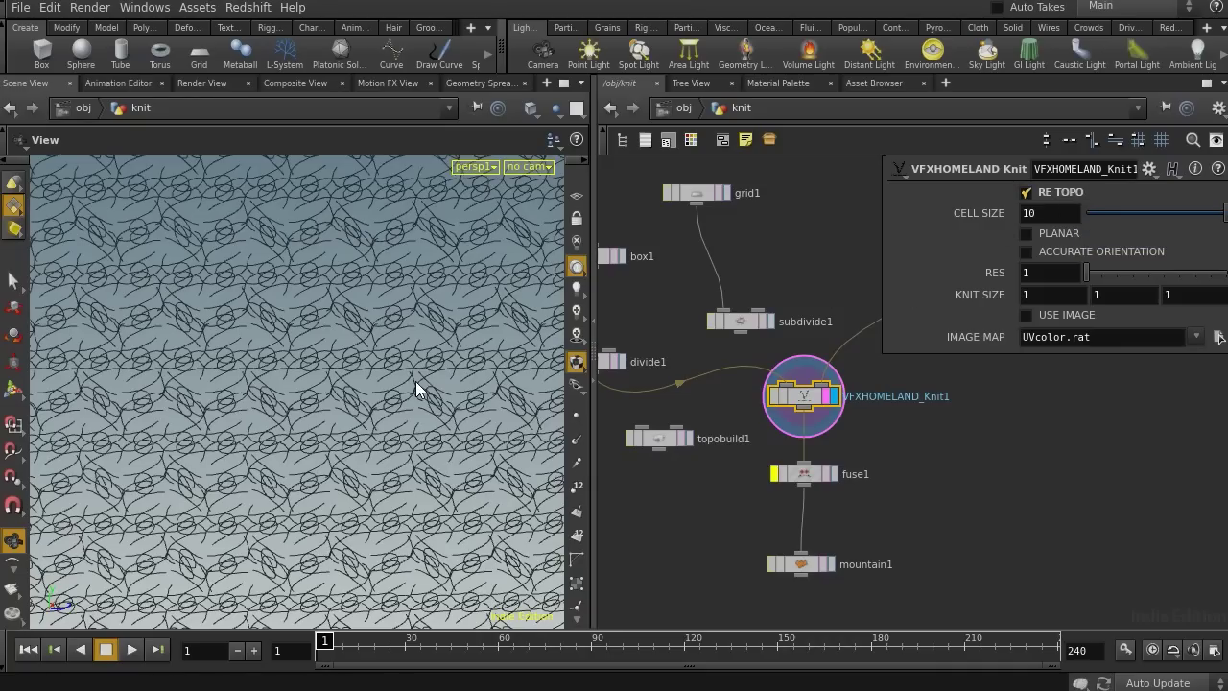
{"action": "left_click_drag", "start_coordinate": [439, 359], "coordinate": [355, 348]}
{"action": "right_click_drag", "start_coordinate": [355, 348], "coordinate": [303, 383]}
{"action": "left_click_drag", "start_coordinate": [303, 383], "coordinate": [345, 373]}
{"action": "right_click_drag", "start_coordinate": [249, 357], "coordinate": [830, 351]}
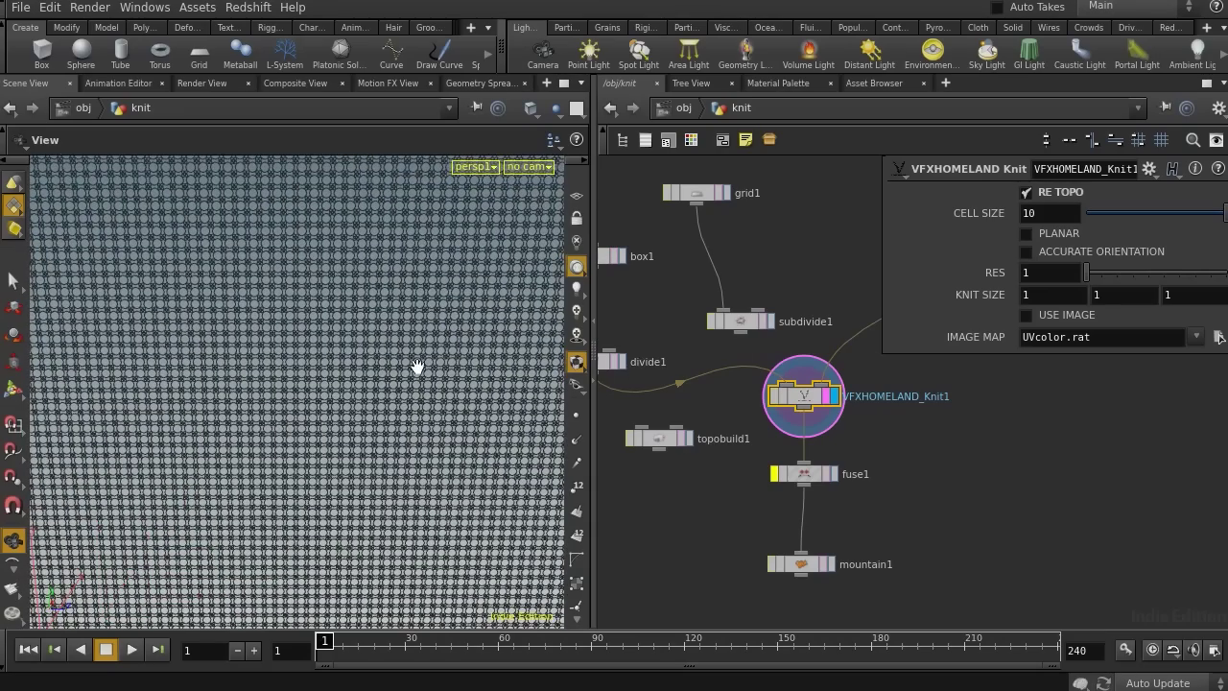
{"action": "left_click_drag", "start_coordinate": [417, 367], "coordinate": [392, 335]}
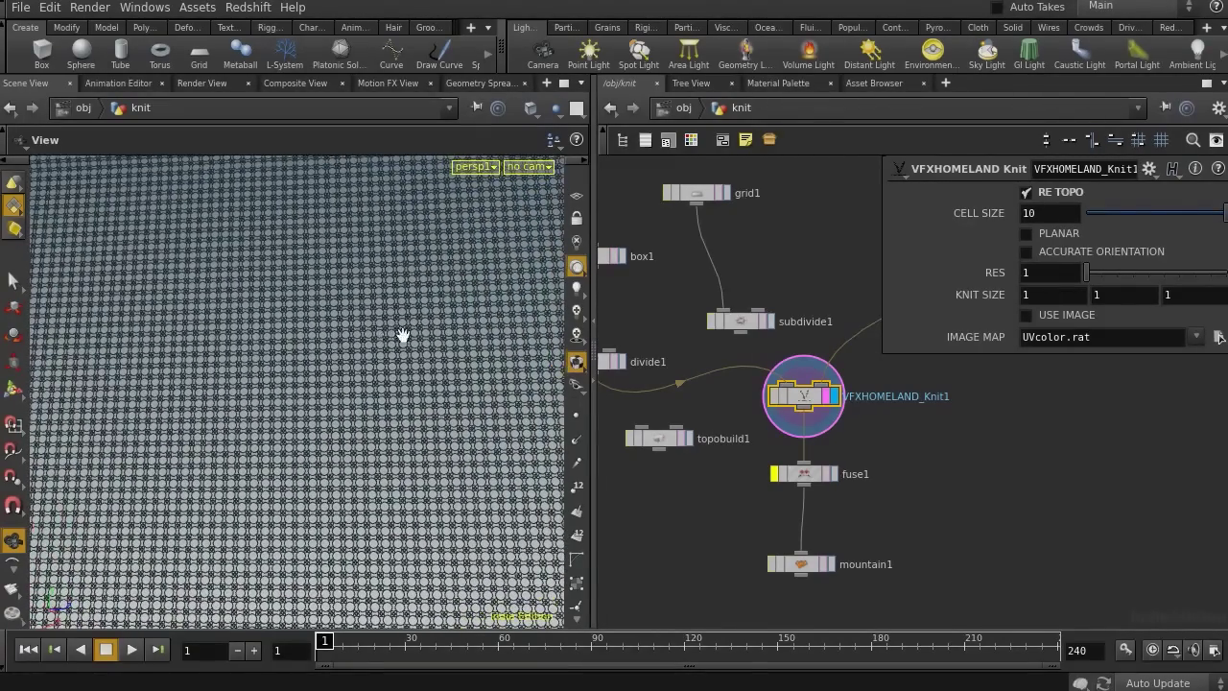
- Set the knit node's CELL SIZE to 15 and check the cells in the viewport
{"action": "middle_click_drag", "start_coordinate": [671, 516], "coordinate": [706, 520]}
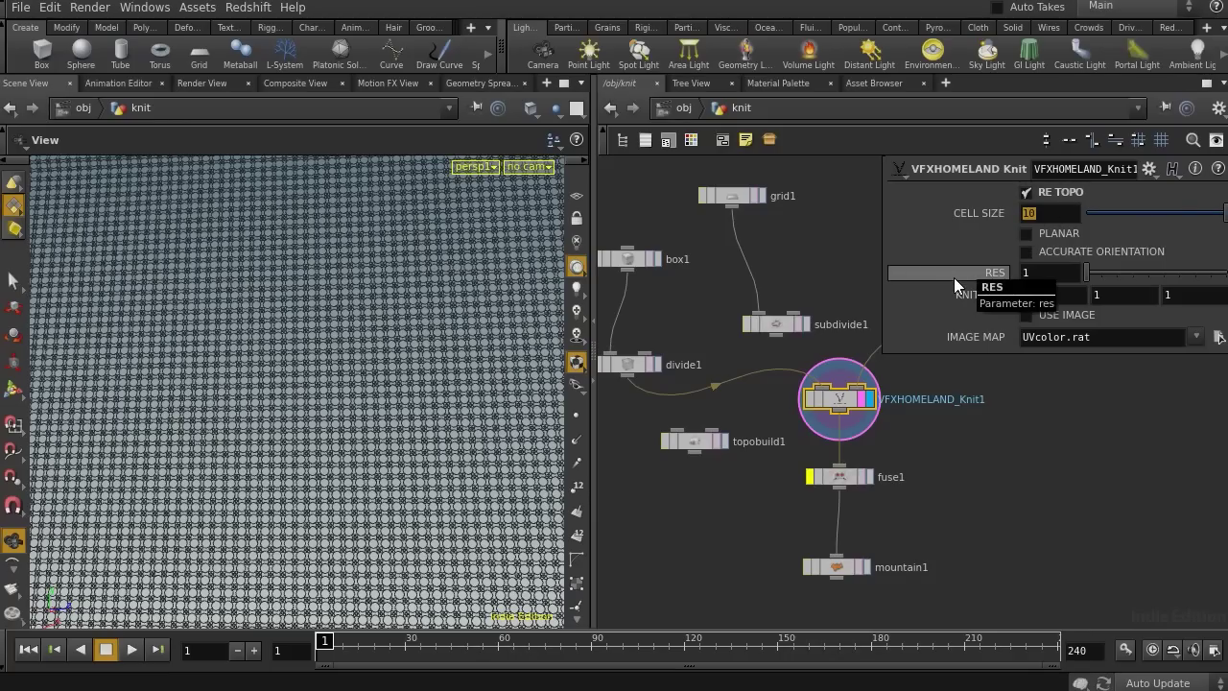
{"action": "type", "text": "20"}
{"action": "key", "text": "BackSpace"}
{"action": "key", "text": "BackSpace"}
{"action": "type", "text": "15"}
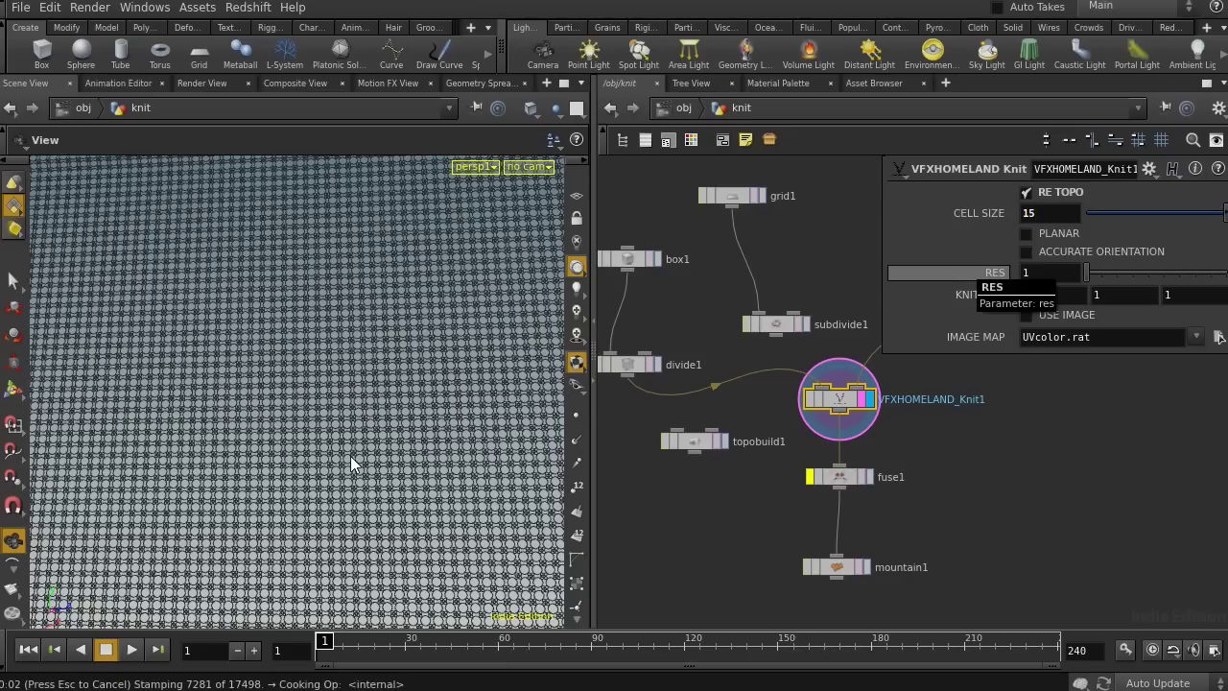
{"action": "scroll", "coordinate": [340, 319], "scroll_direction": "up", "scroll_amount": 2}
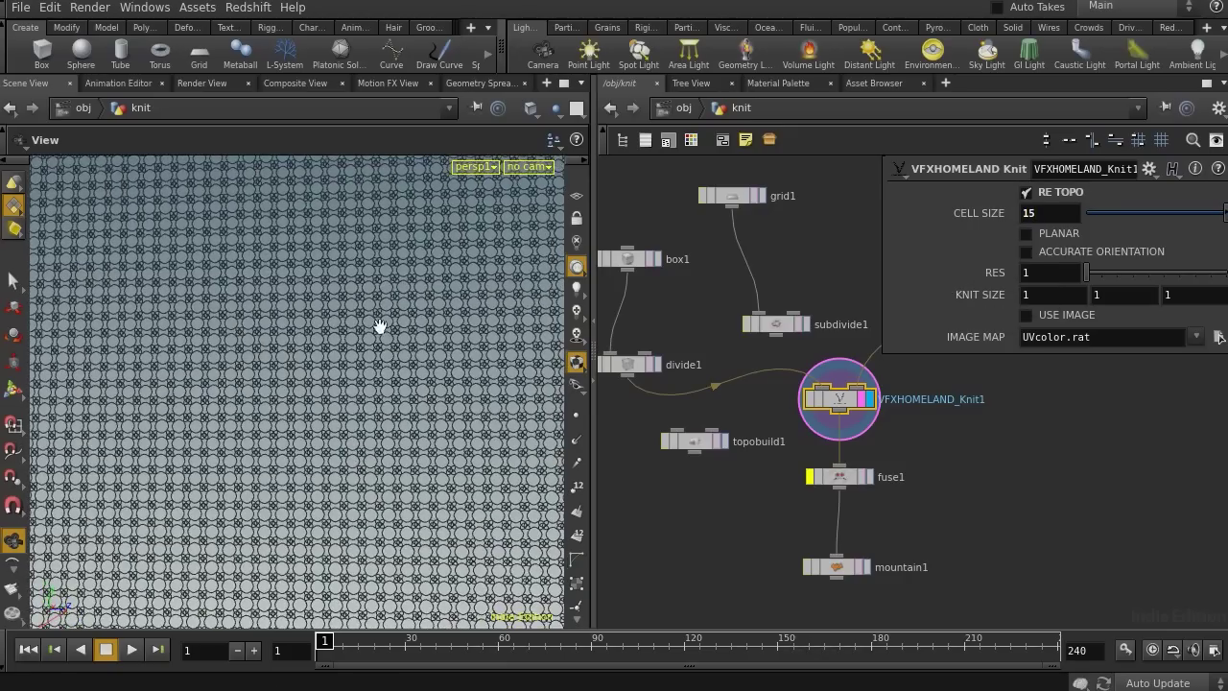
{"action": "left_click_drag", "start_coordinate": [380, 326], "coordinate": [345, 324]}
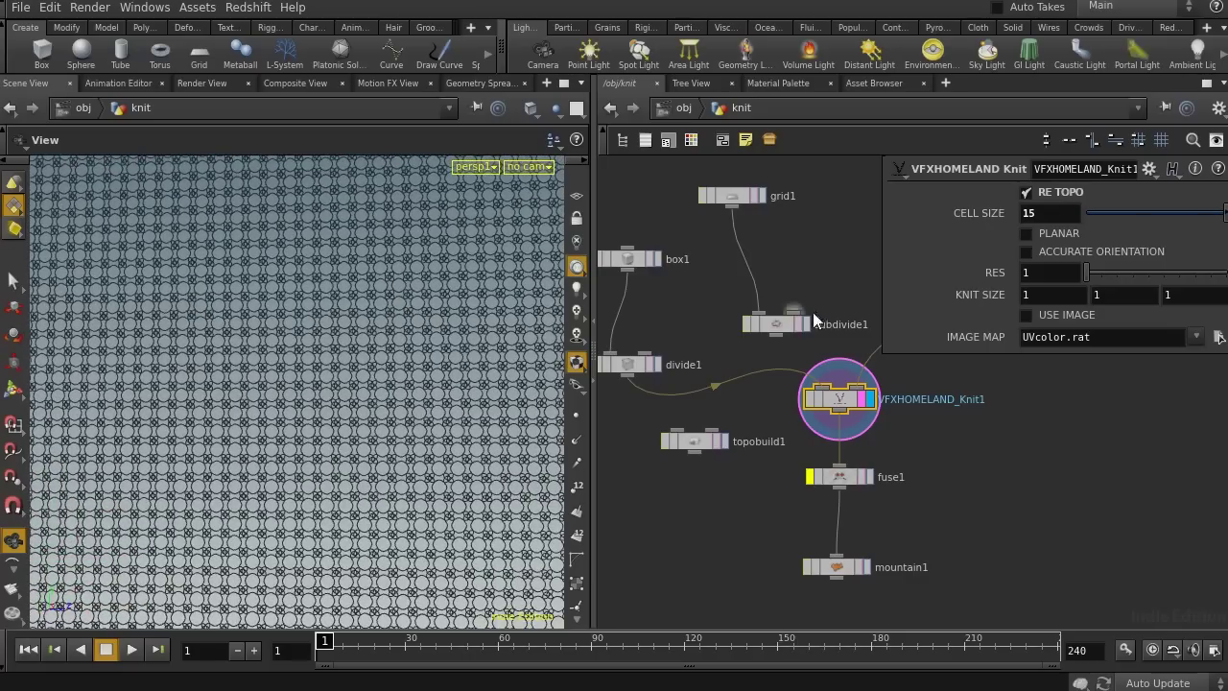
- Raise the knit node's CELL SIZE to 20 and view the whole knitted box from outside
{"action": "double_click", "coordinate": [1044, 213]}
{"action": "type", "text": "20"}
{"action": "key", "text": "Return"}
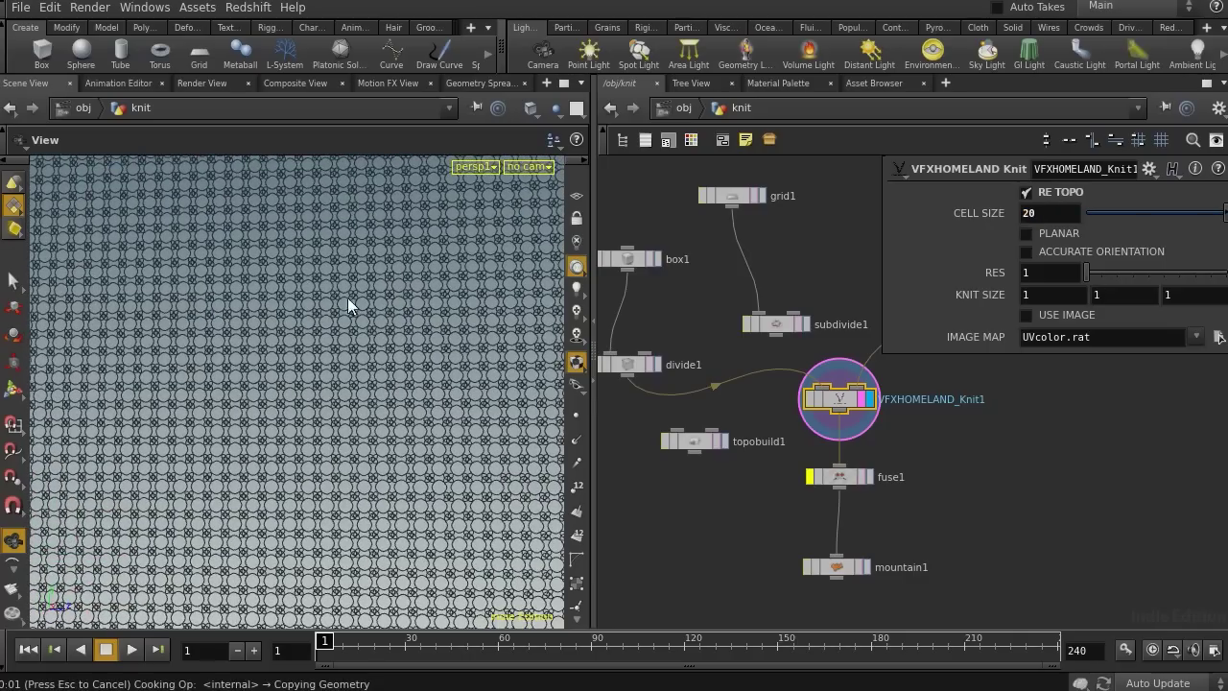
{"action": "right_click_drag", "start_coordinate": [370, 300], "coordinate": [134, 273]}
{"action": "left_click_drag", "start_coordinate": [182, 303], "coordinate": [124, 389]}
{"action": "left_click_drag", "start_coordinate": [194, 368], "coordinate": [323, 356]}
{"action": "right_click_drag", "start_coordinate": [244, 346], "coordinate": [366, 341]}
{"action": "left_click_drag", "start_coordinate": [367, 340], "coordinate": [348, 373]}
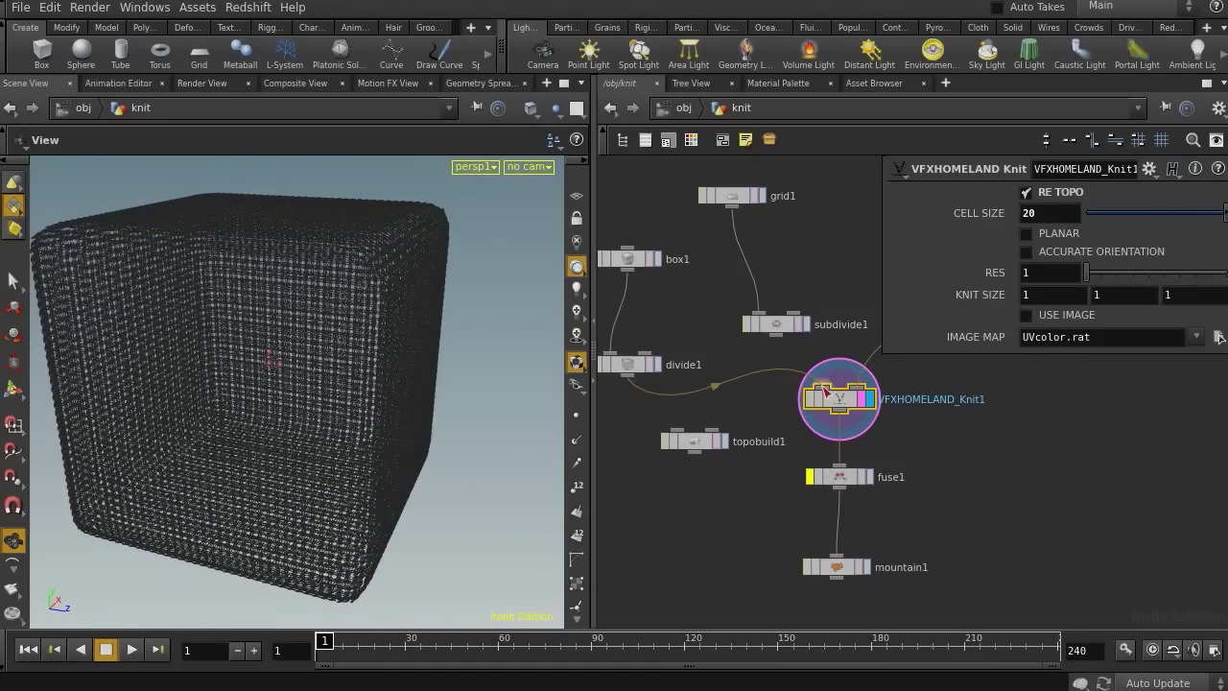
- Disconnect divide1 from VFXHOMELAND_Knit1 and turn off RE TOPO on the knit node
{"action": "left_click_drag", "start_coordinate": [771, 376], "coordinate": [741, 392]}
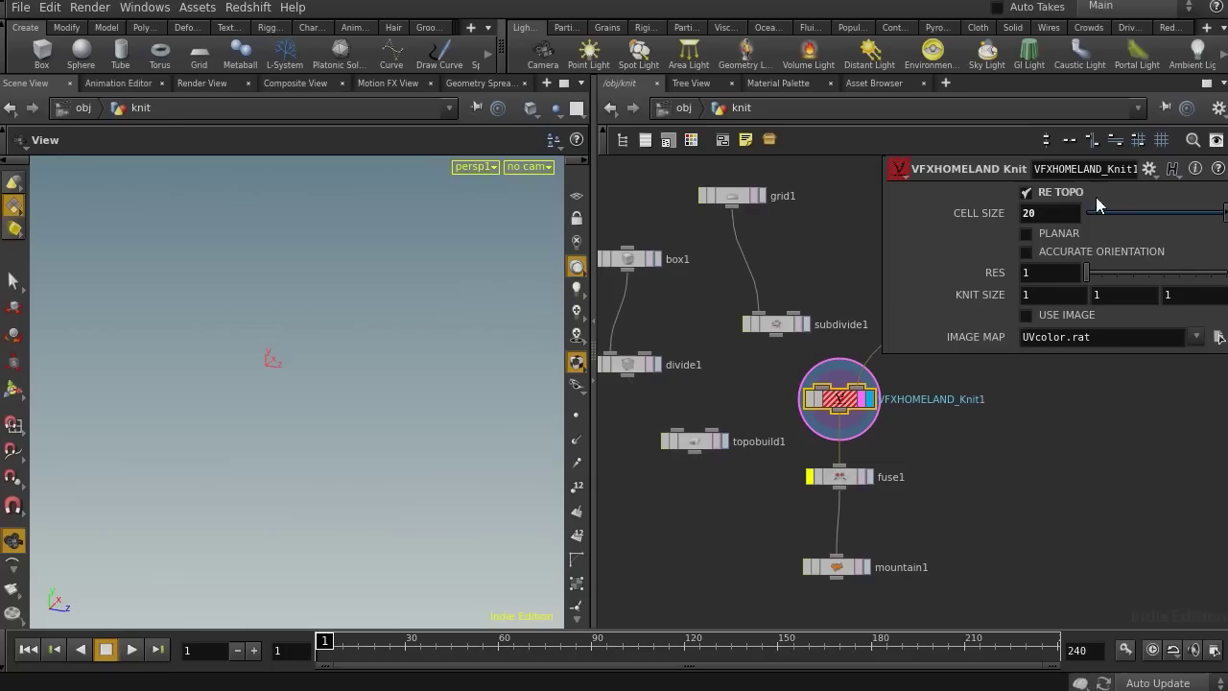
{"action": "left_click", "coordinate": [1042, 193]}
- Add a Test Geometry: Rubber Toy node in the empty area beside divide1 and display it
{"action": "middle_click_drag", "start_coordinate": [705, 390], "coordinate": [931, 411]}
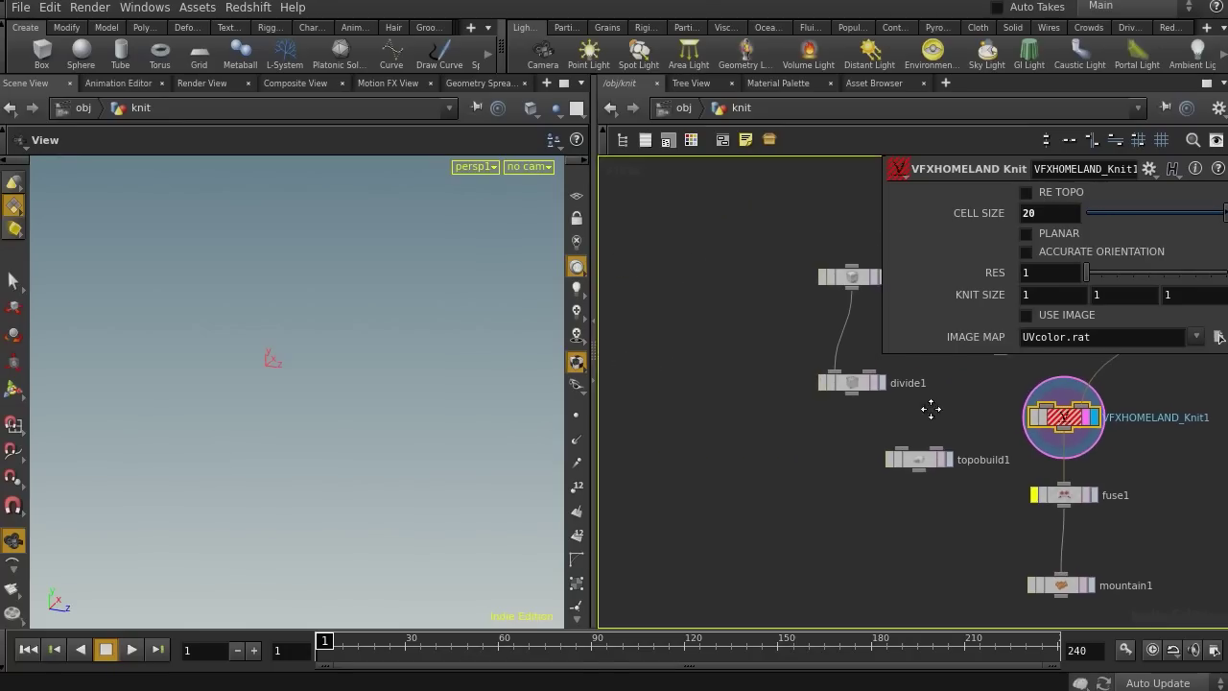
{"action": "key", "text": "Tab"}
{"action": "type", "text": "test"}
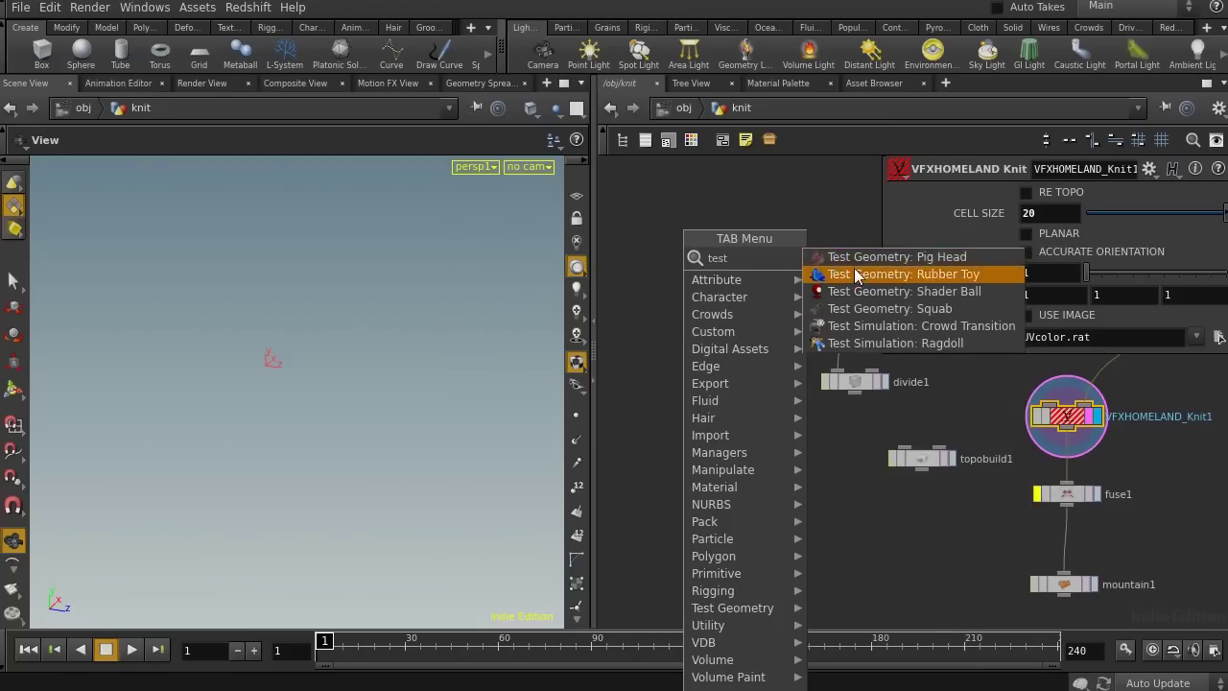
{"action": "left_click", "coordinate": [857, 275]}
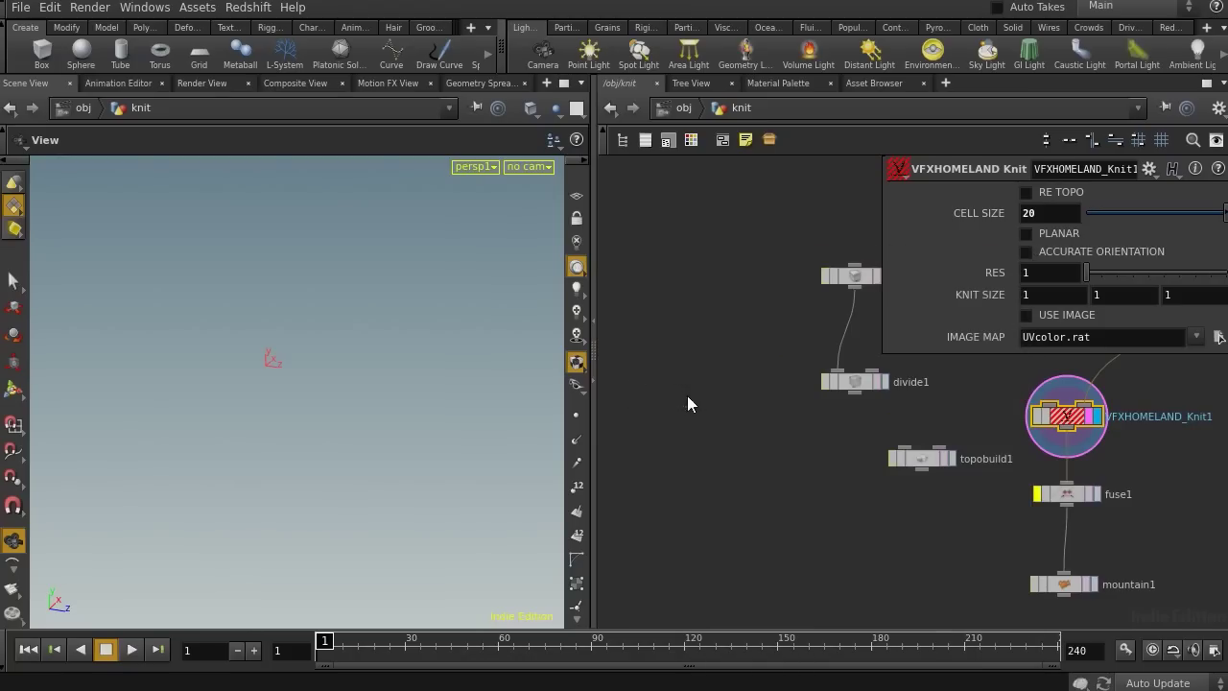
{"action": "left_click", "coordinate": [705, 456]}
{"action": "middle_click_drag", "start_coordinate": [722, 451], "coordinate": [724, 422]}
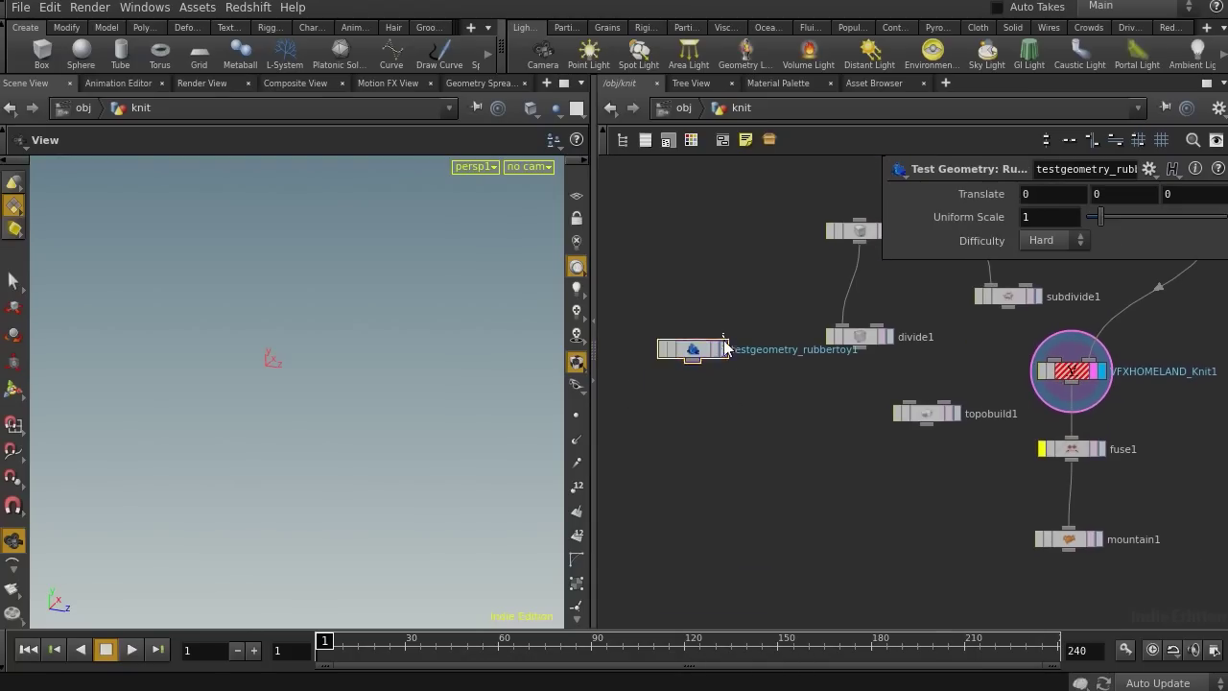
{"action": "left_click", "coordinate": [722, 349]}
- Frame the rubber toy in the viewport and examine it from several sides
{"action": "right_click_drag", "start_coordinate": [392, 327], "coordinate": [513, 270]}
{"action": "left_click_drag", "start_coordinate": [513, 269], "coordinate": [251, 303]}
{"action": "middle_click_drag", "start_coordinate": [252, 303], "coordinate": [230, 469]}
{"action": "left_click_drag", "start_coordinate": [230, 469], "coordinate": [216, 384]}
{"action": "right_click_drag", "start_coordinate": [216, 383], "coordinate": [437, 374]}
{"action": "middle_click_drag", "start_coordinate": [437, 374], "coordinate": [369, 371]}
{"action": "key", "text": "h"}
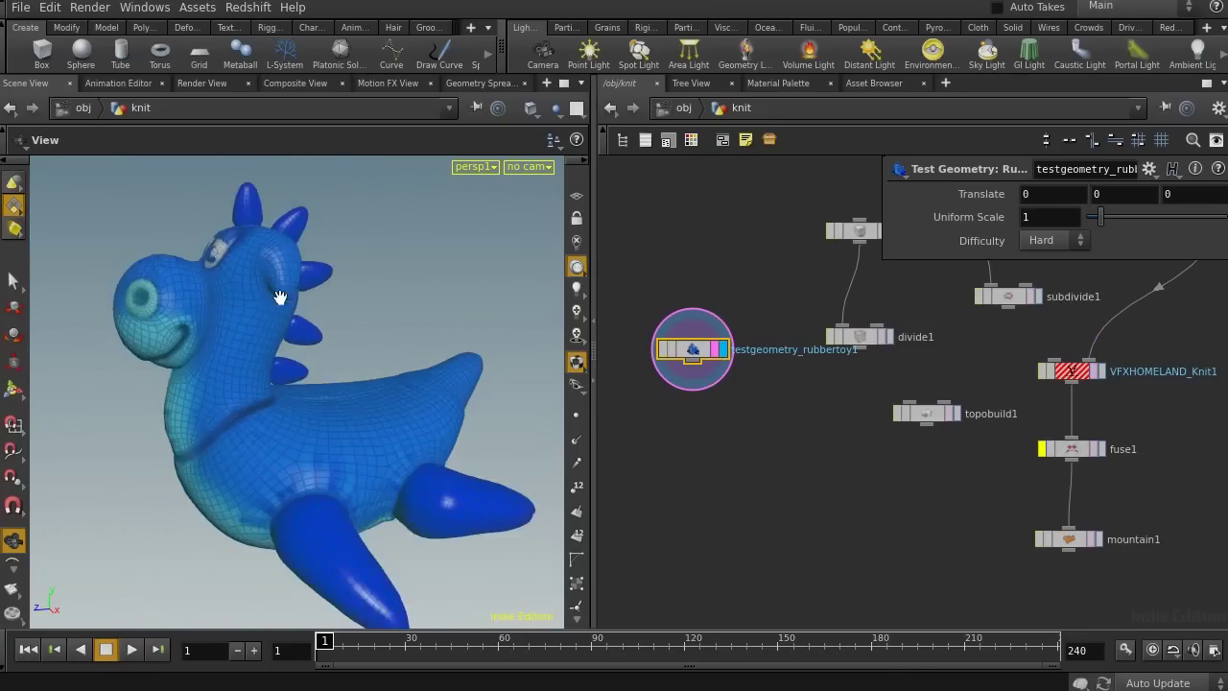
- Add a displayed Assemble node after testgeometry_rubbertoy1 with Inside Group cleared and Create Groups enabled
{"action": "key", "text": "Tab"}
{"action": "type", "text": "as"}
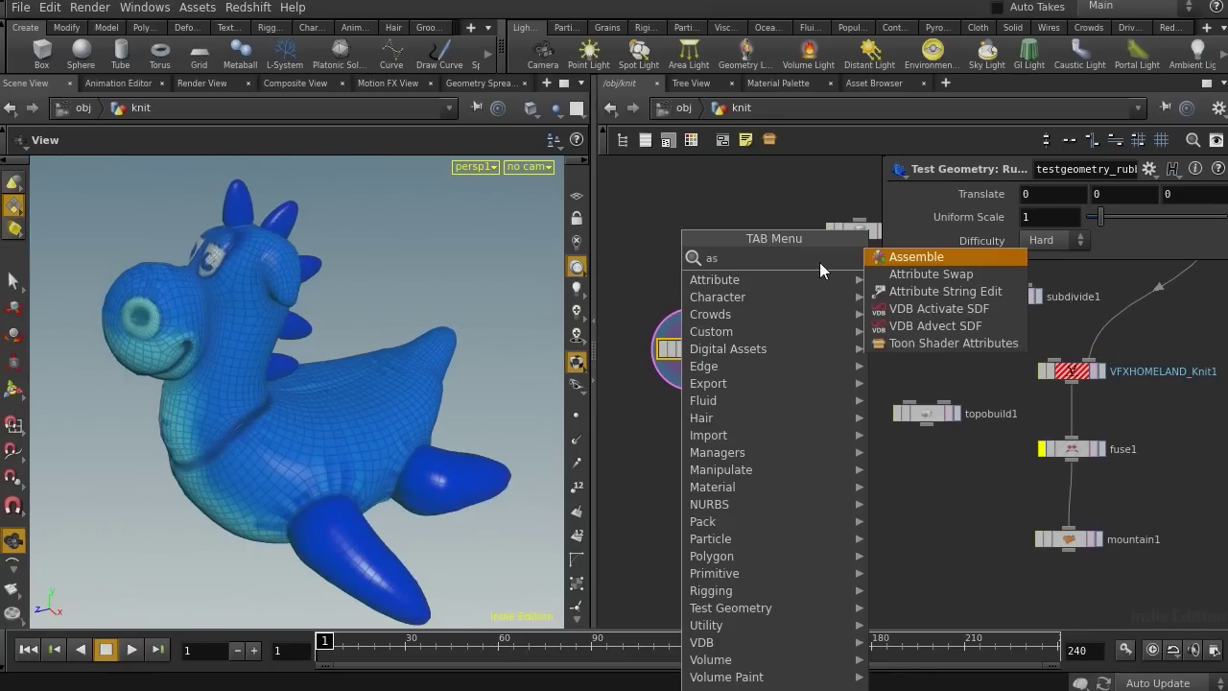
{"action": "left_click", "coordinate": [925, 254]}
{"action": "left_click", "coordinate": [717, 400]}
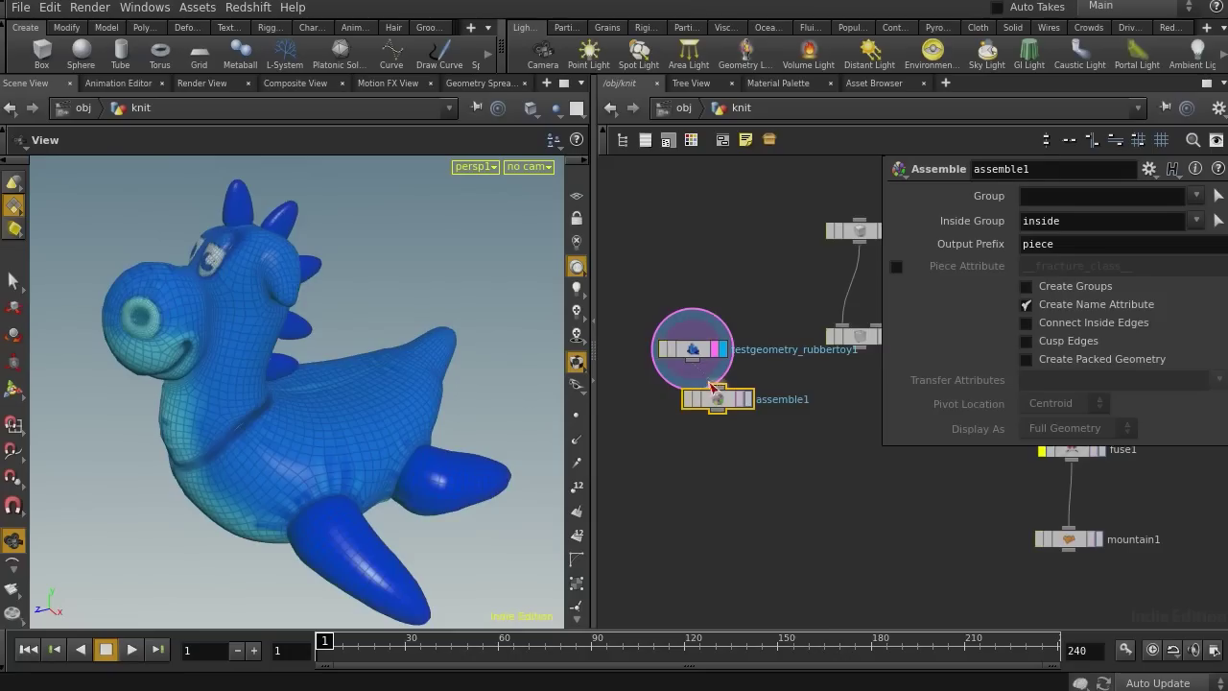
{"action": "left_click", "coordinate": [747, 399]}
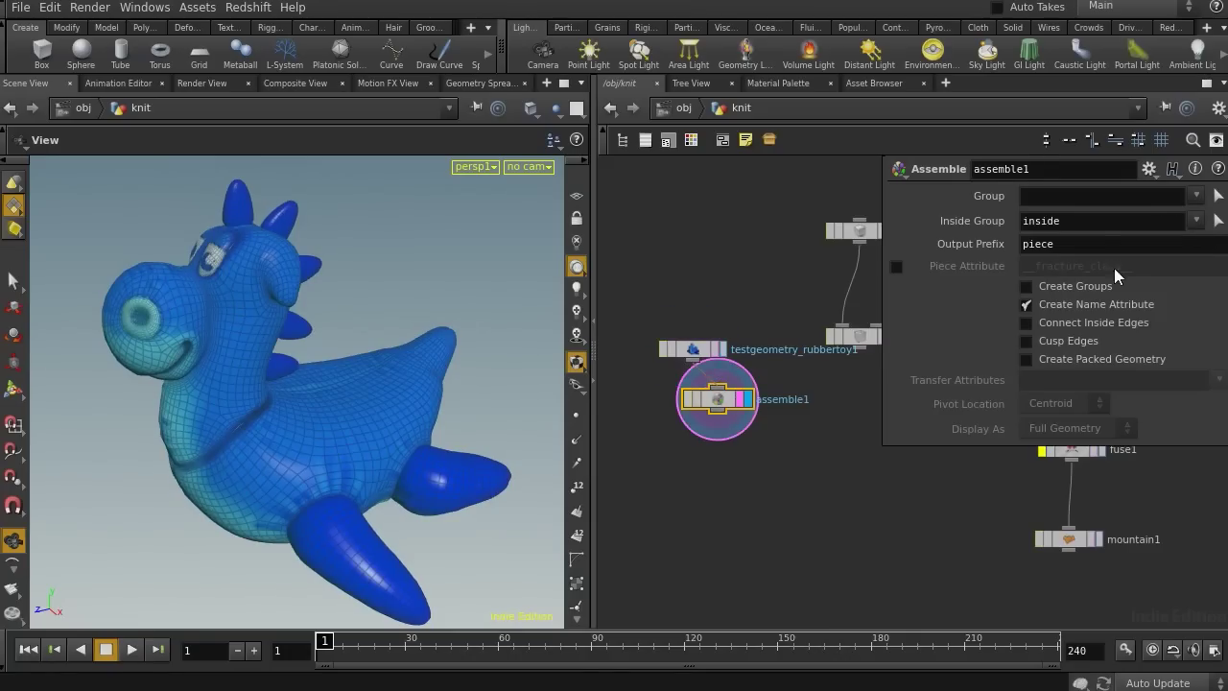
{"action": "double_click", "coordinate": [1104, 229]}
{"action": "key", "text": "BackSpace"}
{"action": "key", "text": "Tab"}
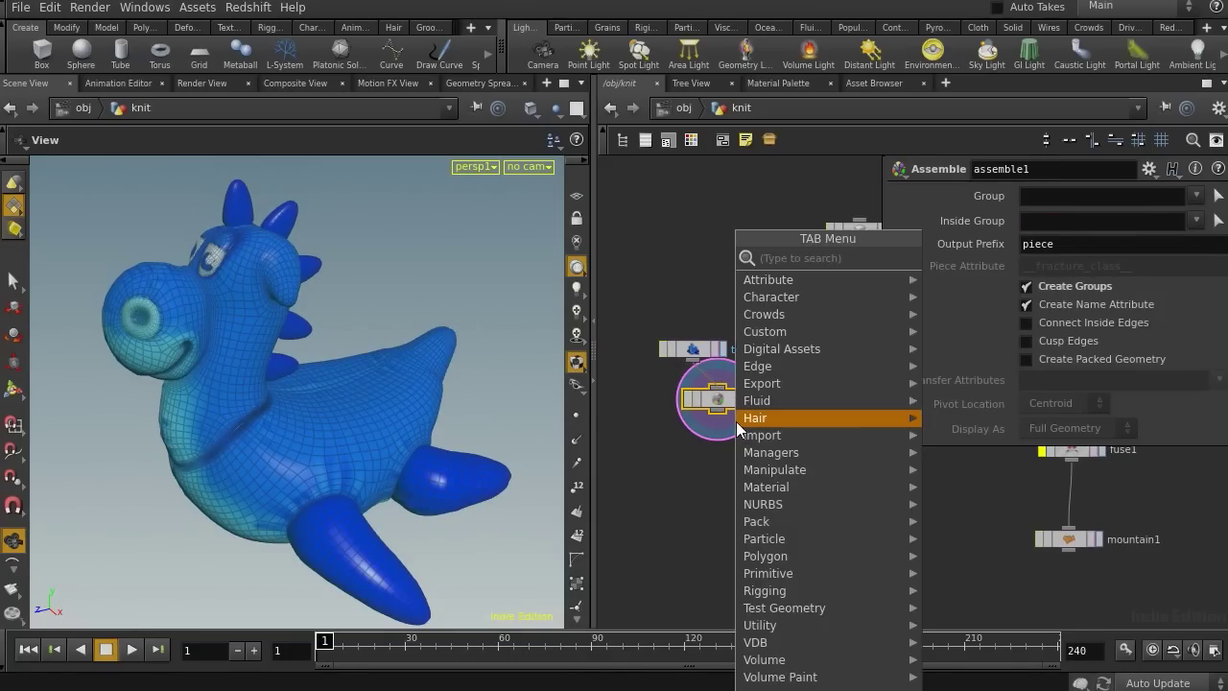
{"action": "mouse_move", "coordinate": [859, 417]}
{"action": "type", "text": "de"}
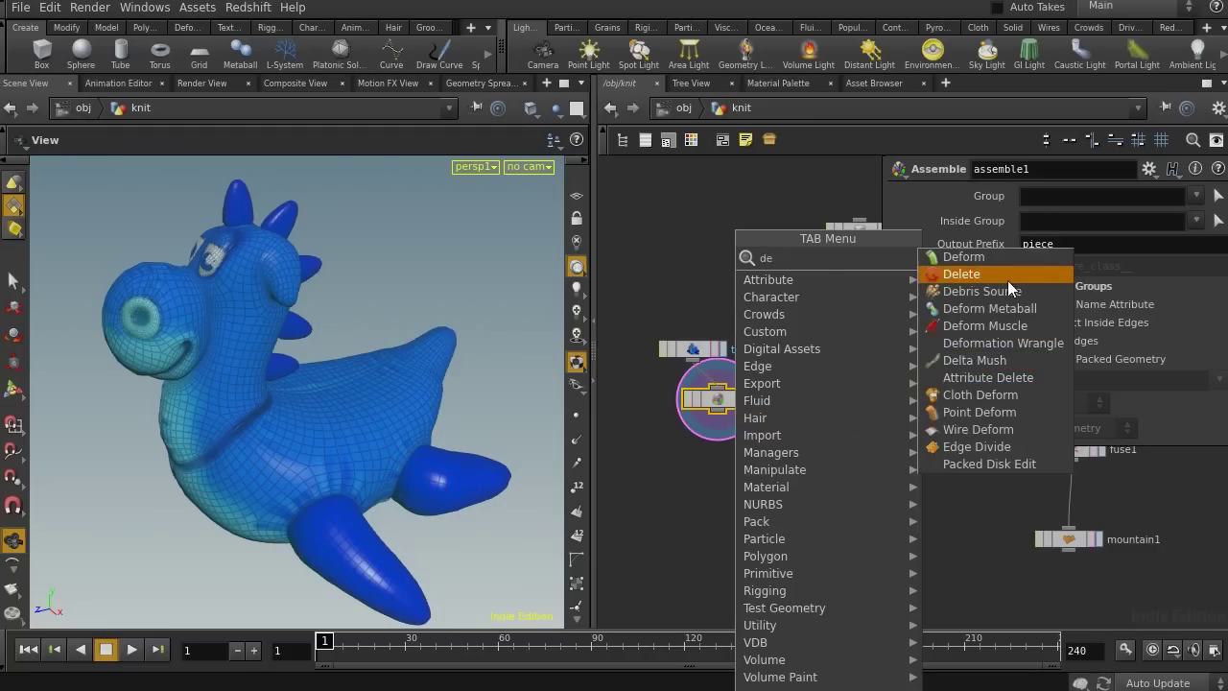
{"action": "left_click", "coordinate": [1007, 280]}
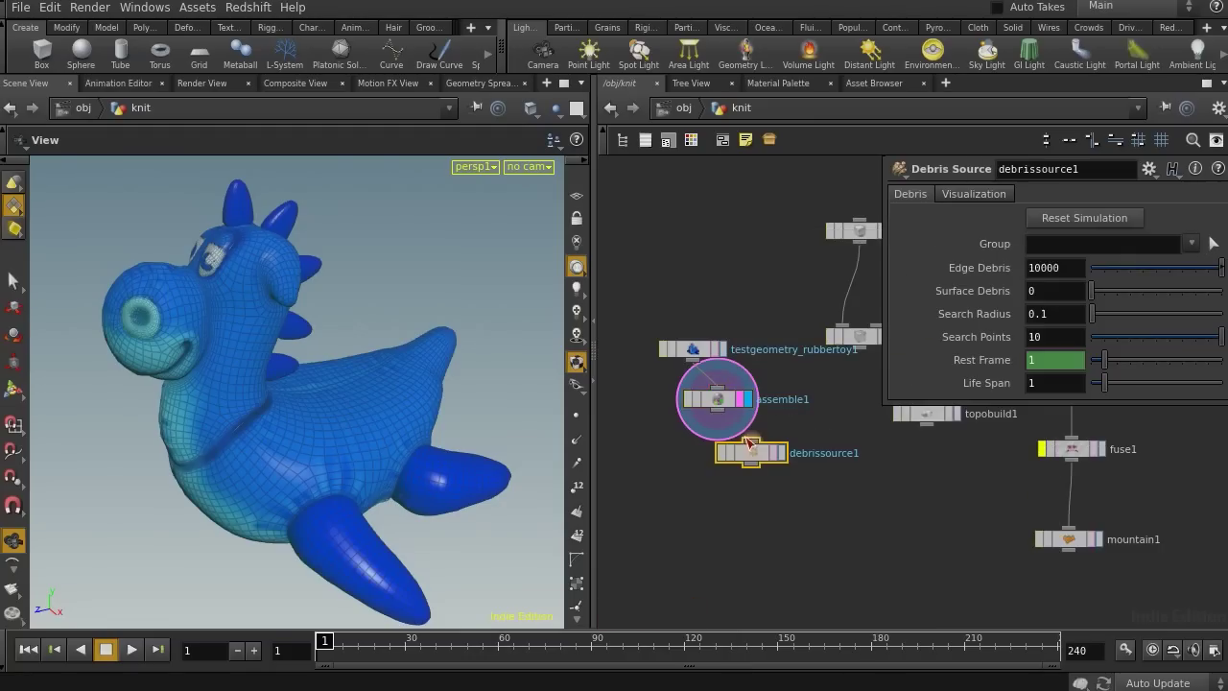
{"action": "left_click", "coordinate": [773, 459]}
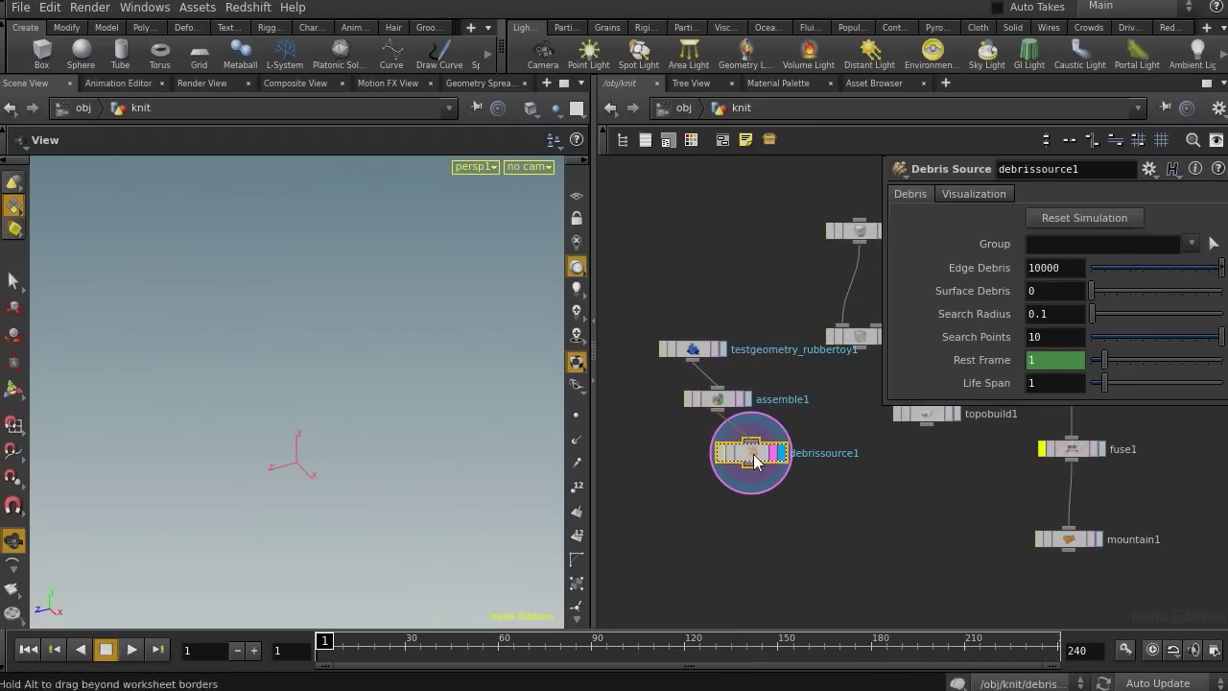
{"action": "key", "text": "Delete"}
- Add a Delete node after assemble1
{"action": "key", "text": "Tab"}
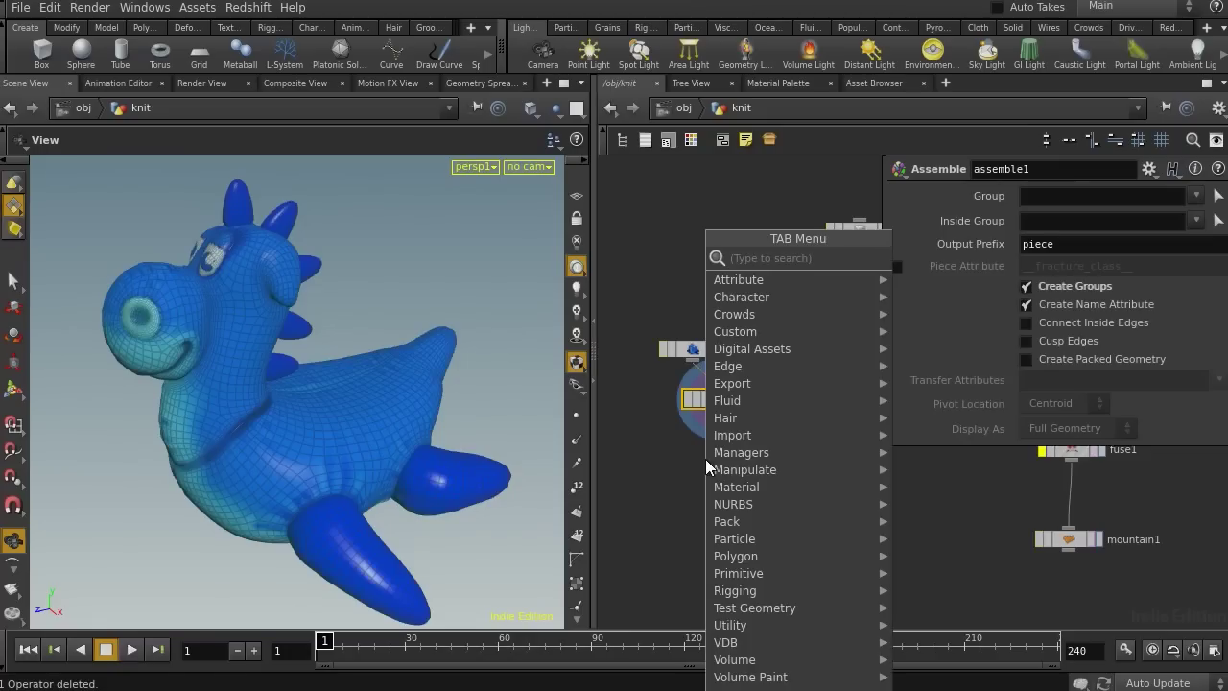
{"action": "type", "text": "de"}
{"action": "left_click", "coordinate": [764, 452]}
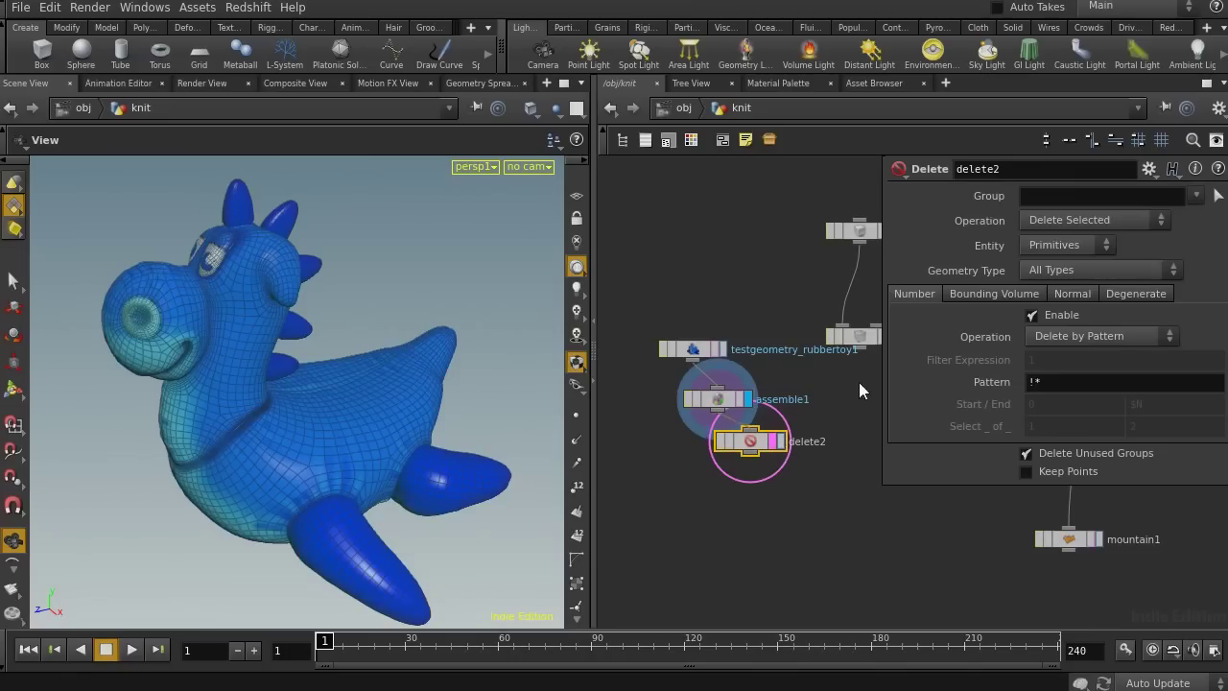
- Set delete2's Group to piece4 and its Operation to Delete Non-Selected, and display the node
{"action": "left_click", "coordinate": [1196, 196]}
{"action": "left_click", "coordinate": [1213, 284]}
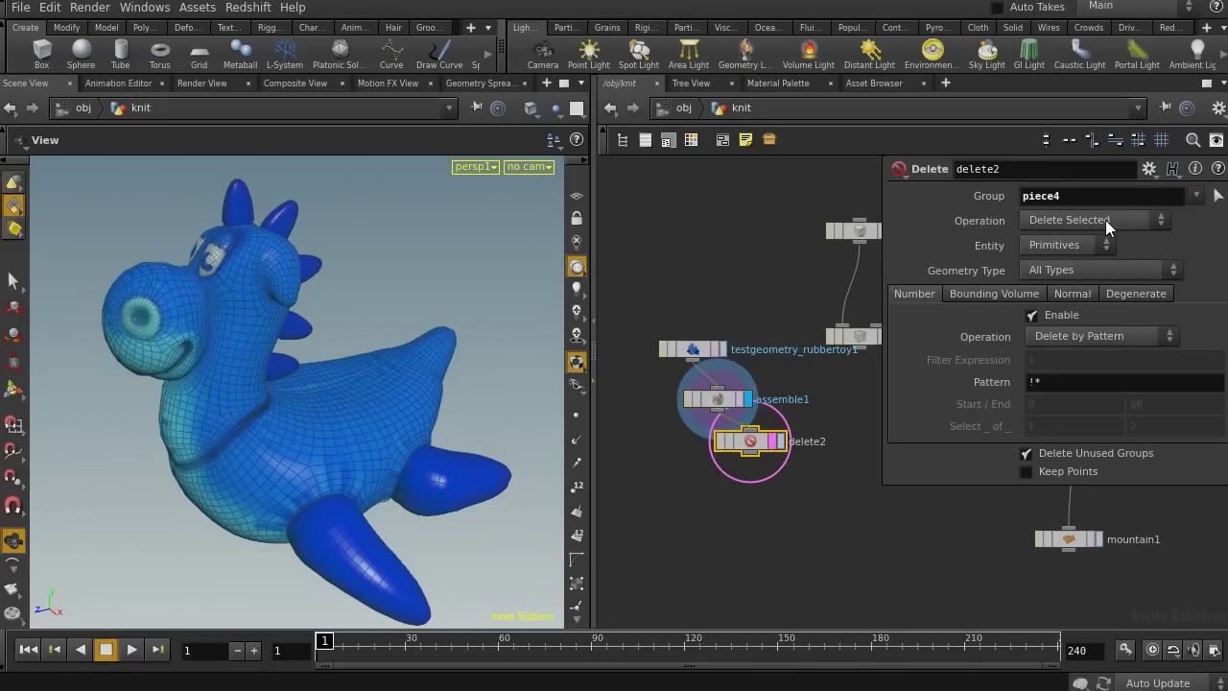
{"action": "left_click", "coordinate": [1108, 220]}
{"action": "left_click", "coordinate": [1086, 255]}
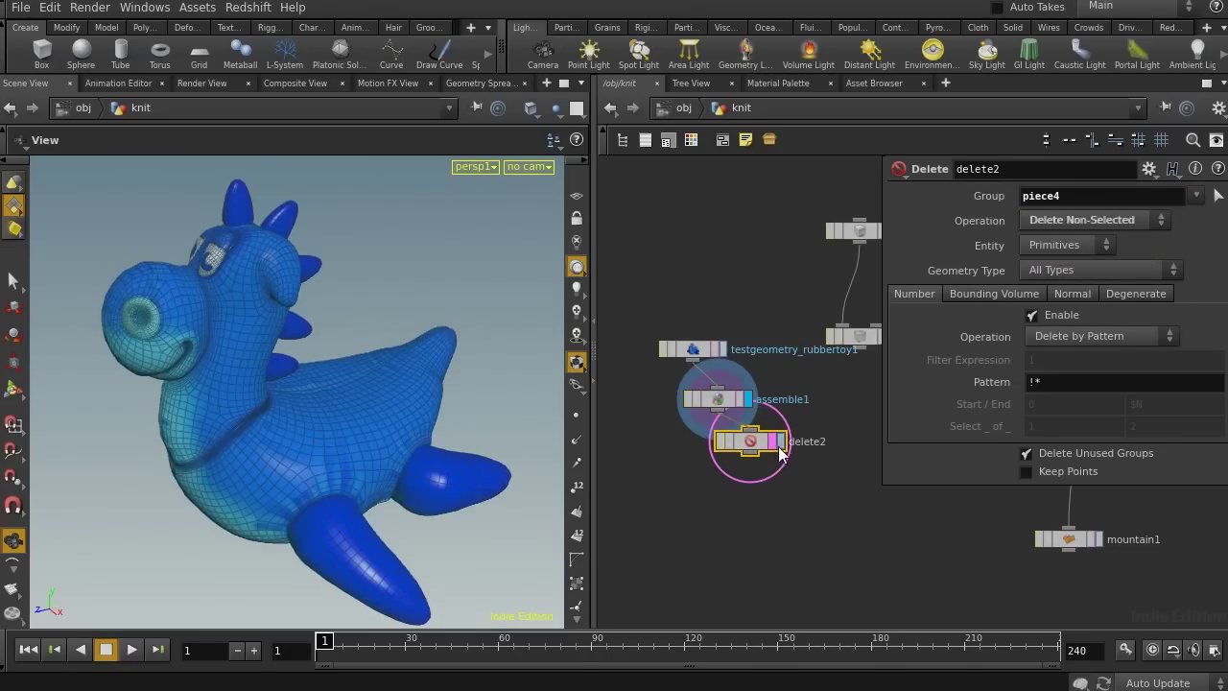
{"action": "left_click_drag", "start_coordinate": [190, 352], "coordinate": [221, 365]}
- Move the knit, fuse1 and mountain1 nodes below delete2, and feed delete2 into the first input of the displayed VFXHOMELAND_Knit1
{"action": "middle_click_drag", "start_coordinate": [684, 499], "coordinate": [751, 363]}
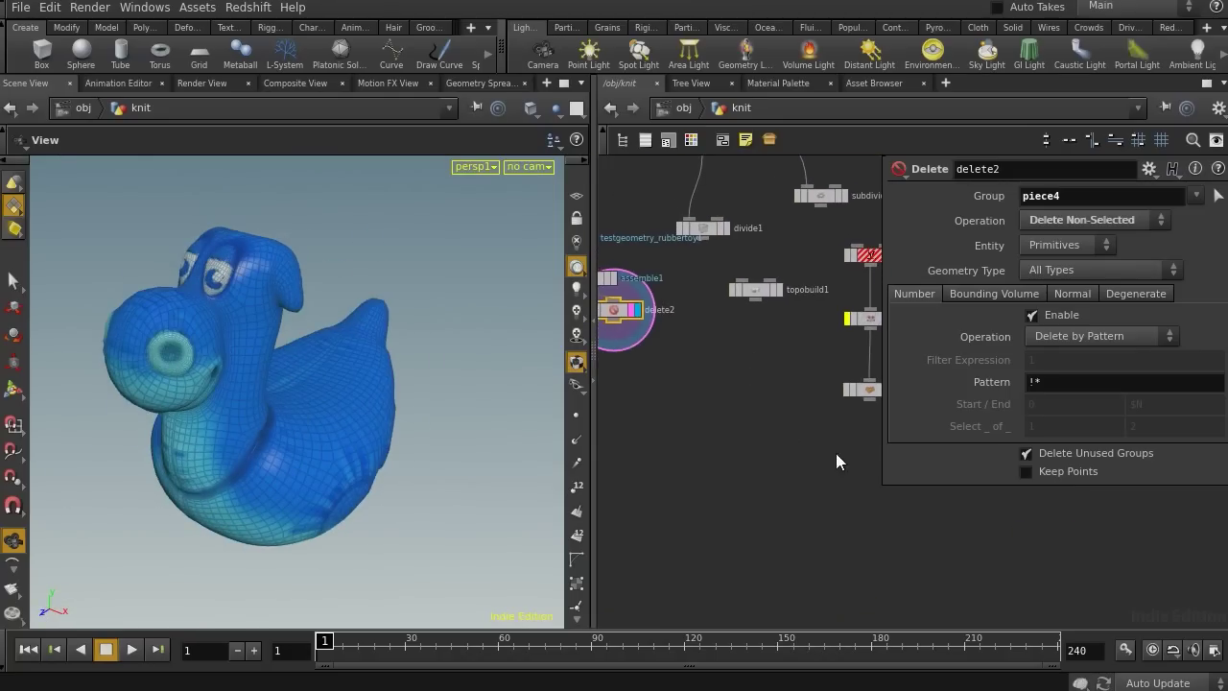
{"action": "left_click_drag", "start_coordinate": [835, 415], "coordinate": [710, 459]}
{"action": "left_click", "coordinate": [670, 345]}
{"action": "right_click_drag", "start_coordinate": [698, 353], "coordinate": [687, 390]}
{"action": "middle_click_drag", "start_coordinate": [686, 390], "coordinate": [740, 367]}
{"action": "left_click_drag", "start_coordinate": [748, 443], "coordinate": [660, 357]}
{"action": "left_click", "coordinate": [793, 454]}
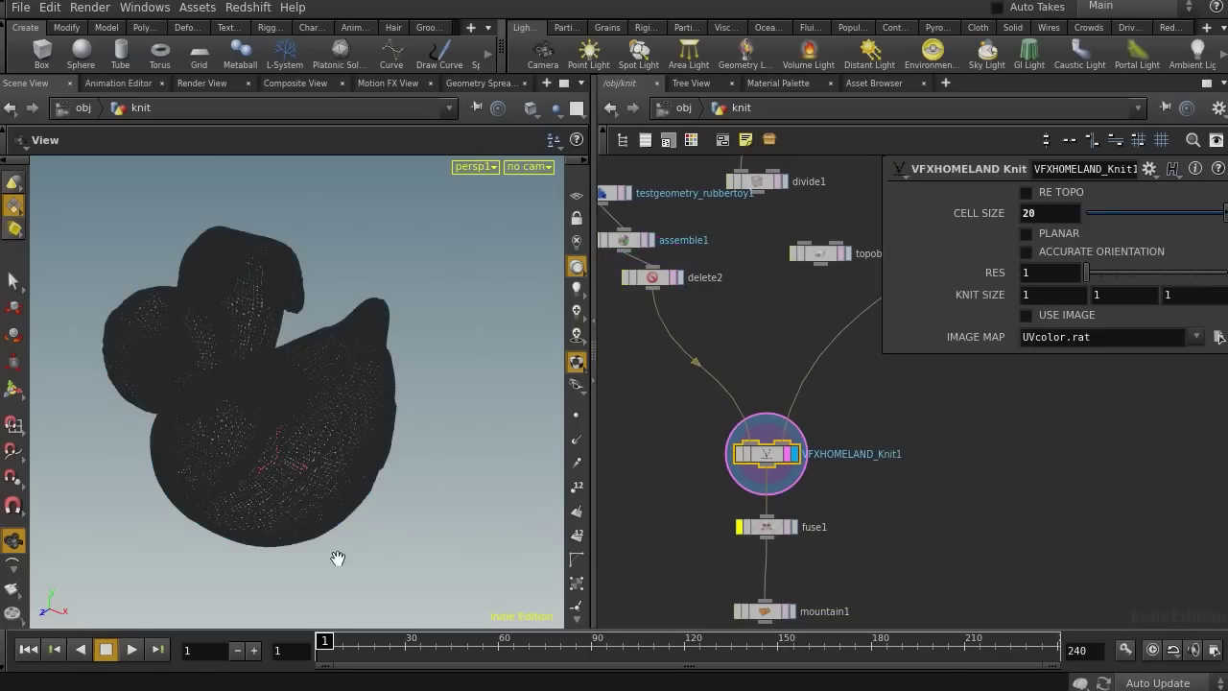
- Examine the knit pattern on the rubber toy's body up close and from different angles
{"action": "right_click_drag", "start_coordinate": [251, 475], "coordinate": [841, 517]}
{"action": "scroll", "coordinate": [456, 485], "scroll_direction": "up", "scroll_amount": 5}
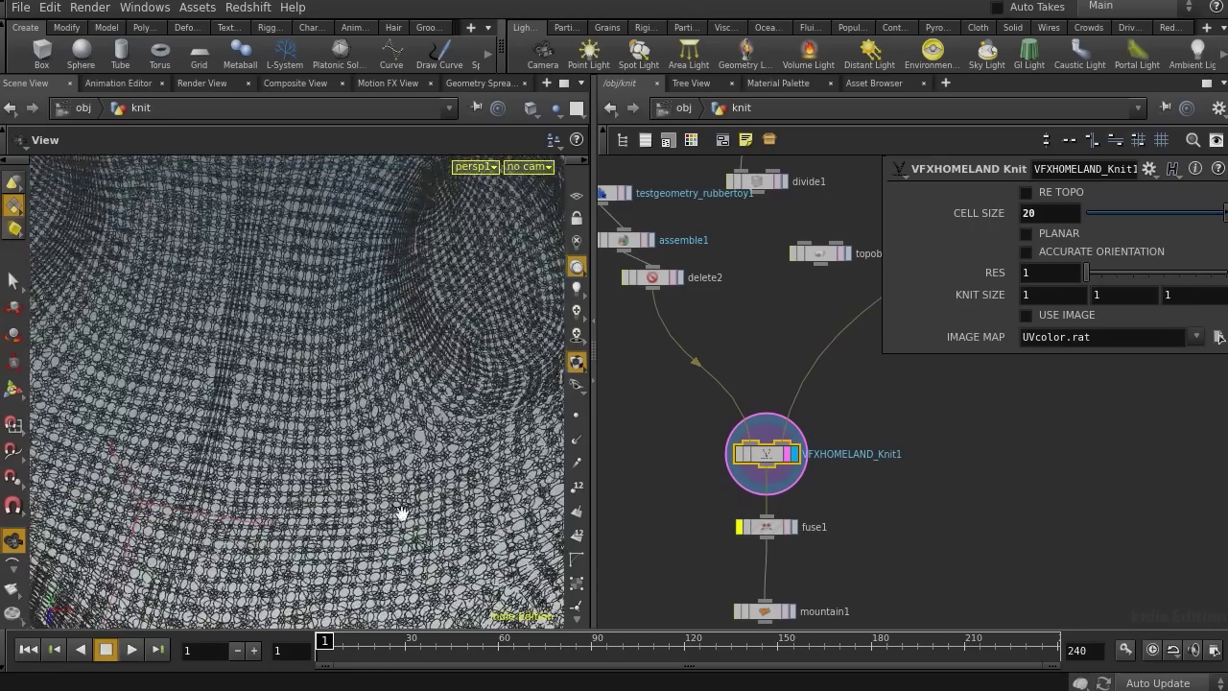
{"action": "scroll", "coordinate": [257, 439], "scroll_direction": "up", "scroll_amount": 2}
{"action": "scroll", "coordinate": [283, 440], "scroll_direction": "up", "scroll_amount": 3}
{"action": "scroll", "coordinate": [411, 471], "scroll_direction": "up", "scroll_amount": 4}
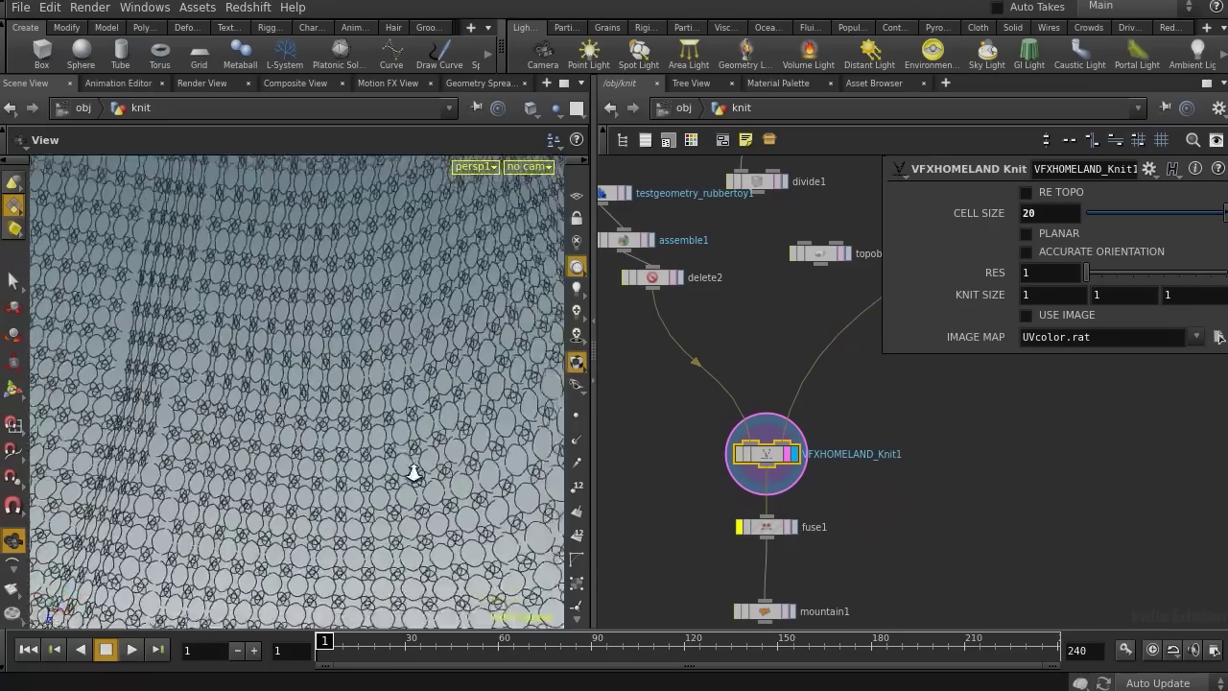
{"action": "right_click_drag", "start_coordinate": [131, 406], "coordinate": [153, 455]}
{"action": "right_click_drag", "start_coordinate": [294, 447], "coordinate": [109, 450]}
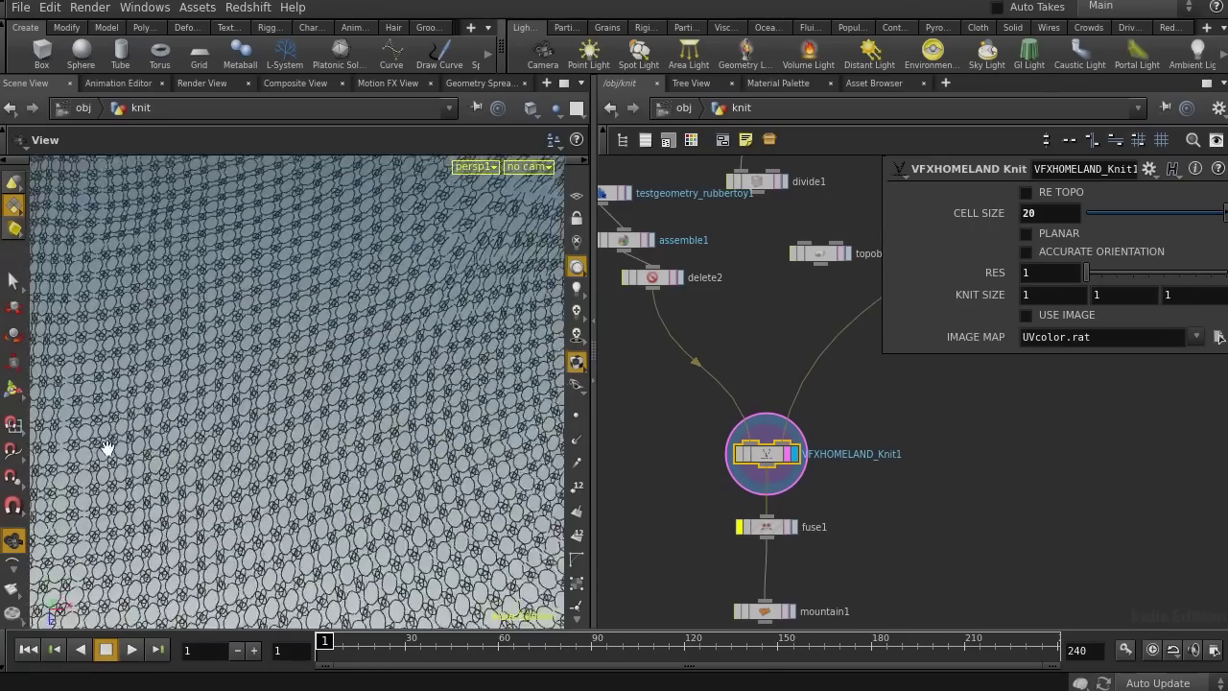
{"action": "left_click_drag", "start_coordinate": [110, 450], "coordinate": [794, 534]}
{"action": "right_click_drag", "start_coordinate": [350, 475], "coordinate": [189, 471]}
{"action": "right_click_drag", "start_coordinate": [269, 569], "coordinate": [316, 200]}
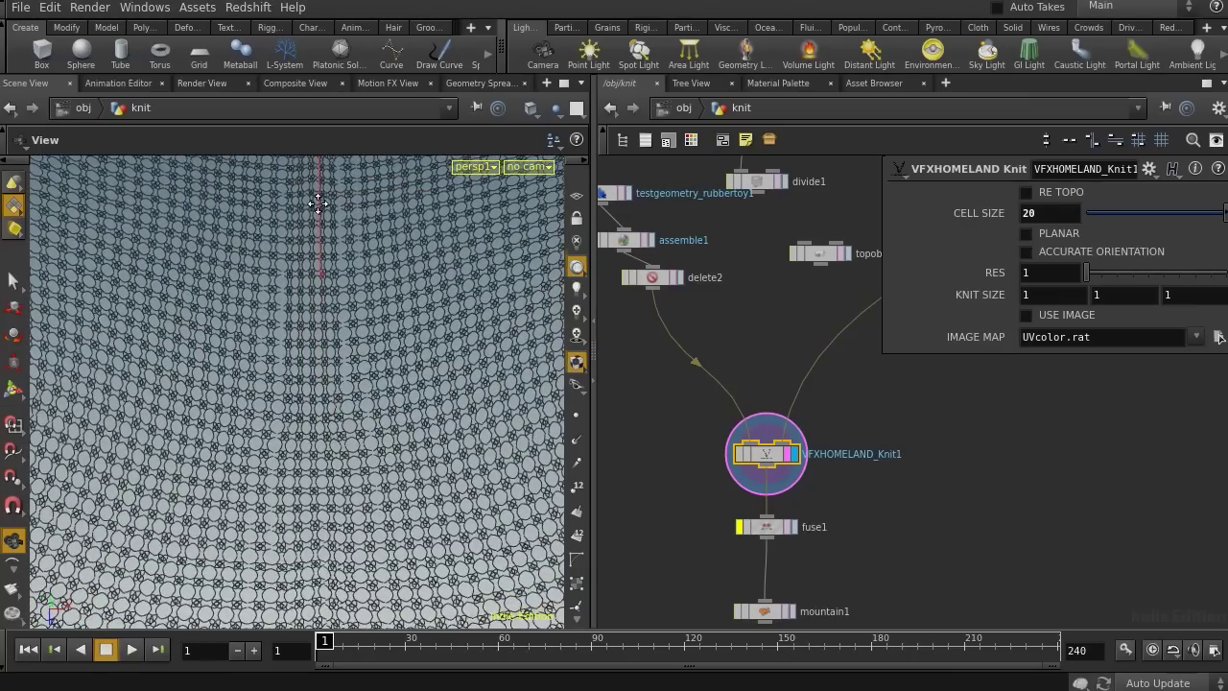
{"action": "middle_click_drag", "start_coordinate": [332, 537], "coordinate": [405, 427]}
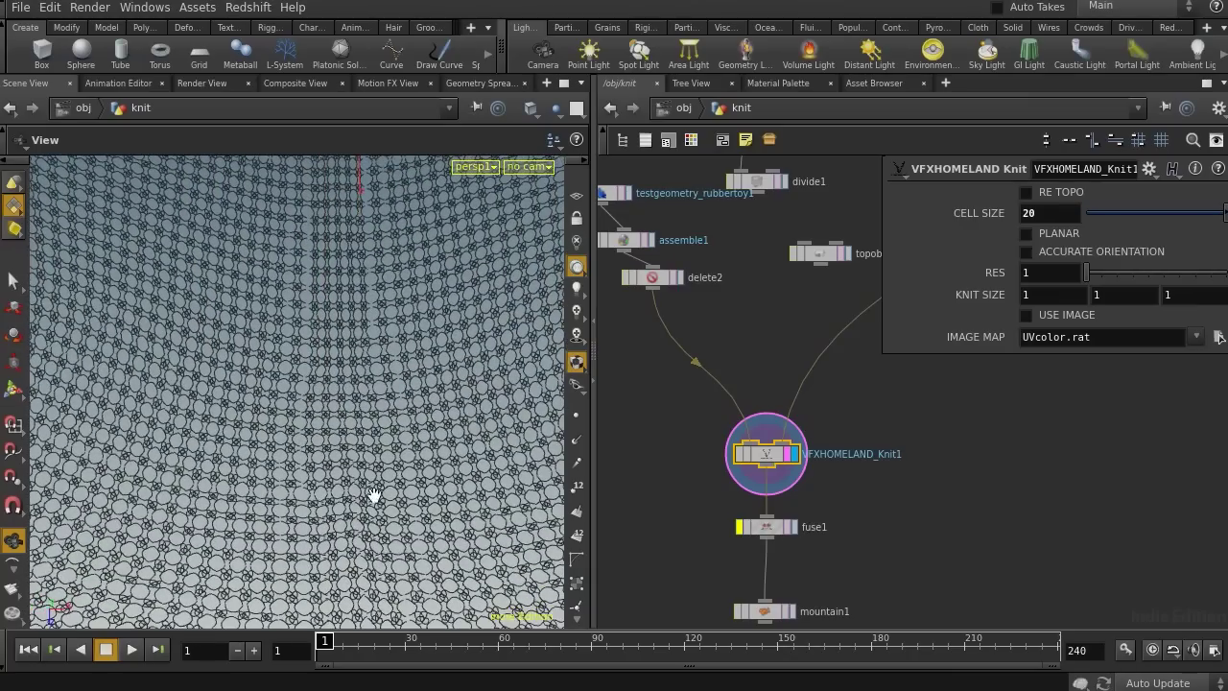
{"action": "middle_click_drag", "start_coordinate": [279, 488], "coordinate": [267, 416]}
{"action": "scroll", "coordinate": [265, 415], "scroll_direction": "down", "scroll_amount": 1}
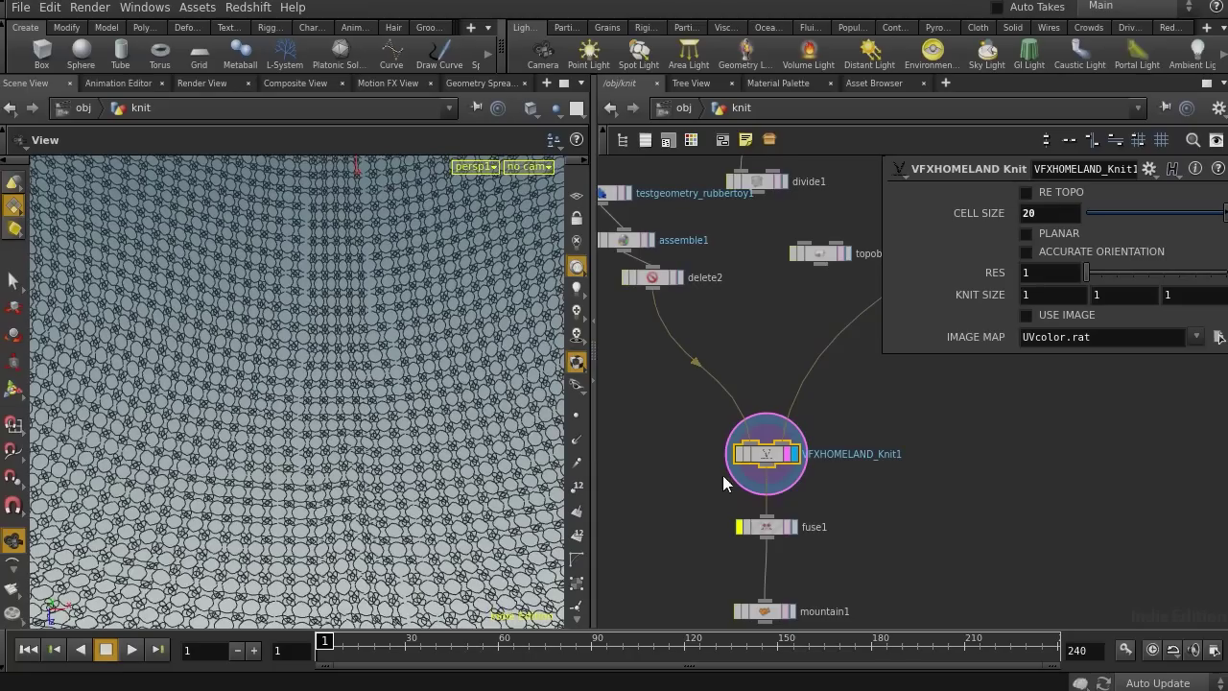
- Display the null1 node and examine its knit cell curves framed in the viewport
{"action": "middle_click_drag", "start_coordinate": [878, 423], "coordinate": [658, 579]}
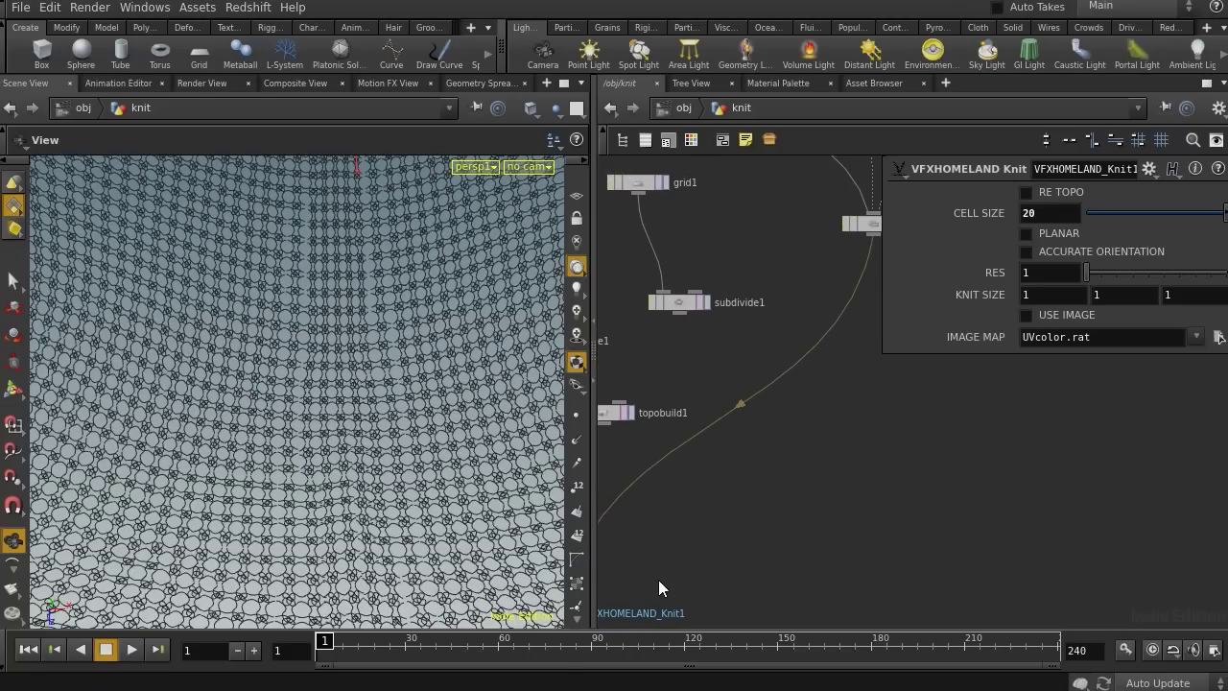
{"action": "middle_click_drag", "start_coordinate": [710, 499], "coordinate": [930, 542]}
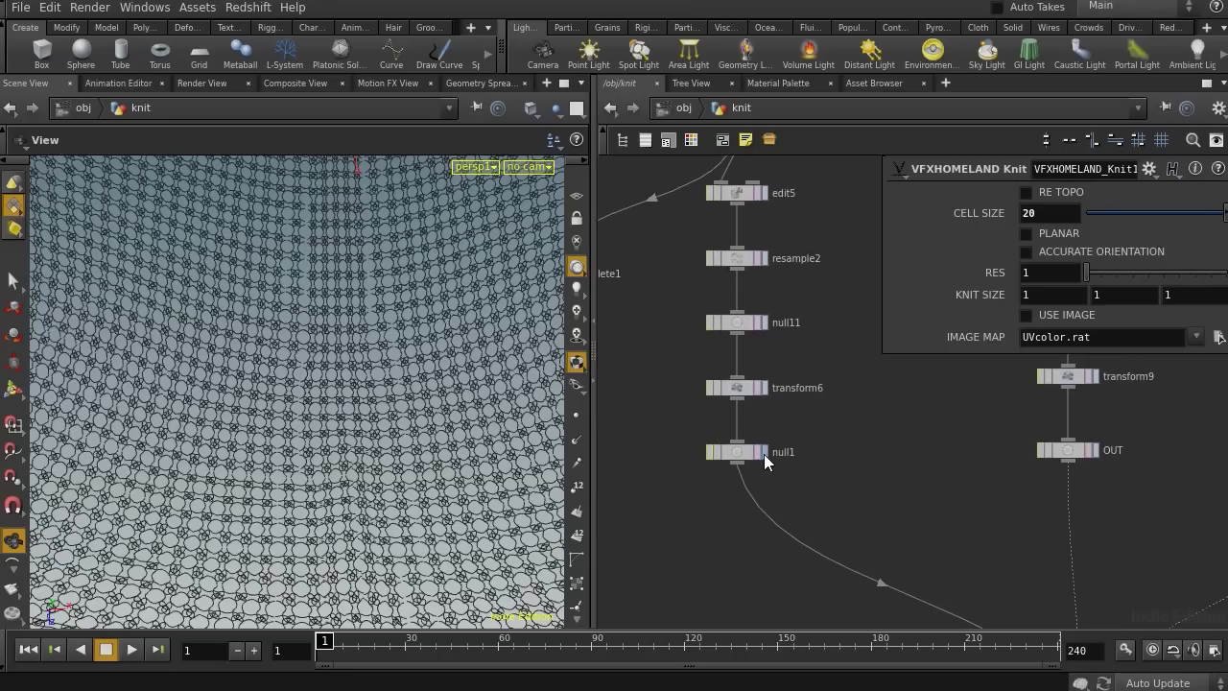
{"action": "left_click", "coordinate": [764, 452]}
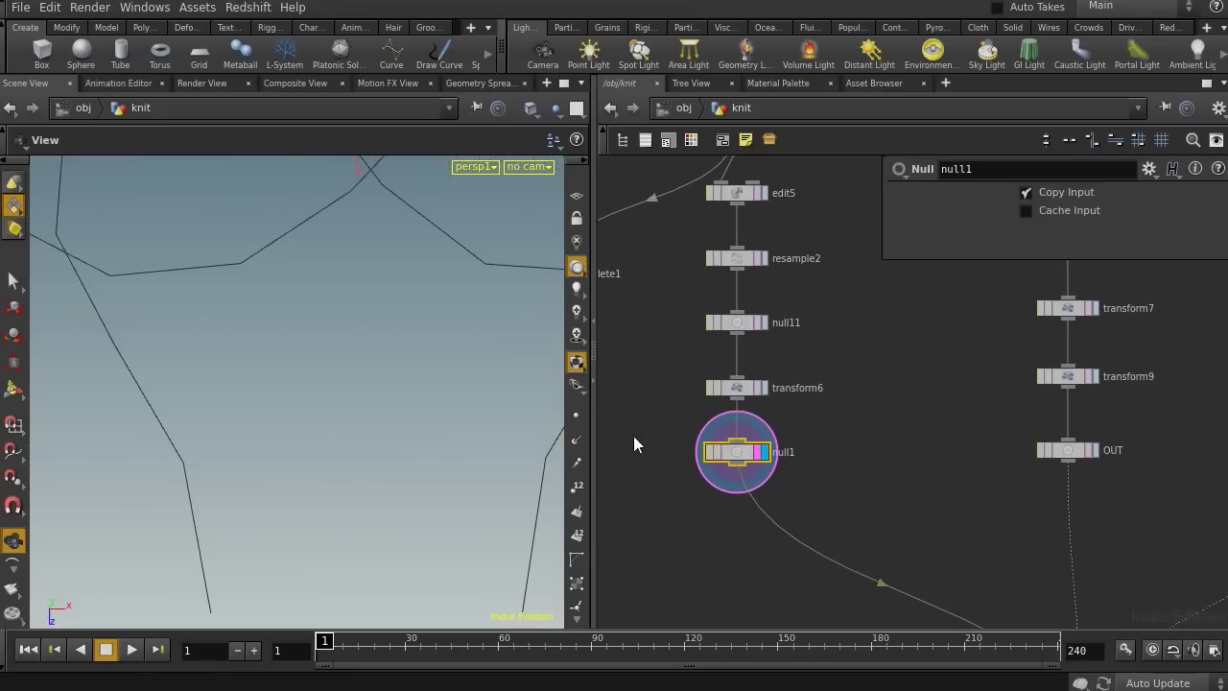
{"action": "key", "text": "h"}
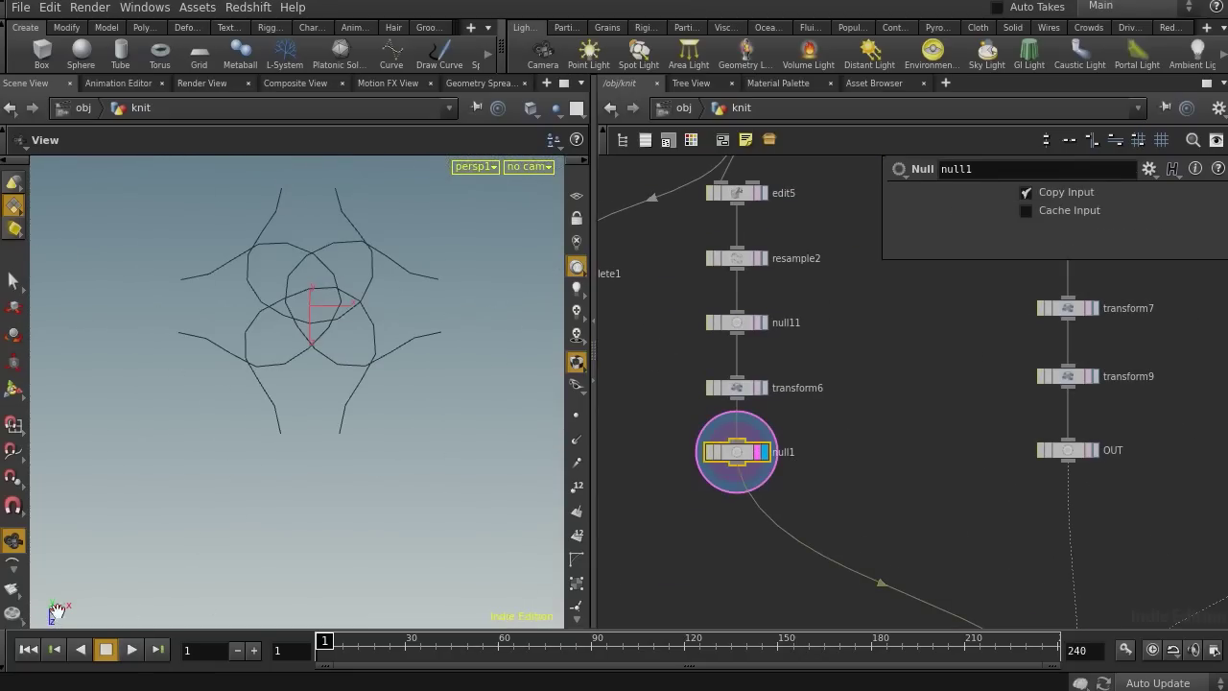
{"action": "scroll", "coordinate": [284, 384], "scroll_direction": "up", "scroll_amount": 1}
{"action": "scroll", "coordinate": [398, 386], "scroll_direction": "up", "scroll_amount": 1}
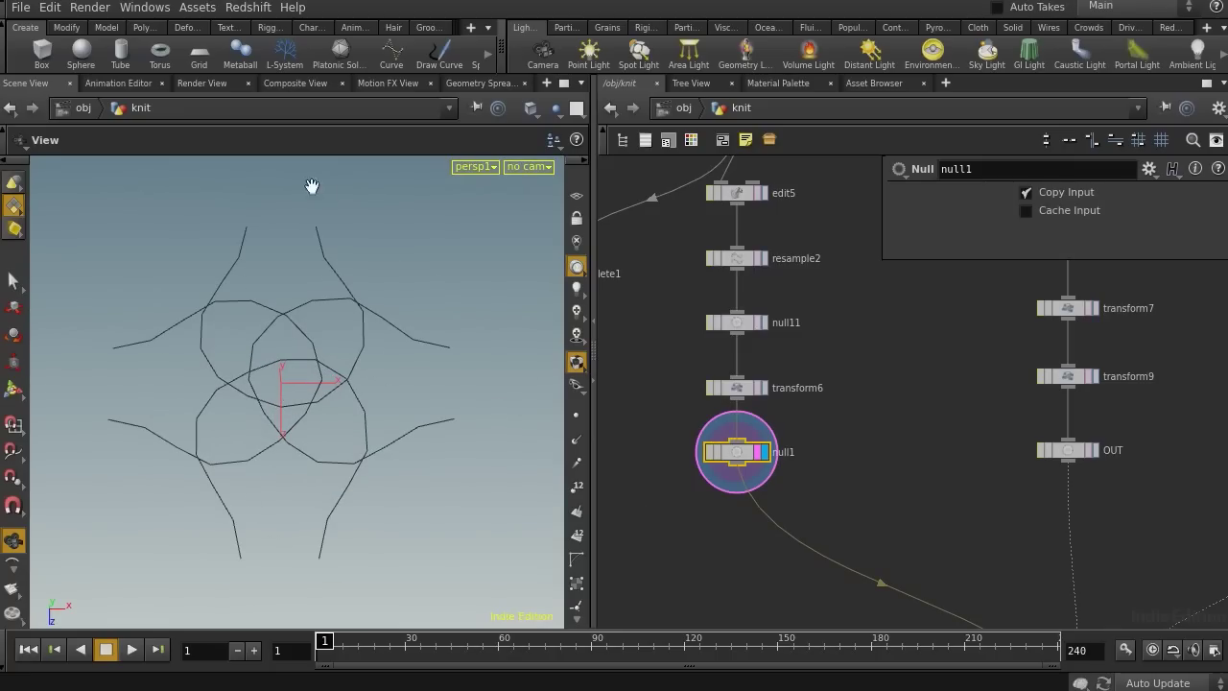
- Display the OUT node below transform9 and view its loop-shaped cell curve up close
{"action": "middle_click_drag", "start_coordinate": [977, 468], "coordinate": [876, 443]}
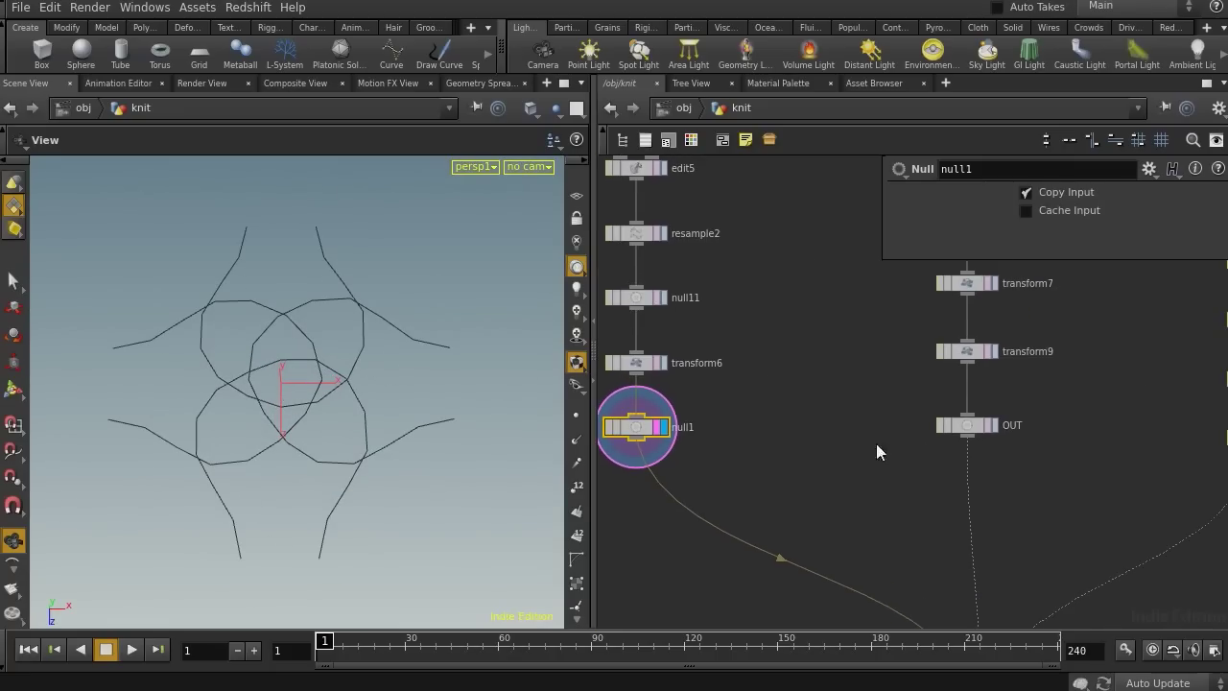
{"action": "left_click", "coordinate": [989, 426]}
{"action": "left_click", "coordinate": [995, 426]}
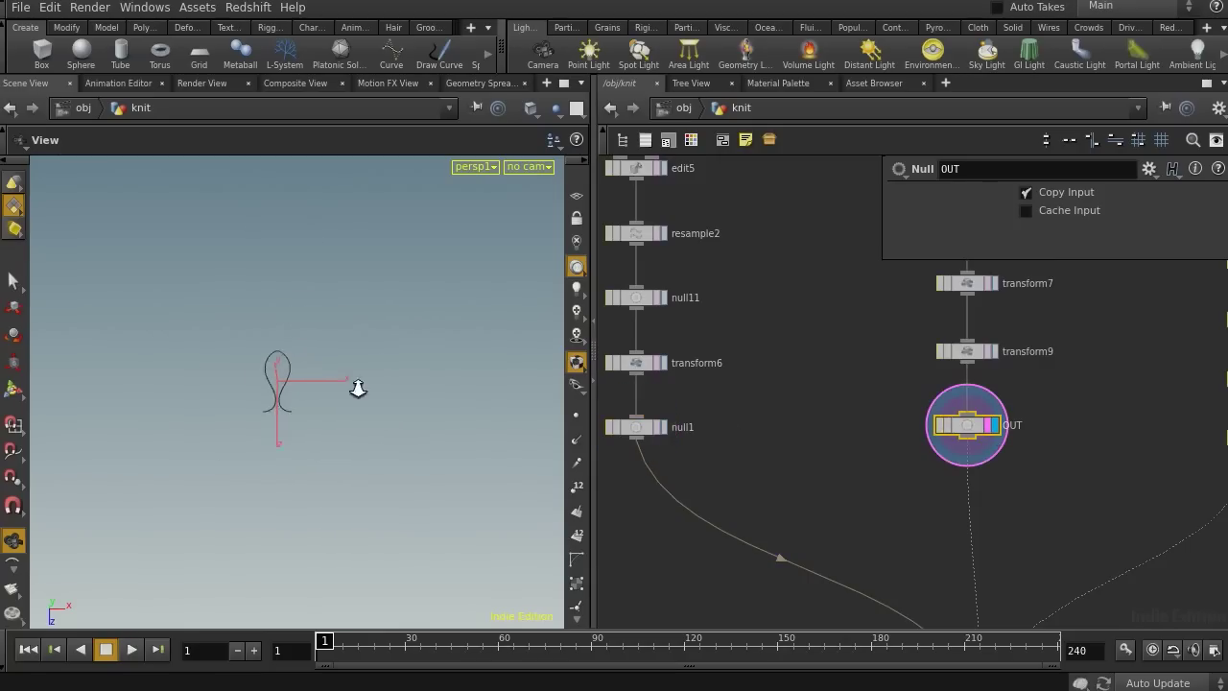
{"action": "scroll", "coordinate": [358, 387], "scroll_direction": "up", "scroll_amount": 3}
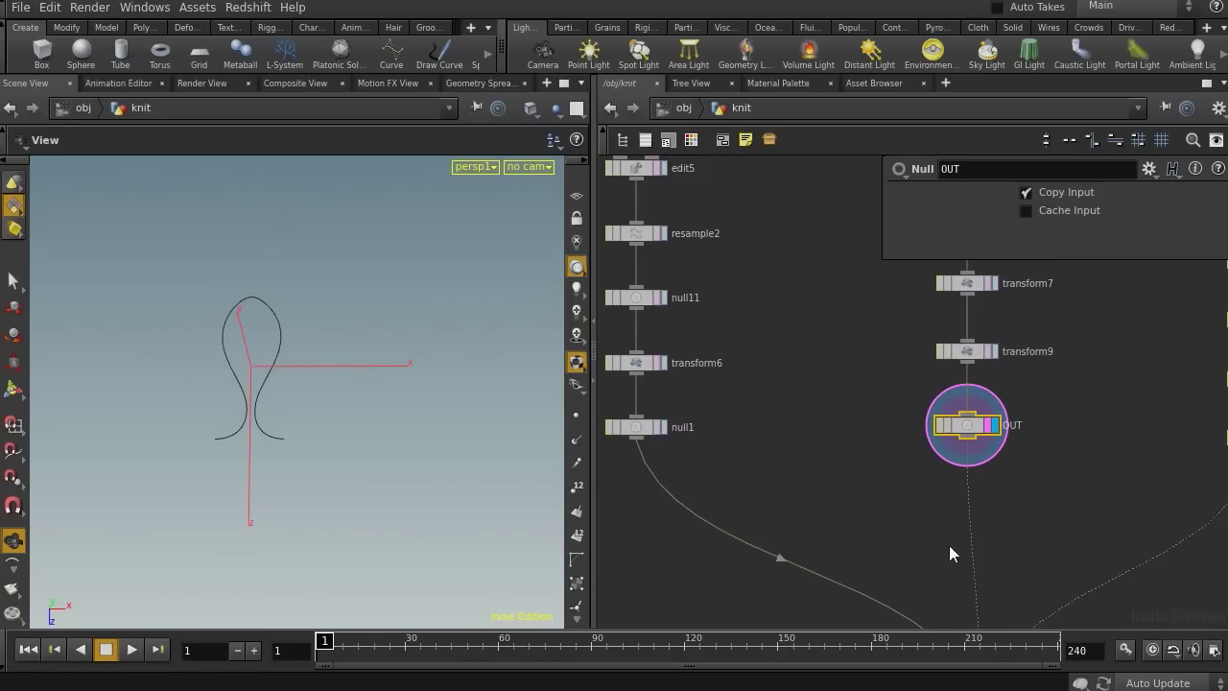
- Set Select Input on the knit_cells switch to 1
{"action": "middle_click_drag", "start_coordinate": [948, 545], "coordinate": [913, 189]}
{"action": "middle_click_drag", "start_coordinate": [984, 442], "coordinate": [915, 436]}
{"action": "left_click", "coordinate": [878, 348]}
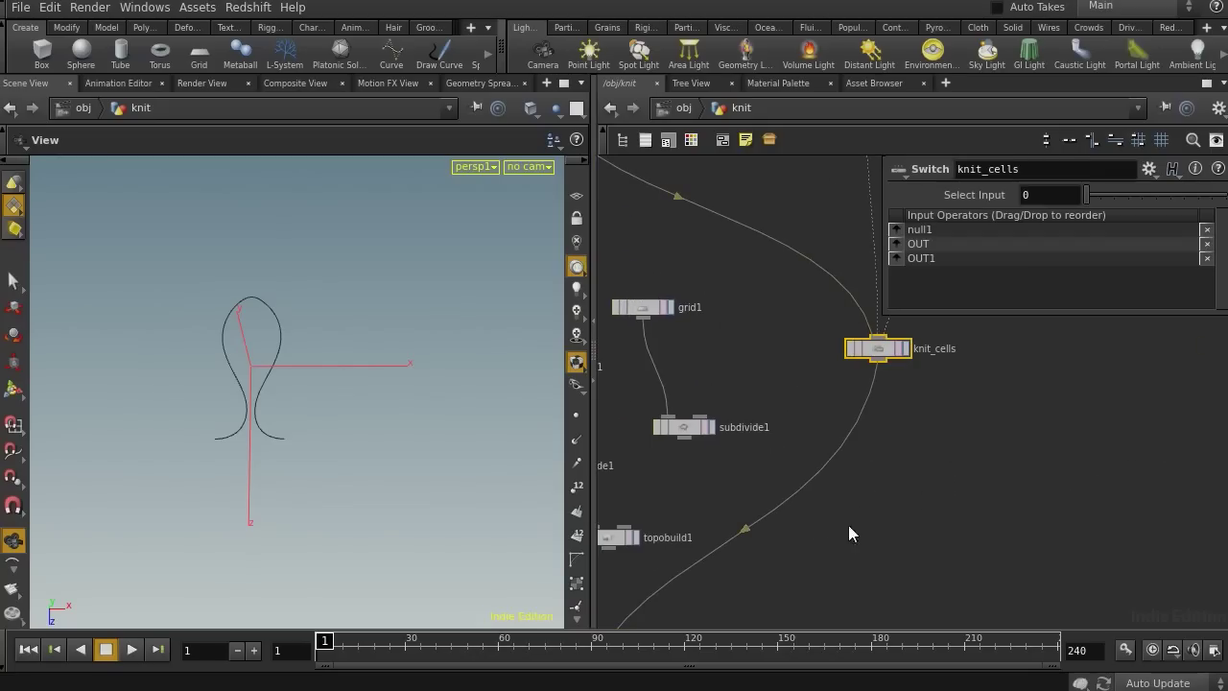
{"action": "left_click_drag", "start_coordinate": [1085, 195], "coordinate": [1100, 197]}
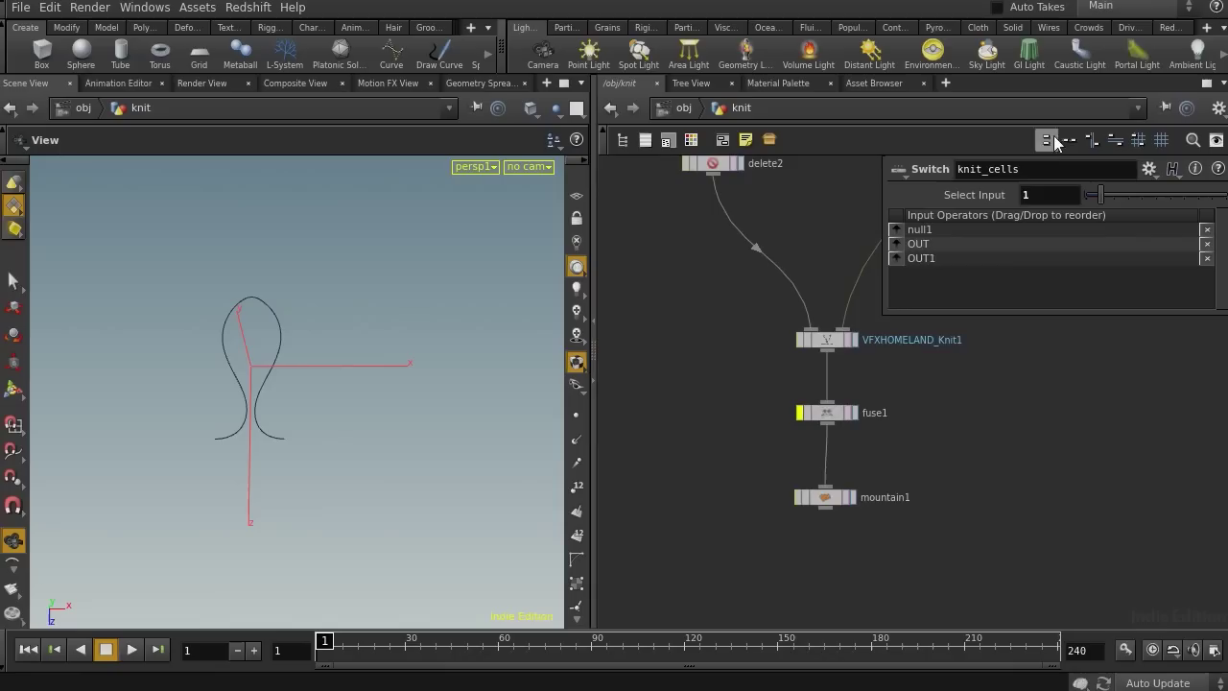
- Display VFXHOMELAND_Knit1 and examine the loop-shaped knit pattern on the rubber toy up close and from different angles
{"action": "left_click", "coordinate": [847, 344]}
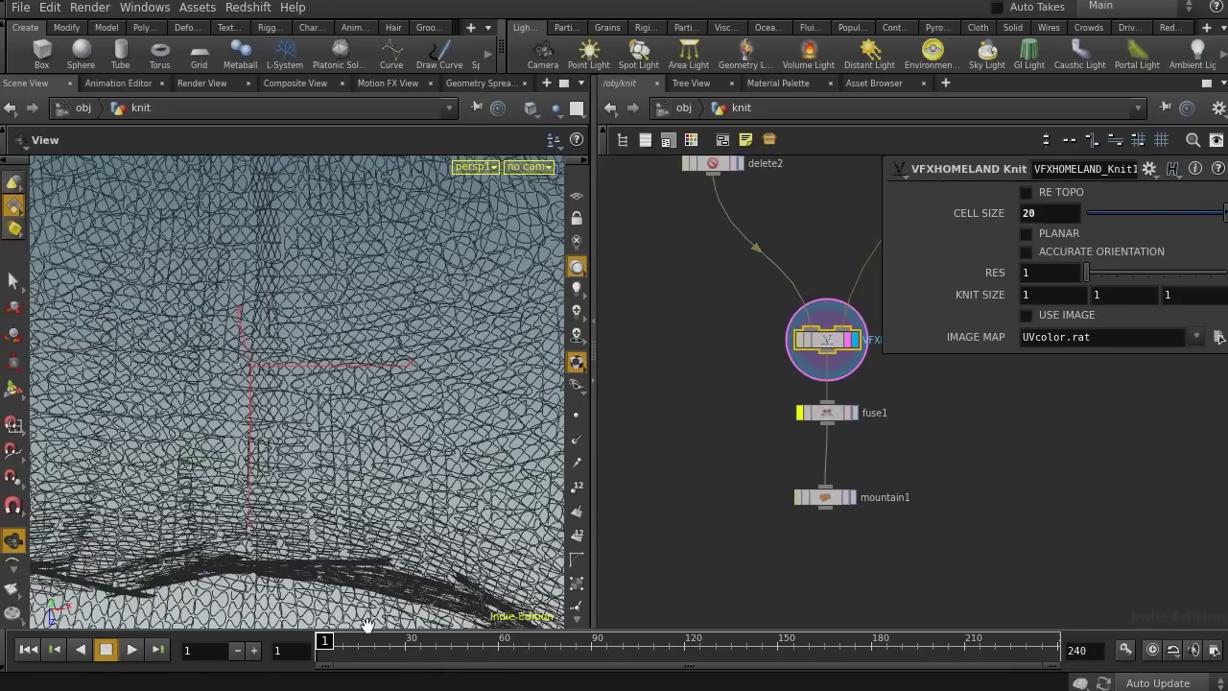
{"action": "right_click_drag", "start_coordinate": [186, 460], "coordinate": [474, 468]}
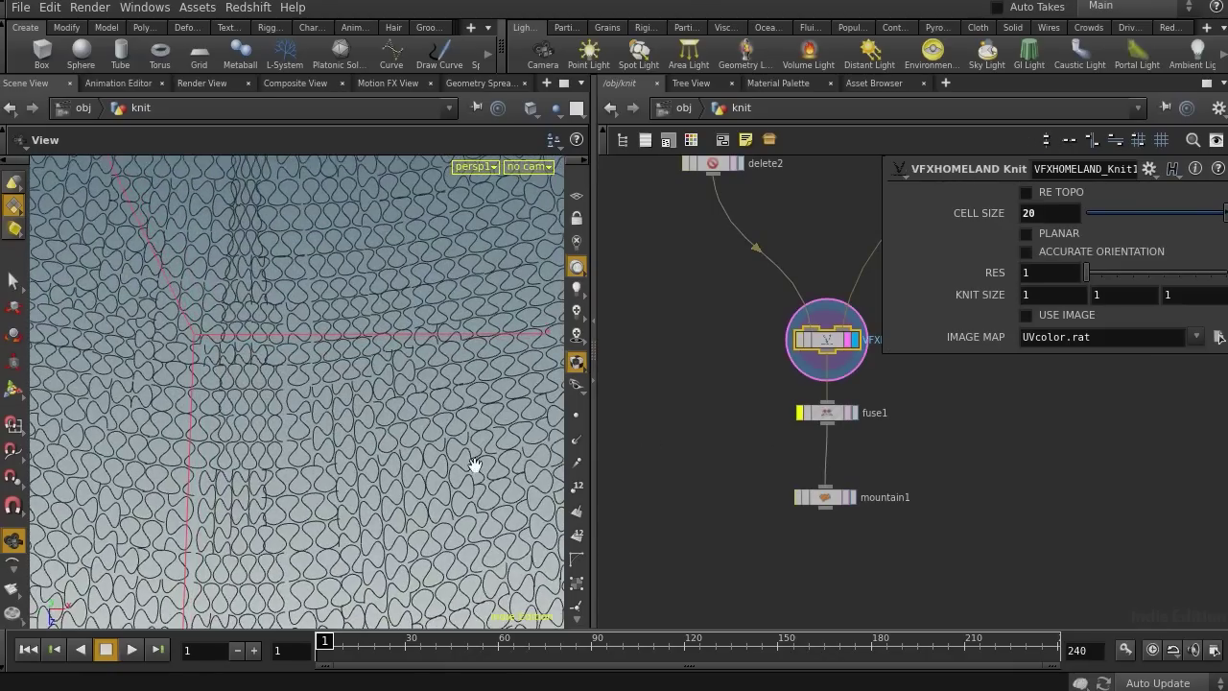
{"action": "middle_click_drag", "start_coordinate": [265, 391], "coordinate": [365, 243]}
{"action": "right_click_drag", "start_coordinate": [345, 350], "coordinate": [203, 360]}
{"action": "middle_click_drag", "start_coordinate": [203, 360], "coordinate": [55, 288]}
{"action": "middle_click_drag", "start_coordinate": [272, 389], "coordinate": [453, 331]}
{"action": "left_click_drag", "start_coordinate": [460, 347], "coordinate": [456, 397]}
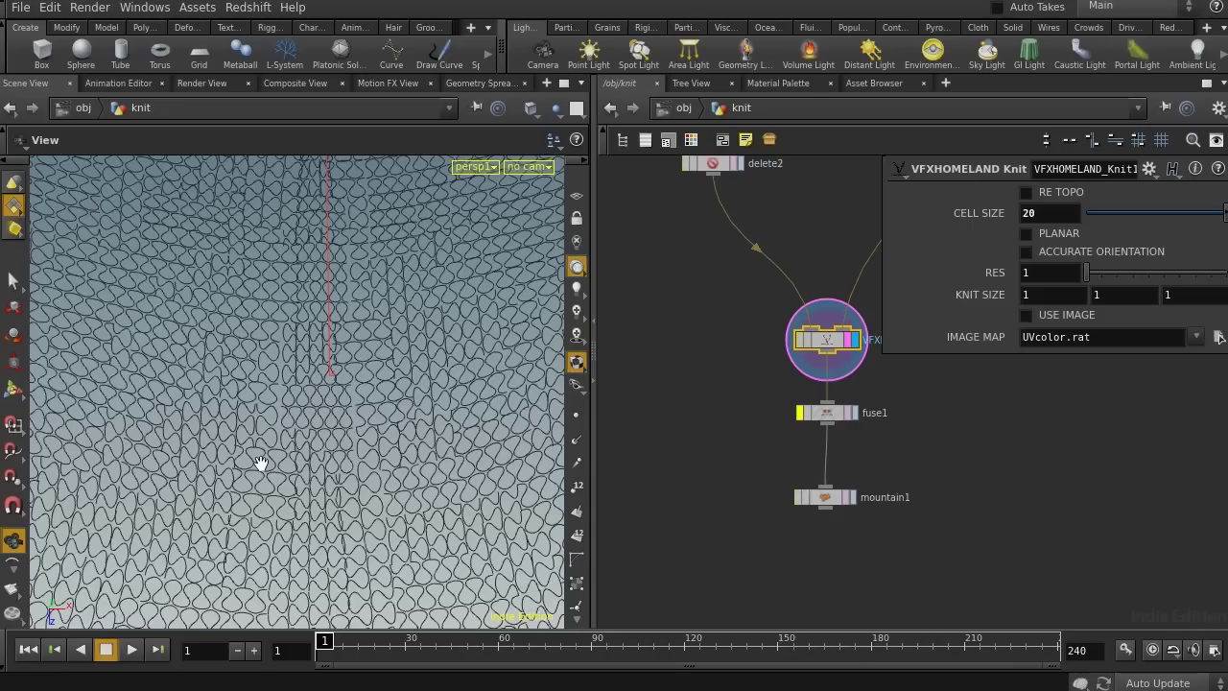
{"action": "left_click_drag", "start_coordinate": [188, 511], "coordinate": [395, 408]}
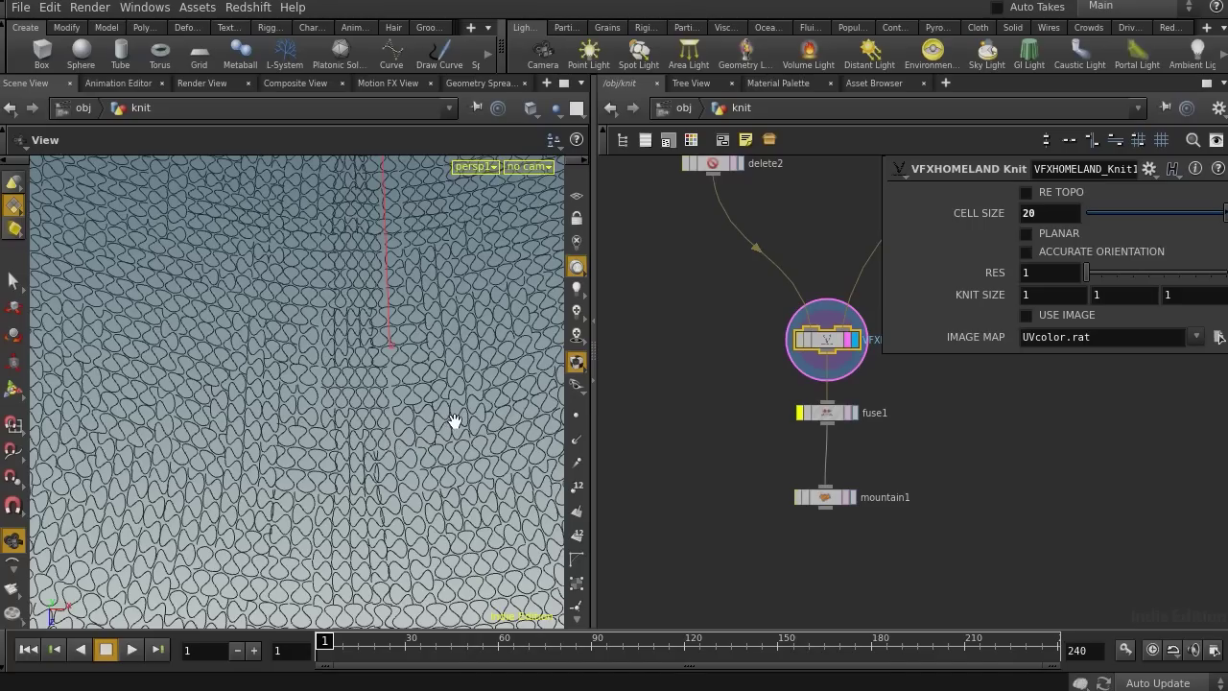
- Turn on ACCURATE ORIENTATION for VFXHOMELAND_Knit1 and inspect the knit cells across the rubber toy's surface
{"action": "left_click", "coordinate": [1087, 248]}
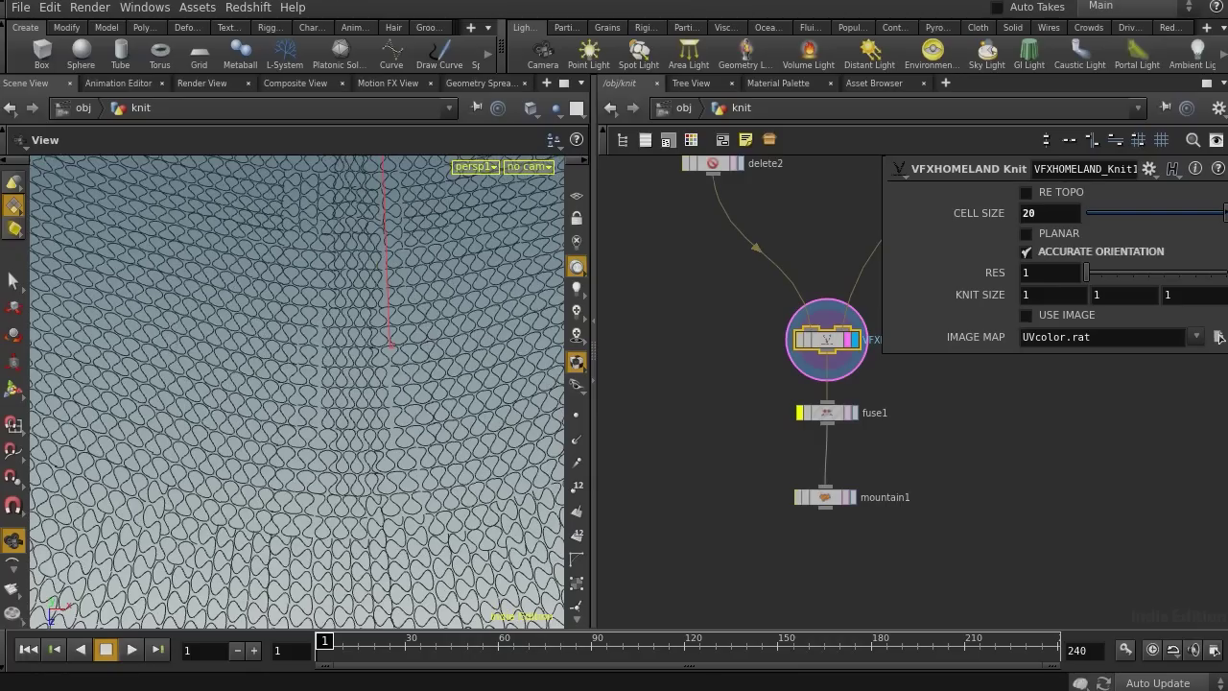
{"action": "right_click_drag", "start_coordinate": [343, 376], "coordinate": [79, 394]}
{"action": "left_click_drag", "start_coordinate": [355, 467], "coordinate": [301, 447], "text": "alt"}
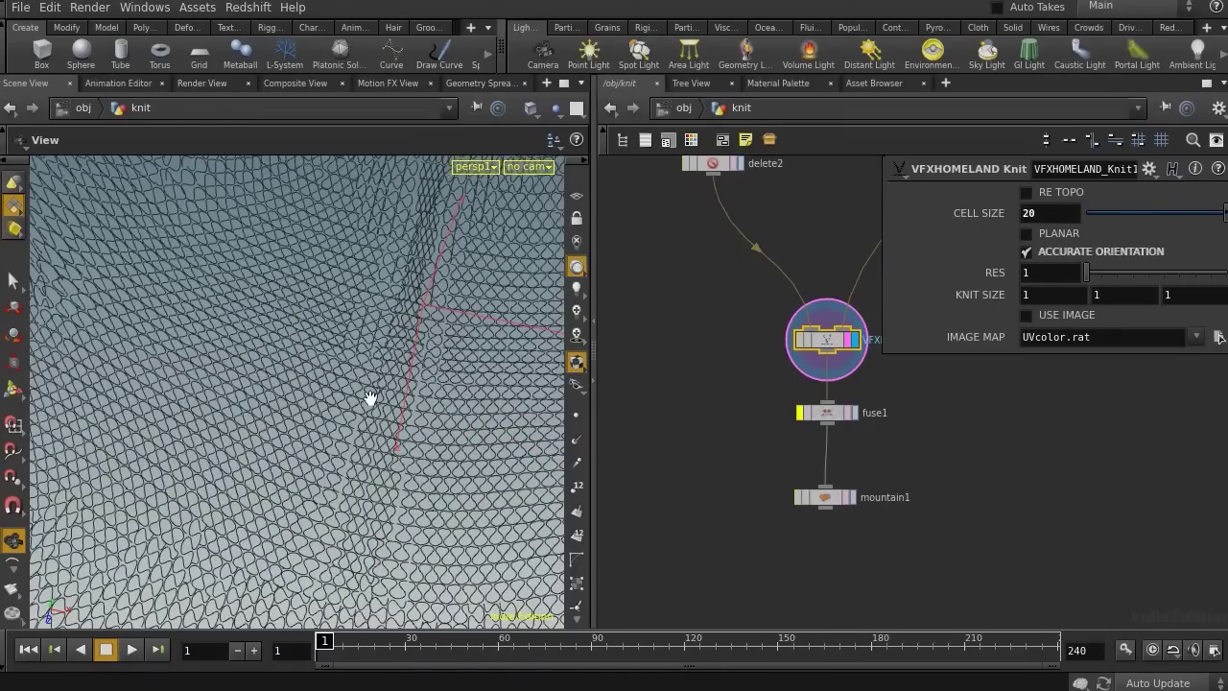
{"action": "right_click_drag", "start_coordinate": [423, 366], "coordinate": [191, 355]}
{"action": "left_click_drag", "start_coordinate": [278, 307], "coordinate": [345, 359]}
{"action": "right_click_drag", "start_coordinate": [346, 359], "coordinate": [422, 397]}
{"action": "middle_click_drag", "start_coordinate": [422, 397], "coordinate": [310, 565]}
{"action": "left_click_drag", "start_coordinate": [310, 565], "coordinate": [251, 456]}
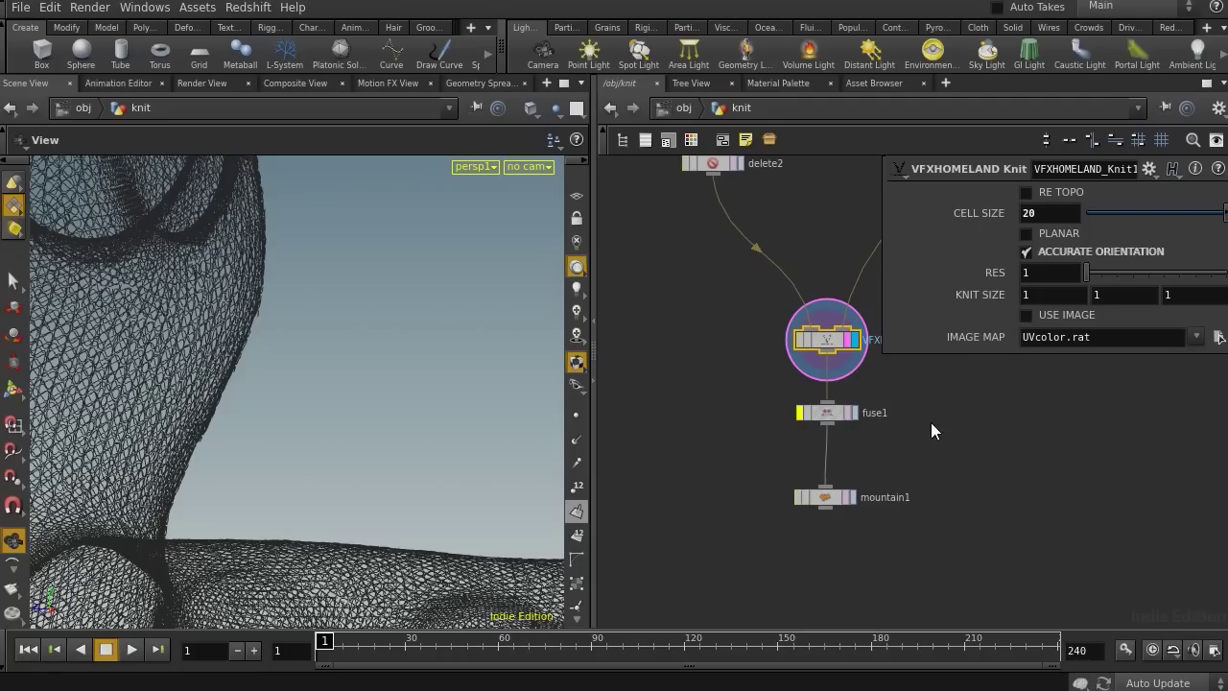
- Connect box1 to the first input of VFXHOMELAND_Knit1 and turn off ACCURATE ORIENTATION
{"action": "middle_click_drag", "start_coordinate": [930, 423], "coordinate": [889, 614]}
{"action": "middle_click_drag", "start_coordinate": [811, 397], "coordinate": [789, 448]}
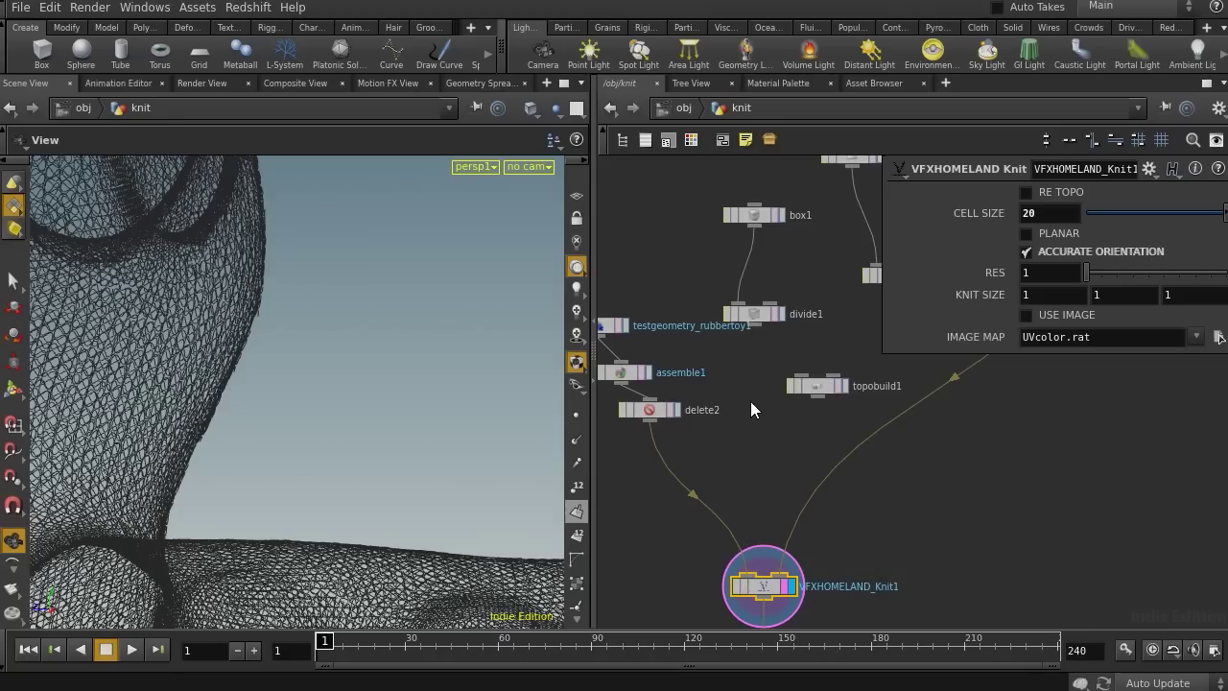
{"action": "left_click_drag", "start_coordinate": [755, 228], "coordinate": [751, 575]}
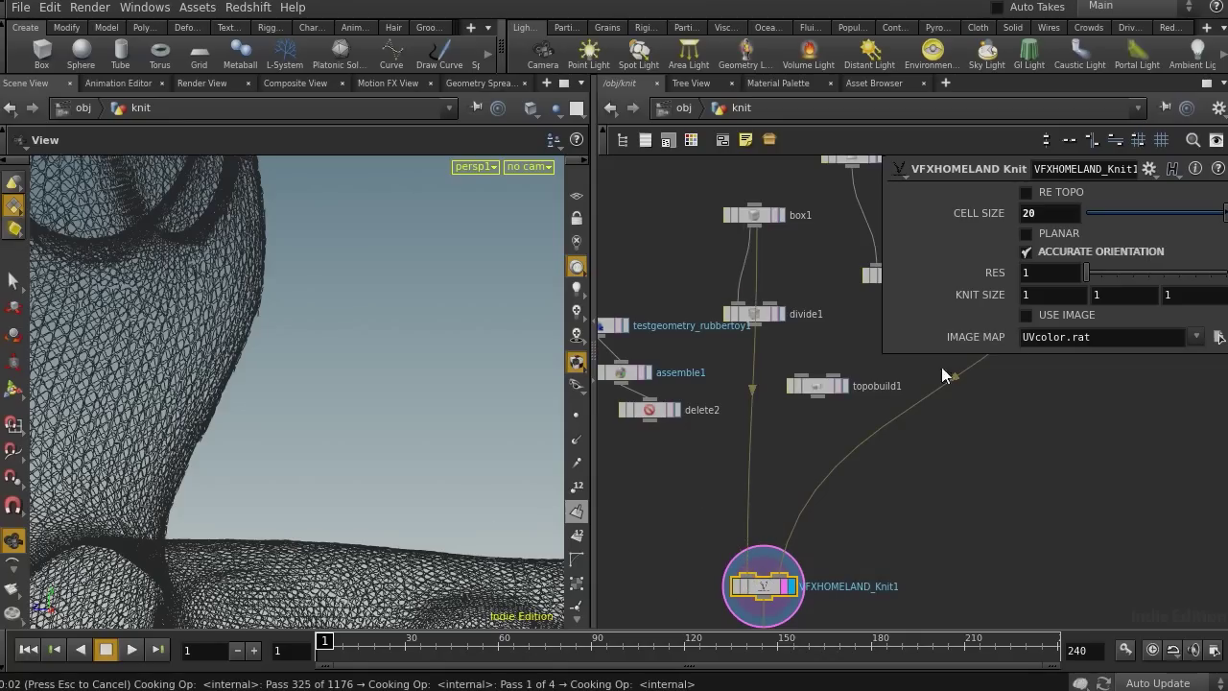
{"action": "left_click", "coordinate": [1072, 246]}
{"action": "middle_click_drag", "start_coordinate": [859, 595], "coordinate": [881, 513]}
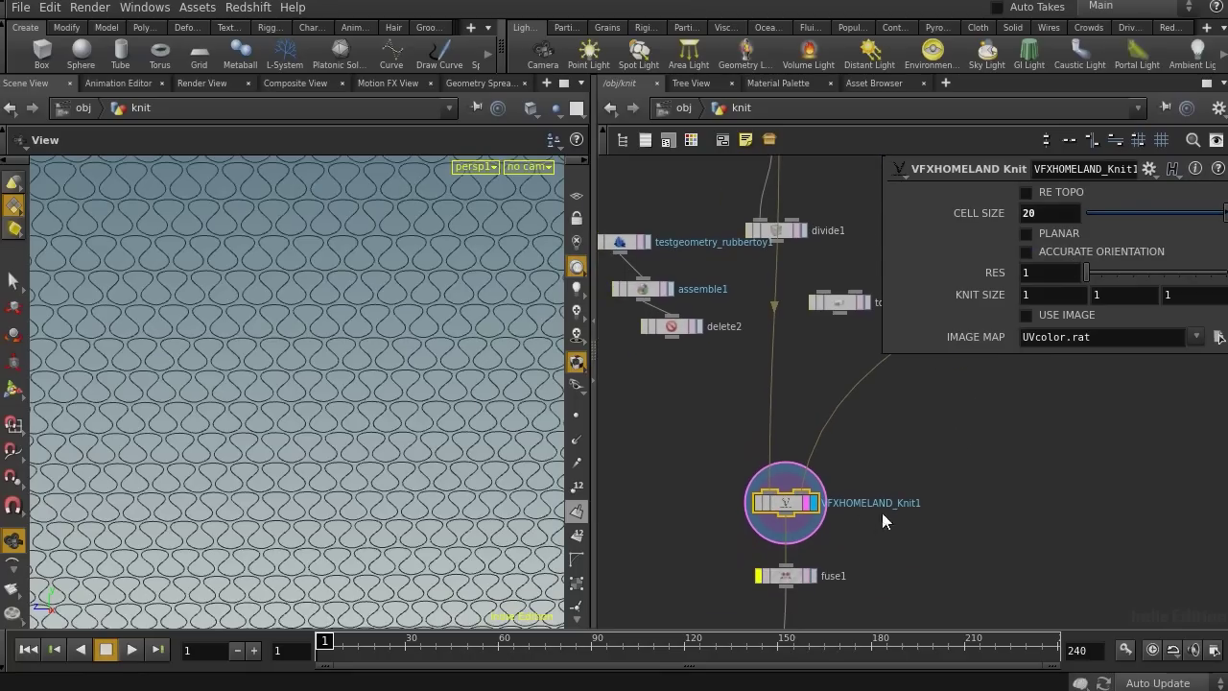
- Set Select Input on the knit_cells switch to 0 to use the null1 cell on the box
{"action": "middle_click_drag", "start_coordinate": [892, 404], "coordinate": [637, 560]}
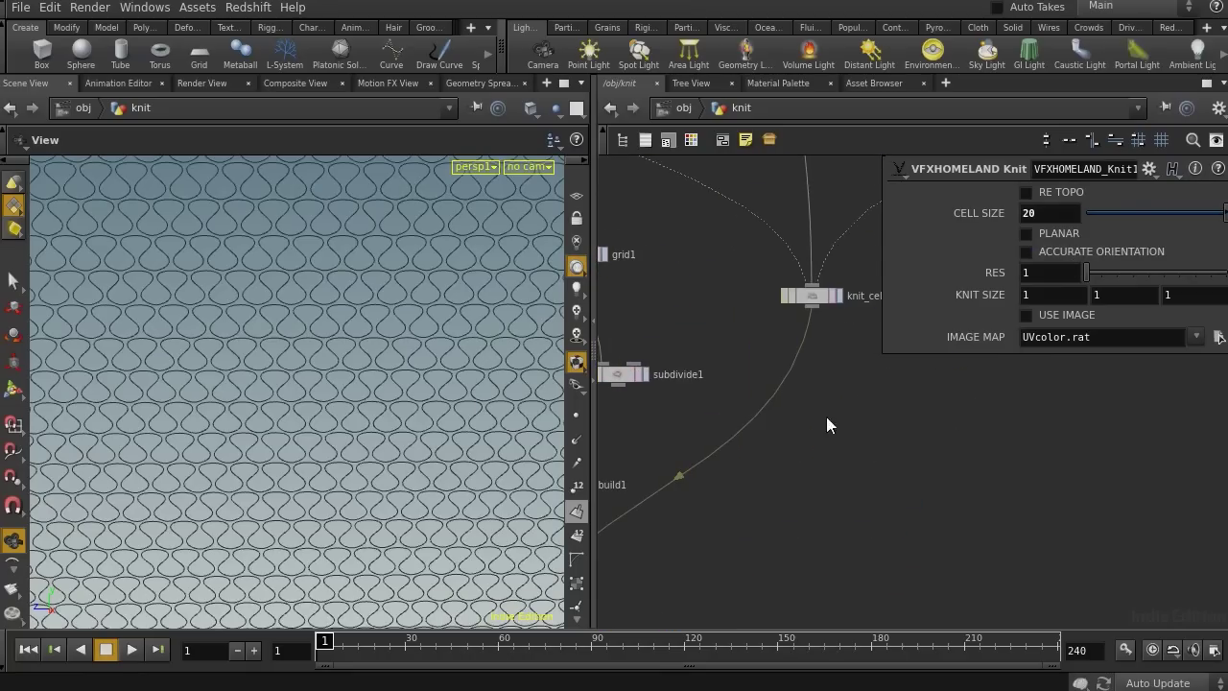
{"action": "left_click", "coordinate": [808, 295]}
{"action": "scroll", "coordinate": [257, 418], "scroll_direction": "down", "scroll_amount": 3}
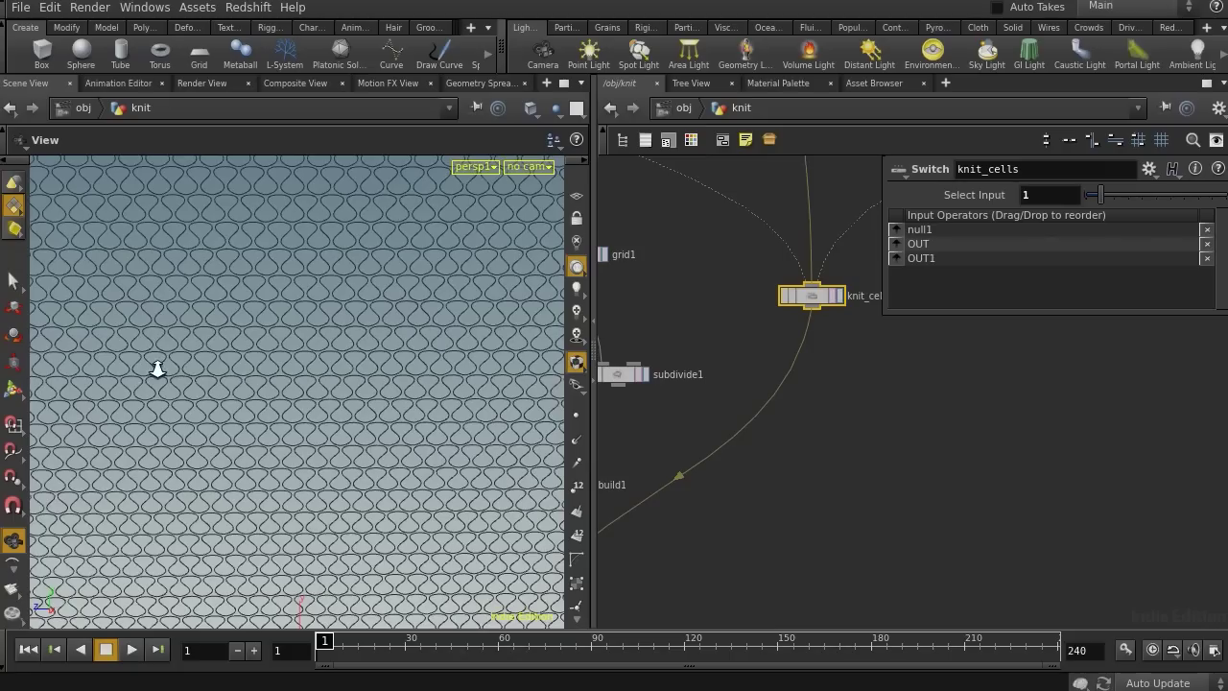
{"action": "left_click", "coordinate": [1094, 197]}
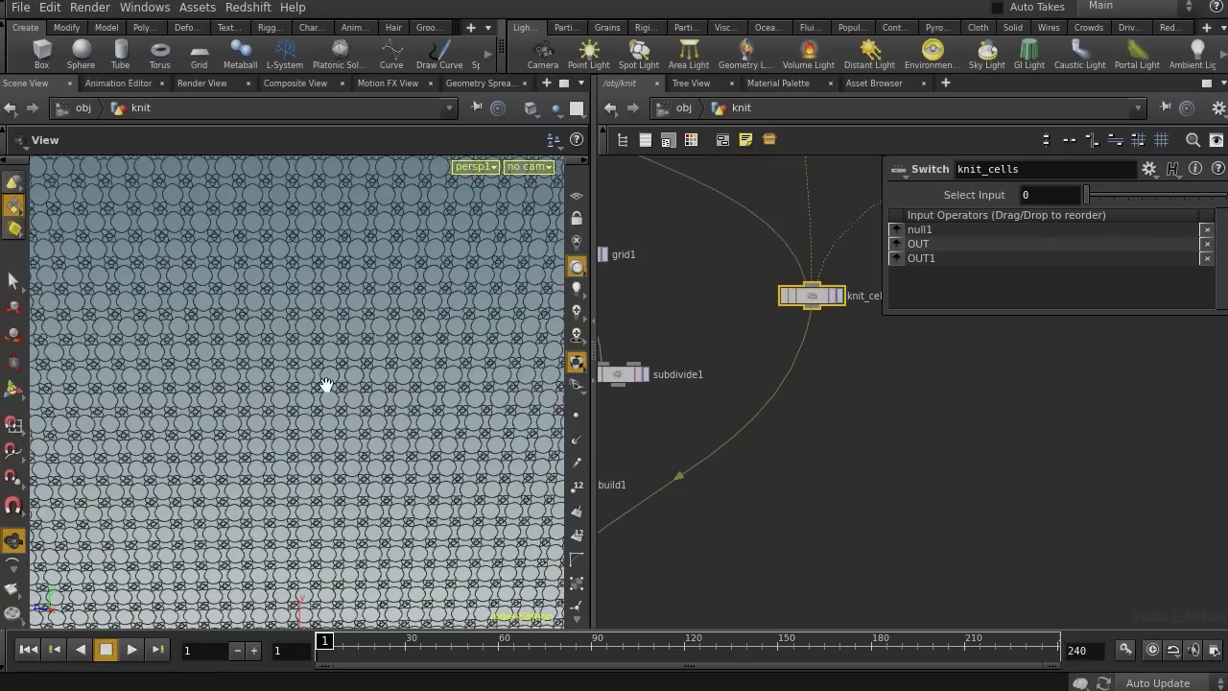
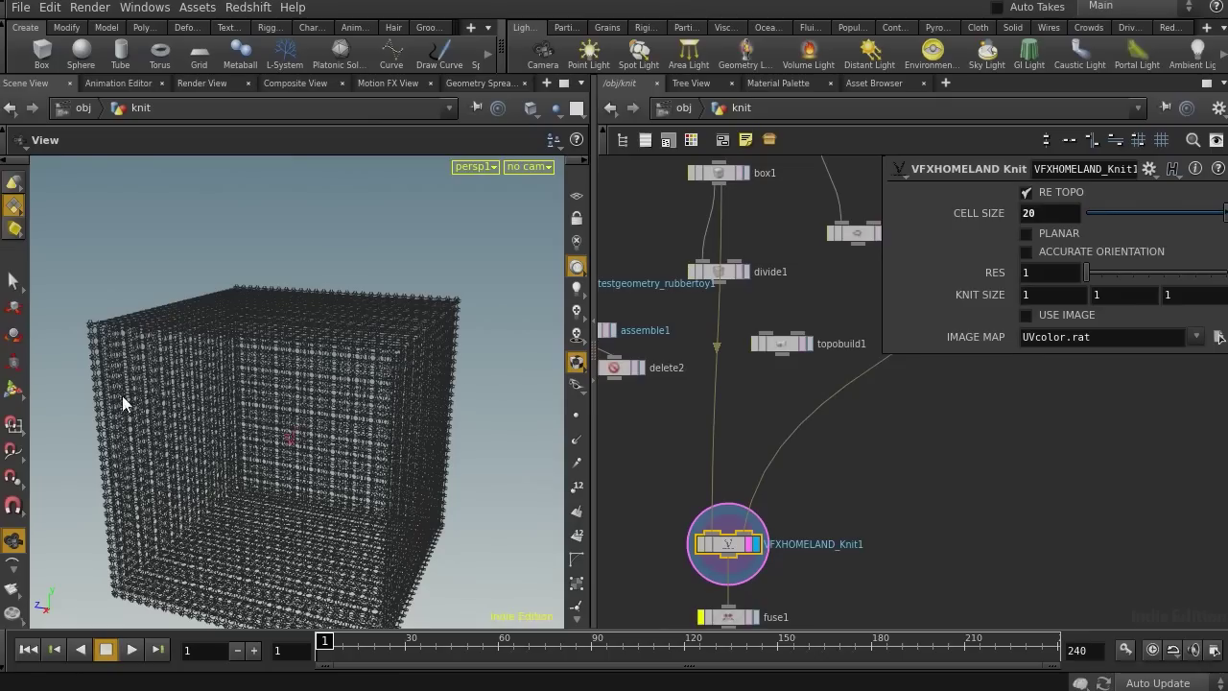
{"action": "middle_click_drag", "start_coordinate": [834, 540], "coordinate": [796, 382]}
{"action": "key", "text": "Tab"}
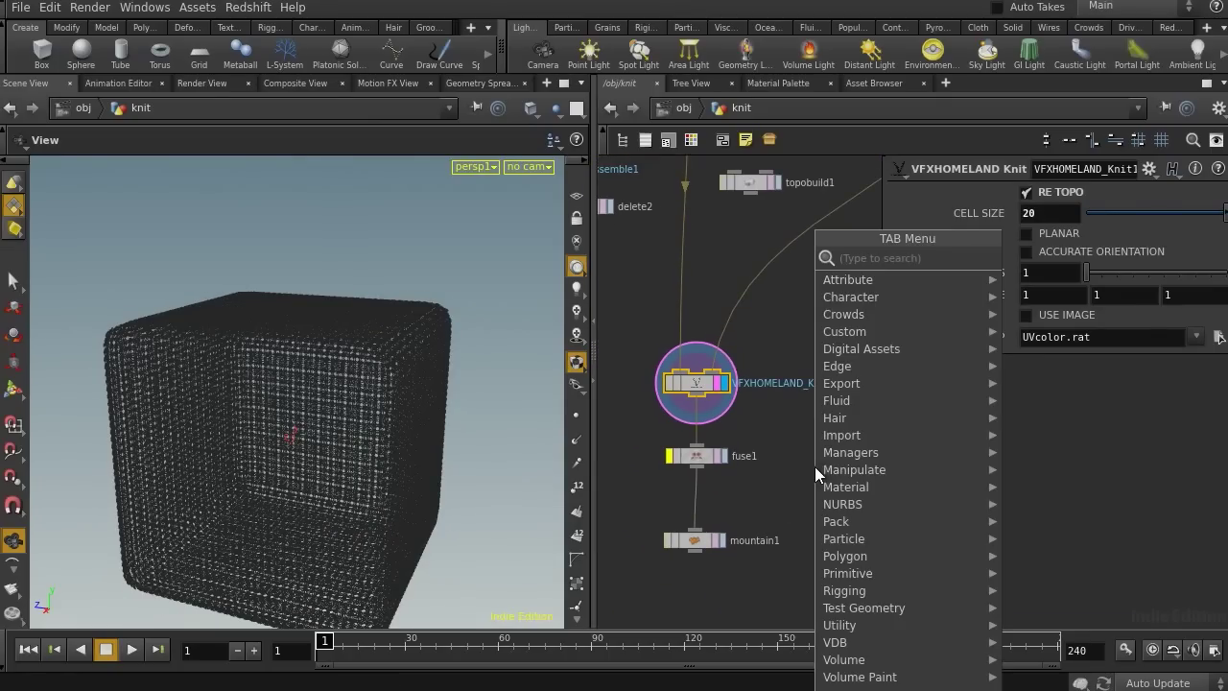
{"action": "type", "text": "re"}
{"action": "key", "text": "Escape"}
{"action": "key", "text": "Tab"}
{"action": "type", "text": "wire"}
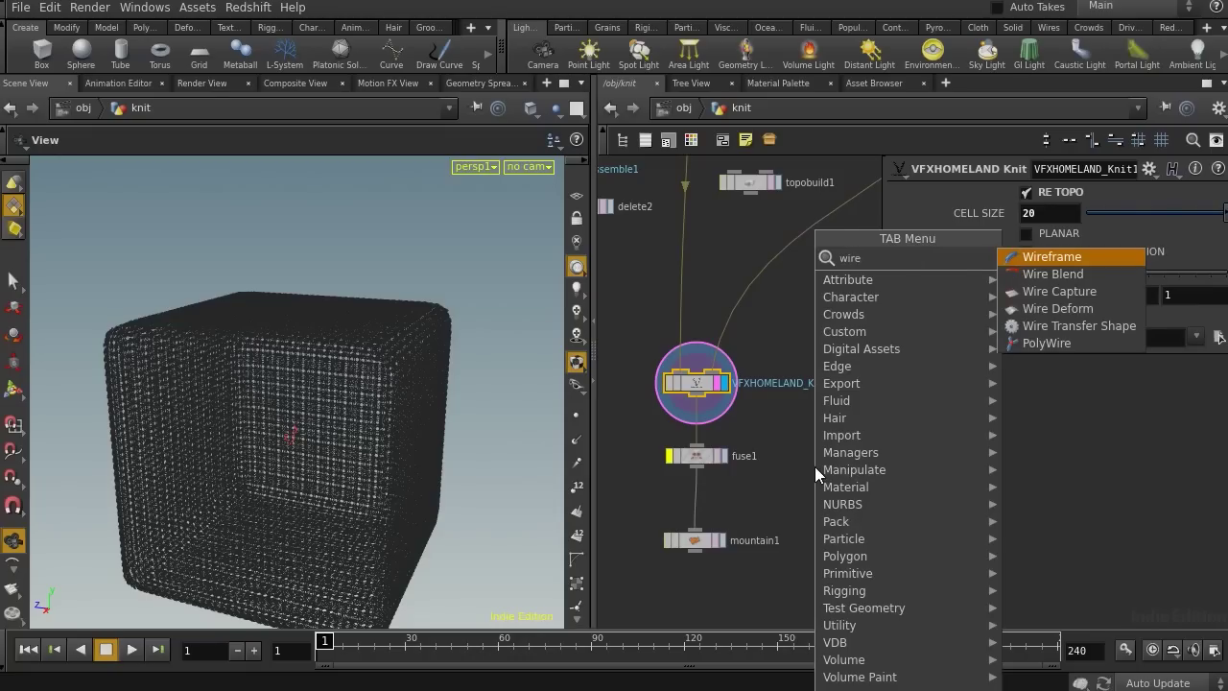
{"action": "key", "text": "Return"}
{"action": "key", "text": "Escape"}
- Add a PolyWire node to the network beside fuse1
{"action": "key", "text": "Tab"}
{"action": "type", "text": "polywir"}
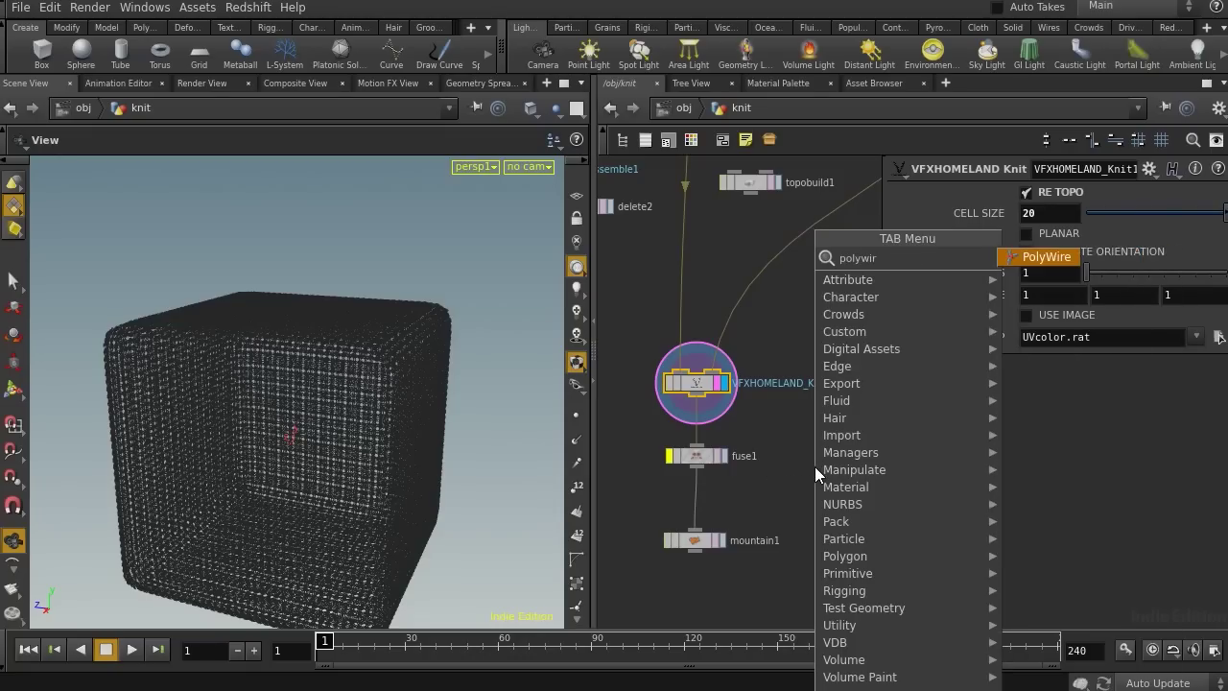
{"action": "key", "text": "Return"}
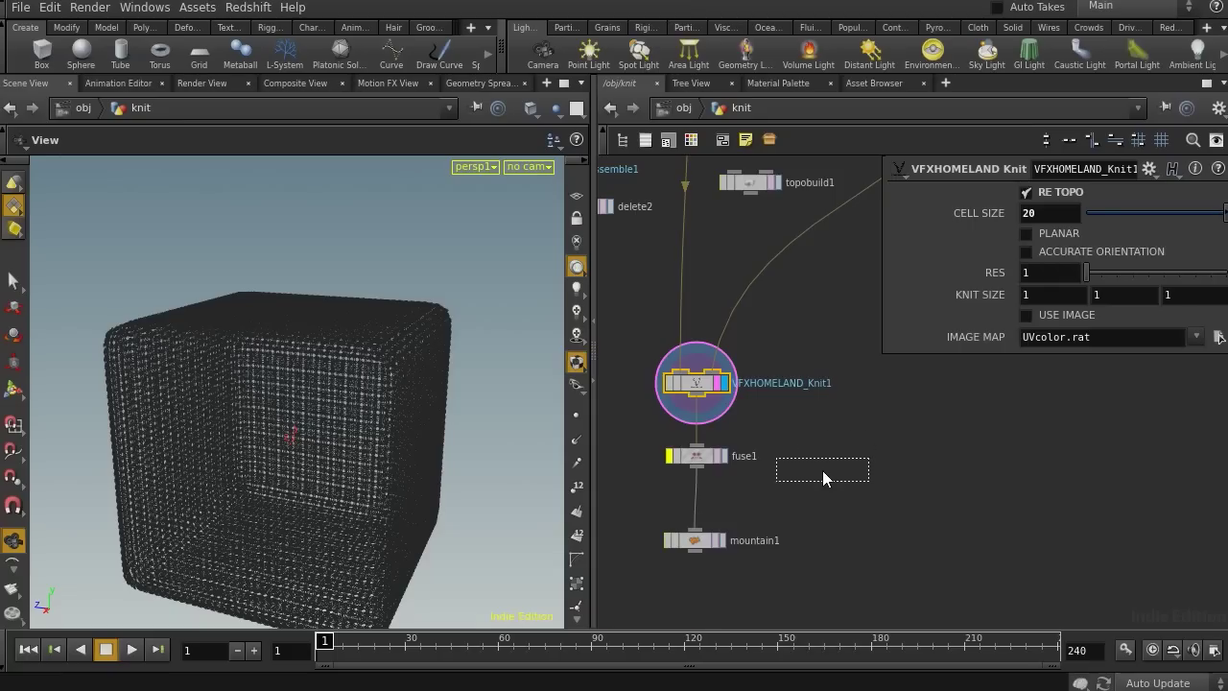
{"action": "left_click", "coordinate": [822, 477]}
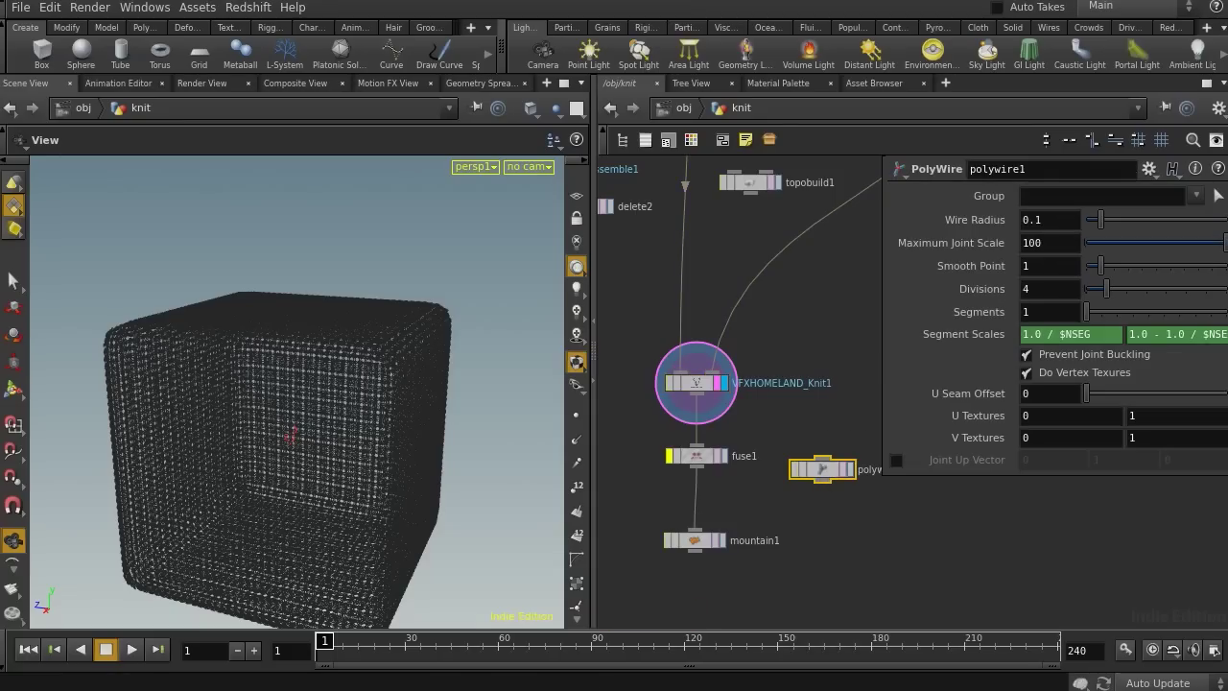
- Turn off Prevent Joint Buckling on polywire1 and display it with VFXHOMELAND_Knit1 as its input
{"action": "left_click", "coordinate": [1026, 355]}
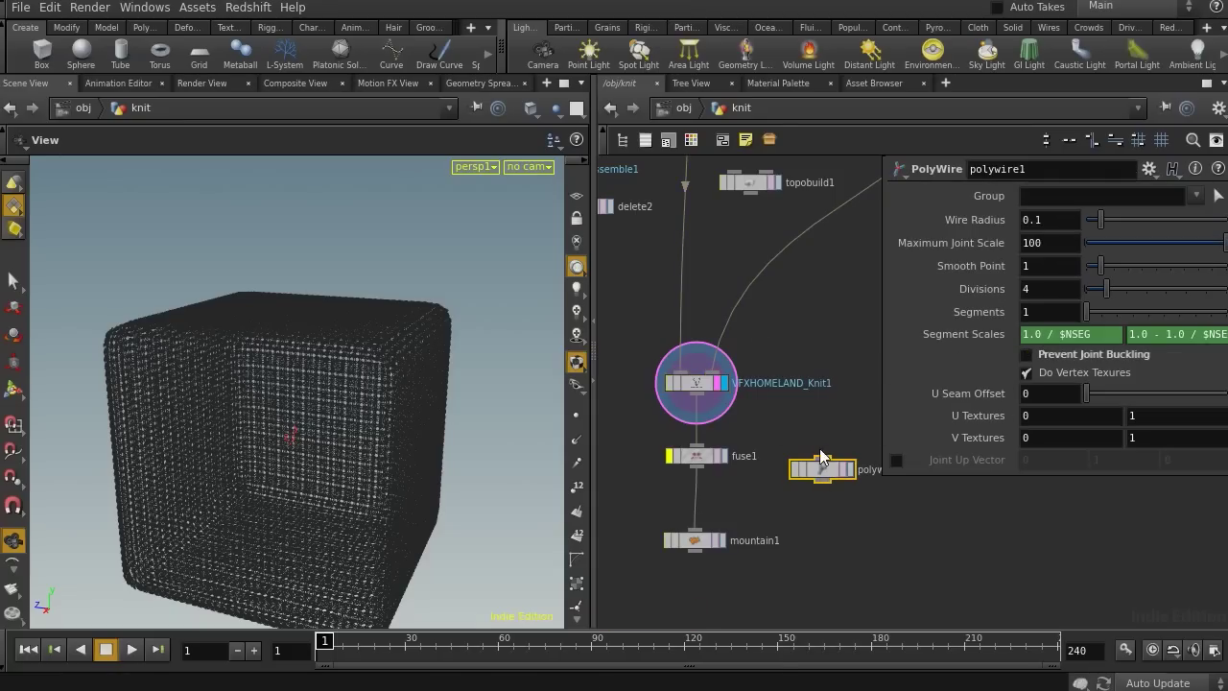
{"action": "left_click_drag", "start_coordinate": [699, 395], "coordinate": [822, 460]}
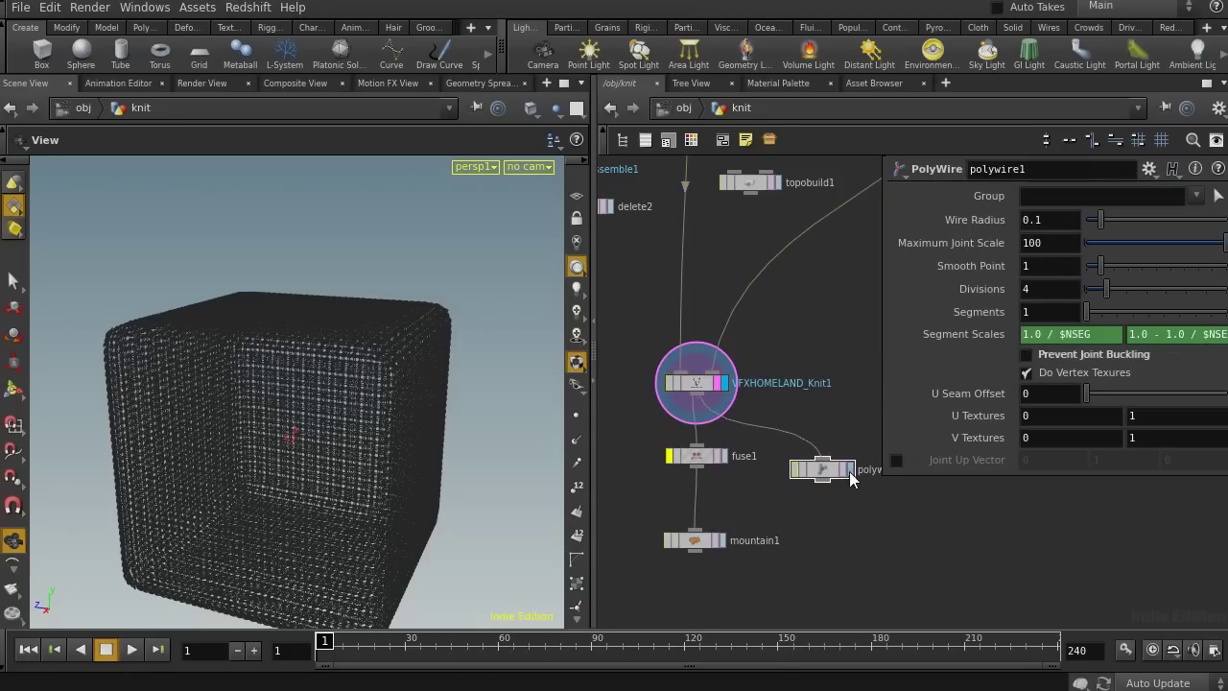
{"action": "left_click", "coordinate": [848, 471]}
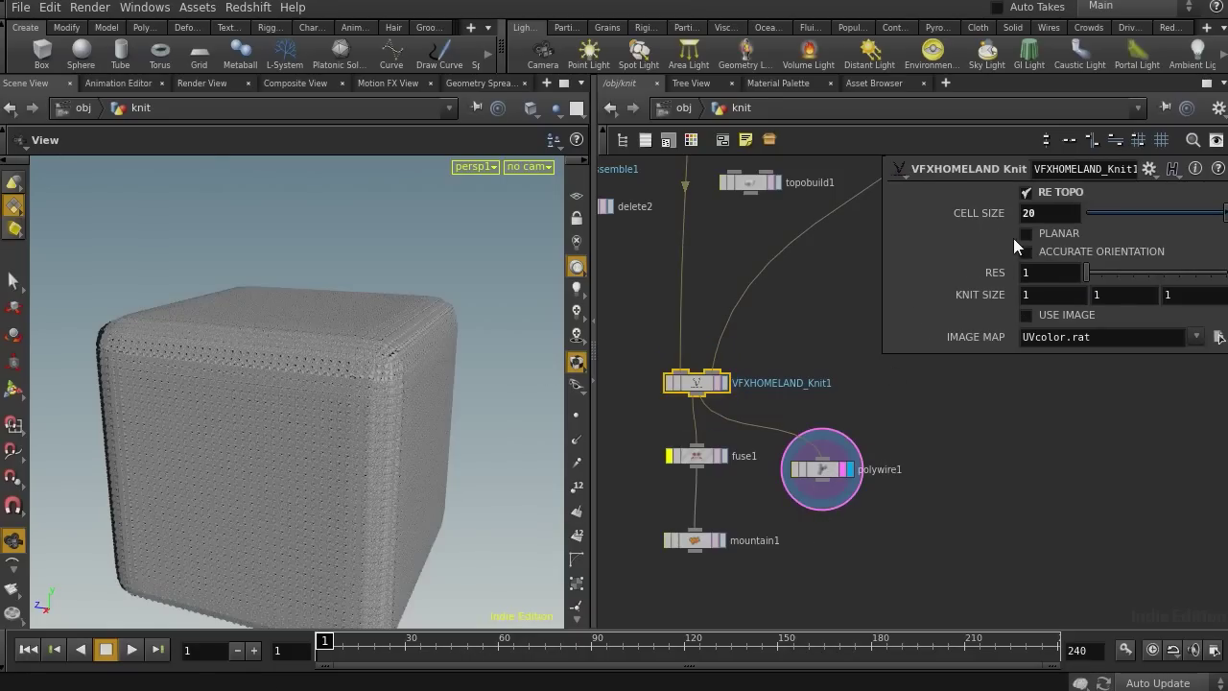
- Add a Facet node fed by polywire1, with Post-Compute Normals turned on
{"action": "middle_click_drag", "start_coordinate": [872, 497], "coordinate": [828, 439]}
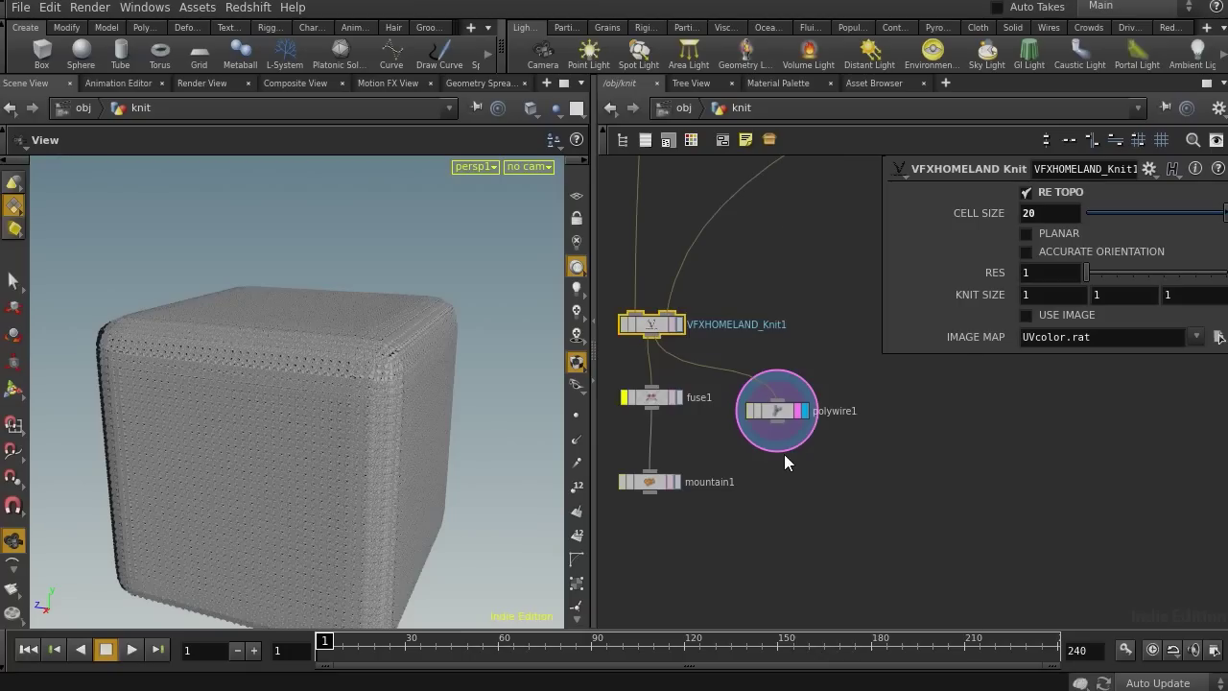
{"action": "key", "text": "Tab"}
{"action": "type", "text": "fac"}
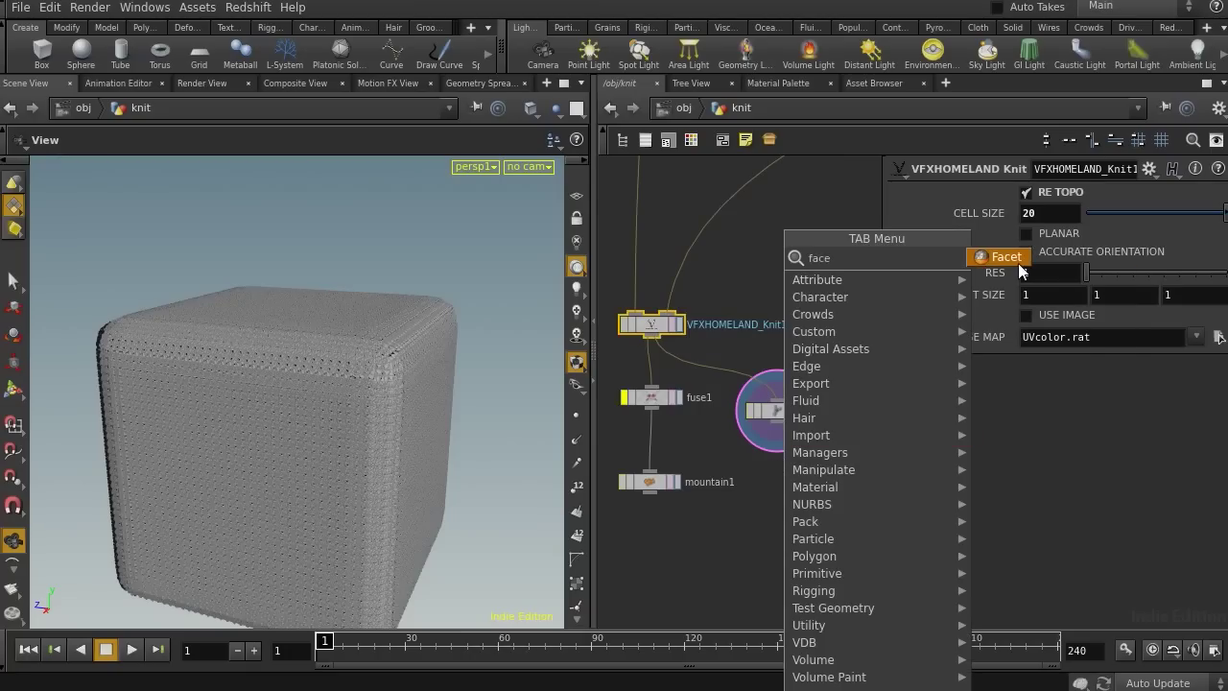
{"action": "key", "text": "Return"}
{"action": "left_click", "coordinate": [793, 477]}
{"action": "left_click_drag", "start_coordinate": [782, 431], "coordinate": [795, 474]}
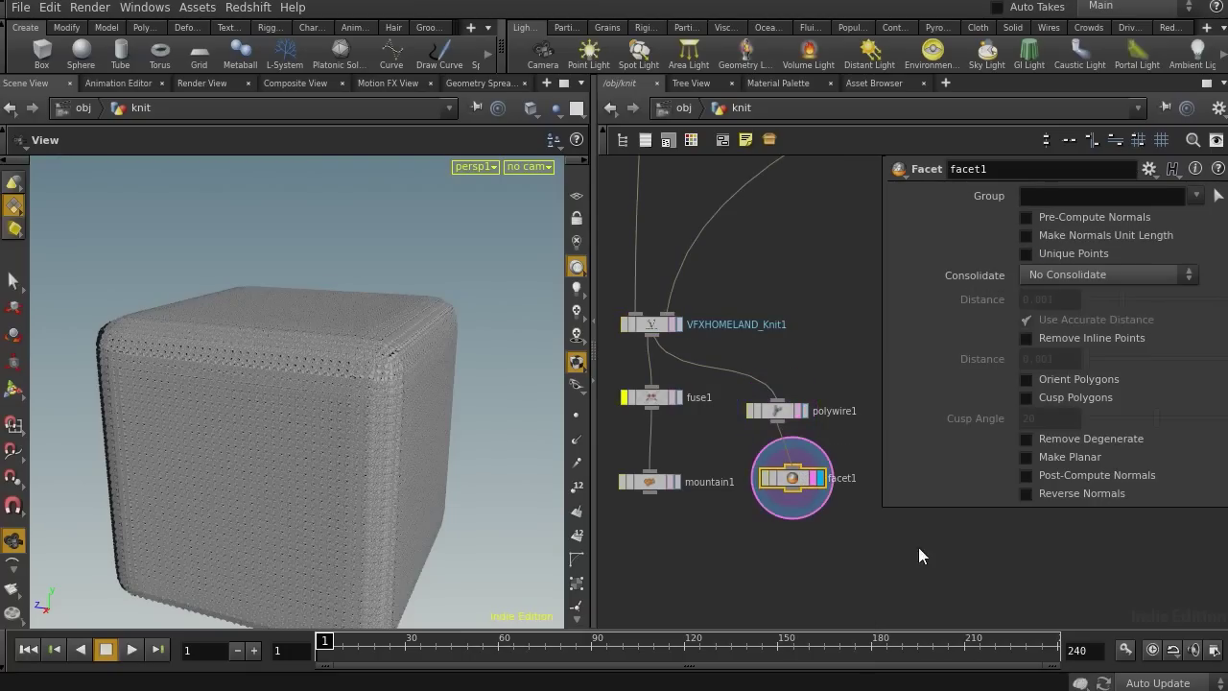
{"action": "left_click", "coordinate": [1060, 476]}
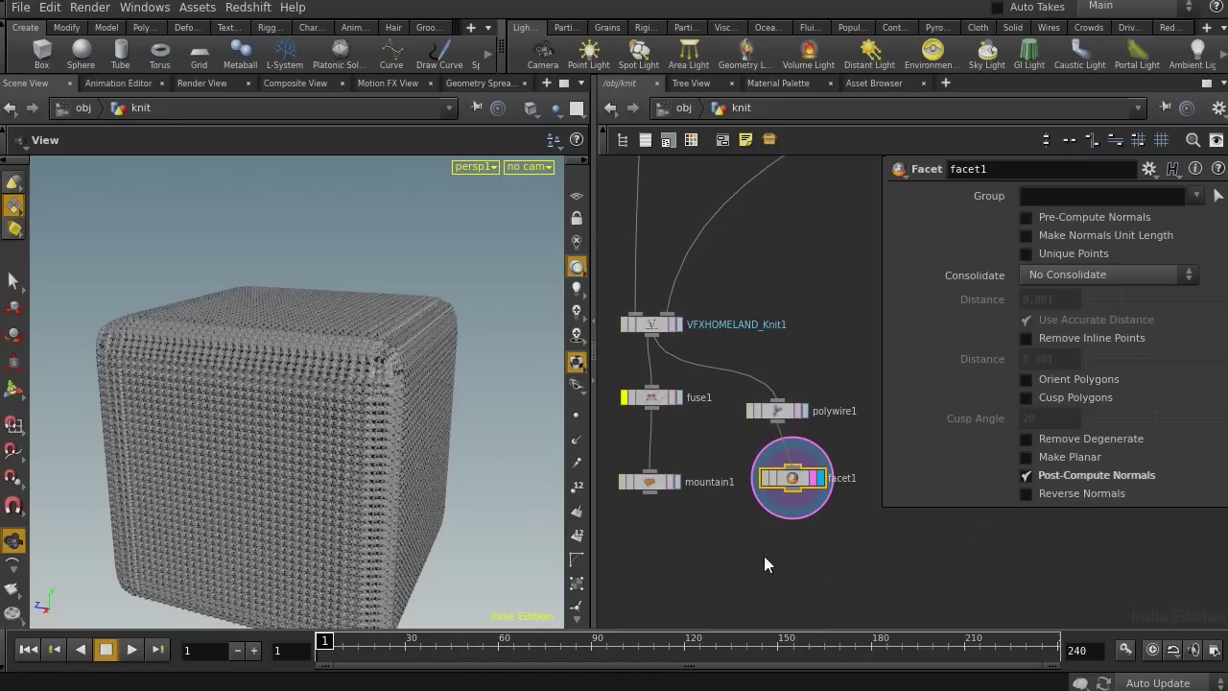
- Set the Wire Radius of polywire1 to 0.002
{"action": "scroll", "coordinate": [787, 513], "scroll_direction": "up", "scroll_amount": 5}
{"action": "middle_click_drag", "start_coordinate": [802, 522], "coordinate": [845, 539]}
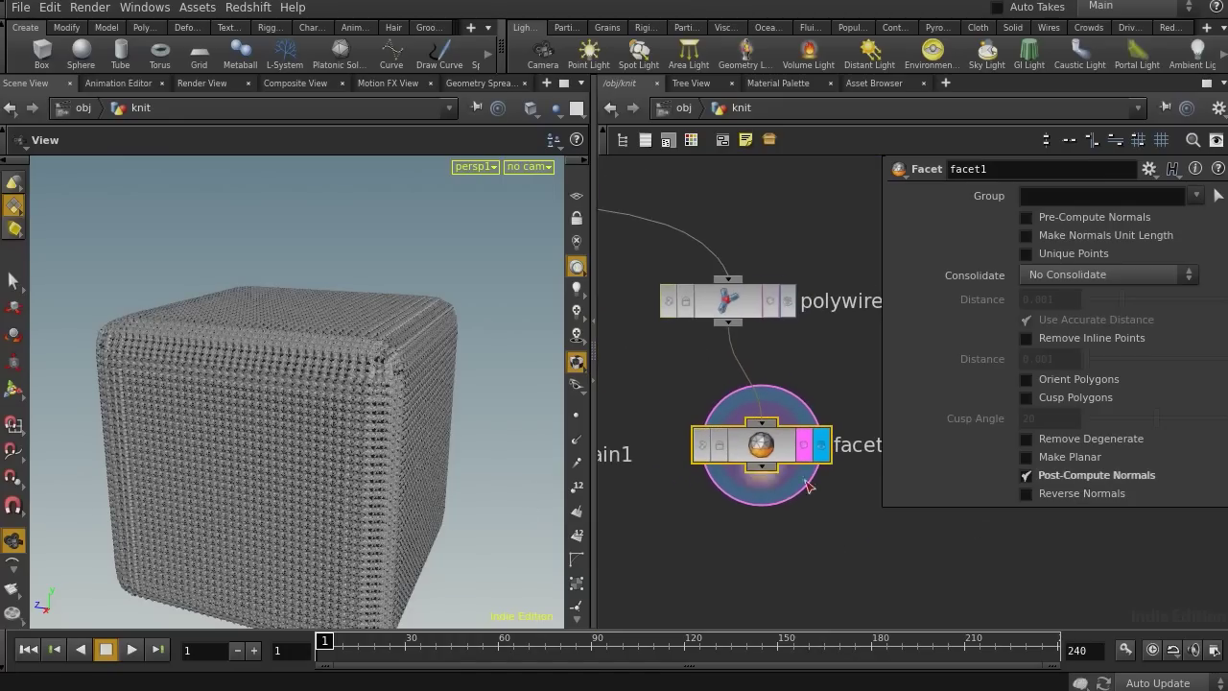
{"action": "left_click", "coordinate": [772, 306]}
{"action": "left_click", "coordinate": [1038, 221]}
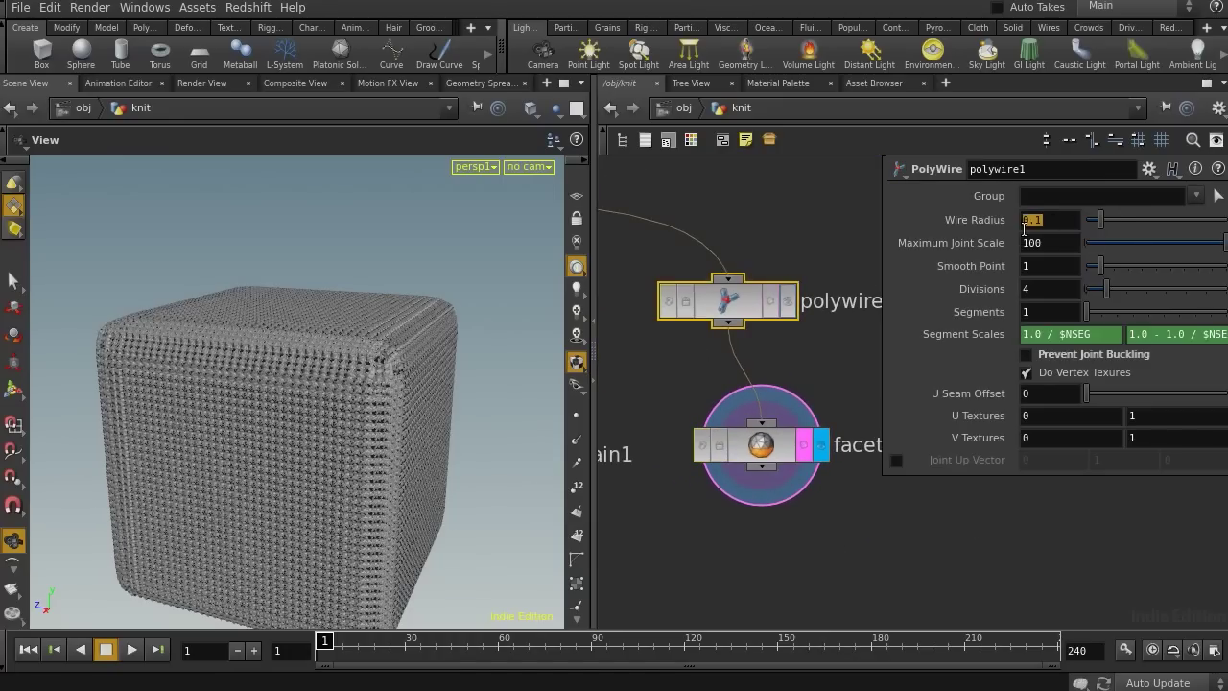
{"action": "left_click_drag", "start_coordinate": [1039, 230], "coordinate": [1034, 230]}
{"action": "type", "text": "005"}
{"action": "key", "text": "BackSpace"}
{"action": "type", "text": "2"}
{"action": "key", "text": "Return"}
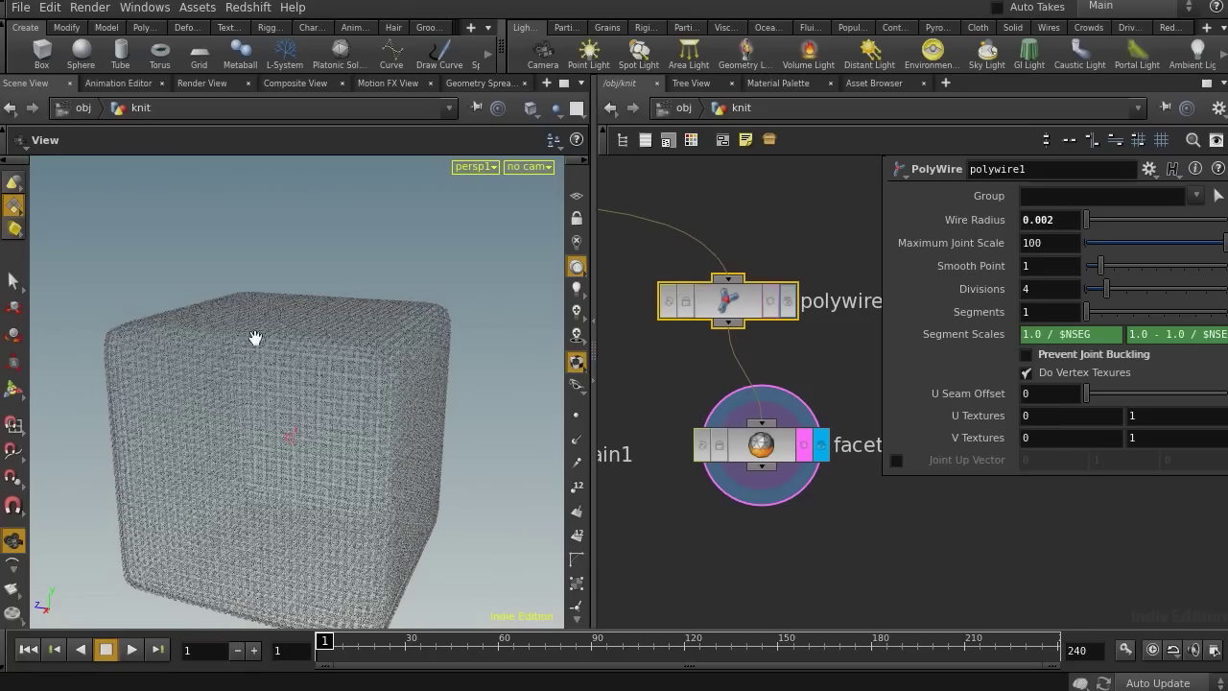
- Set the Wire Radius of polywire1 to 0.006 and view the knitted box up close
{"action": "left_click_drag", "start_coordinate": [1055, 221], "coordinate": [1045, 226]}
{"action": "type", "text": "5"}
{"action": "key", "text": "Return"}
{"action": "right_click_drag", "start_coordinate": [392, 476], "coordinate": [350, 332]}
{"action": "left_click_drag", "start_coordinate": [350, 333], "coordinate": [422, 346]}
- Set the Wire Radius of polywire1 to 0.01 and inspect the thicker threads on the box
{"action": "left_click_drag", "start_coordinate": [1045, 220], "coordinate": [1075, 230]}
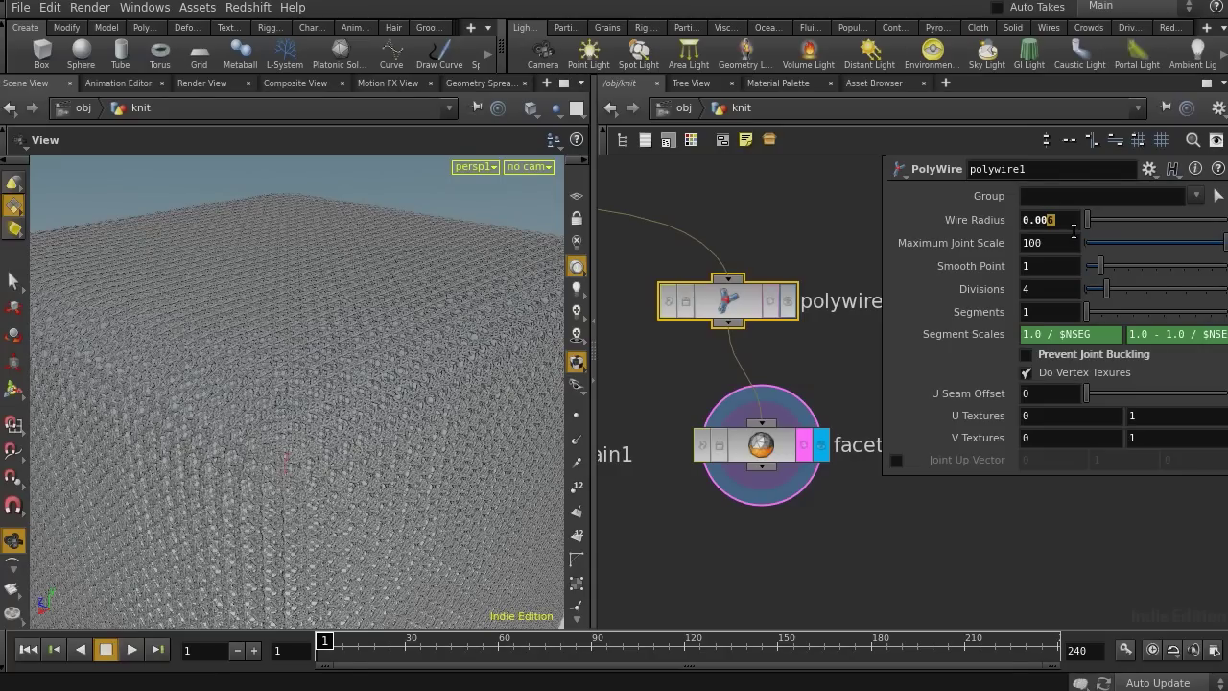
{"action": "key", "text": "BackSpace"}
{"action": "key", "text": "BackSpace"}
{"action": "type", "text": "1"}
{"action": "key", "text": "Return"}
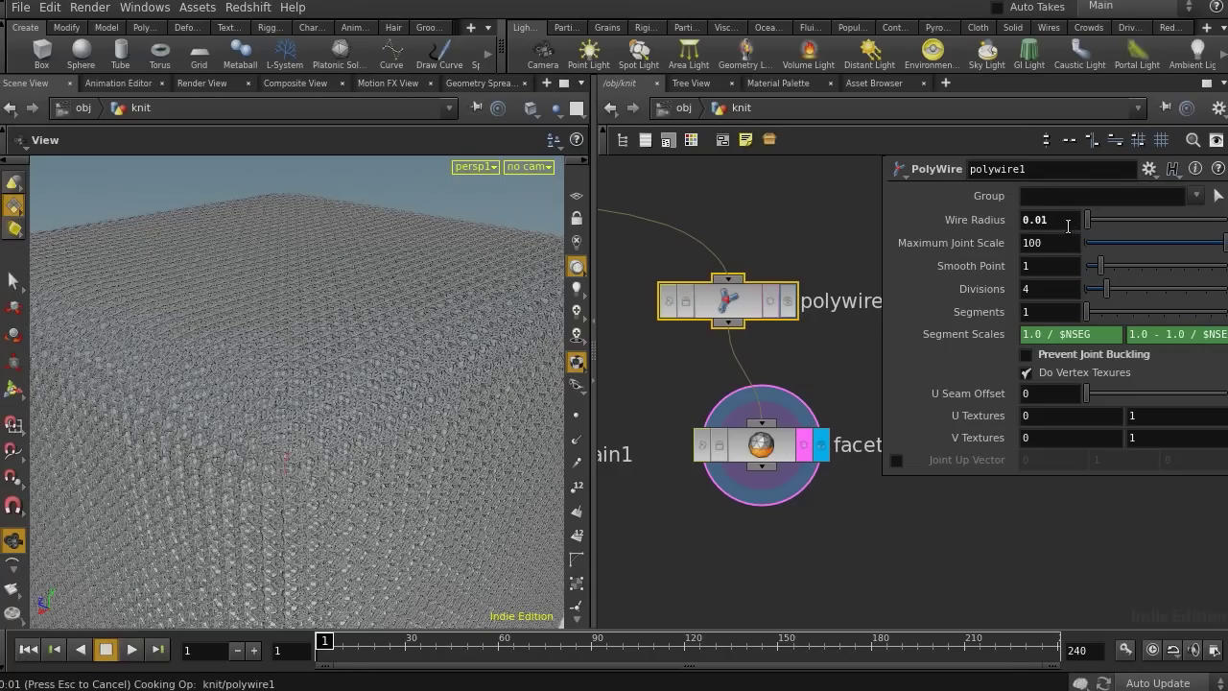
{"action": "right_click_drag", "start_coordinate": [281, 522], "coordinate": [268, 406]}
{"action": "left_click_drag", "start_coordinate": [268, 405], "coordinate": [310, 433]}
- Turn on USE IMAGE for VFXHOMELAND_Knit1 to colour the knit with UVcolor.rat, and view the box from another side
{"action": "middle_click_drag", "start_coordinate": [688, 401], "coordinate": [900, 609]}
{"action": "left_click", "coordinate": [683, 324]}
{"action": "left_click", "coordinate": [1087, 319]}
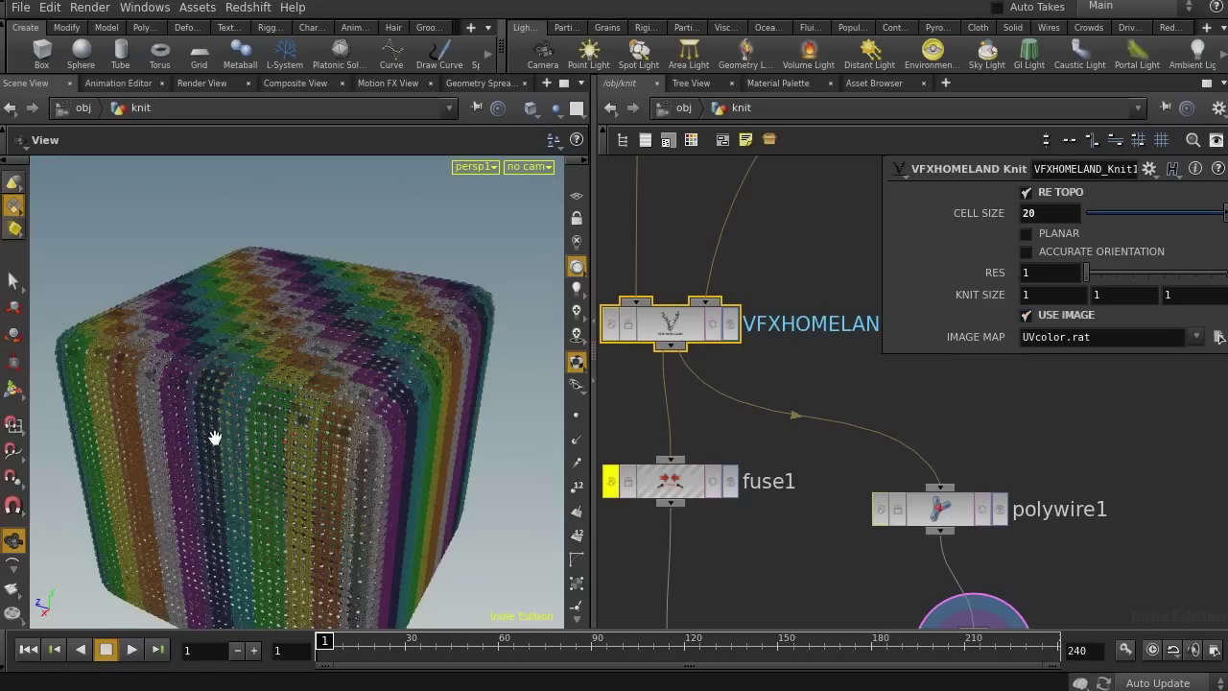
{"action": "left_click_drag", "start_coordinate": [397, 422], "coordinate": [354, 405]}
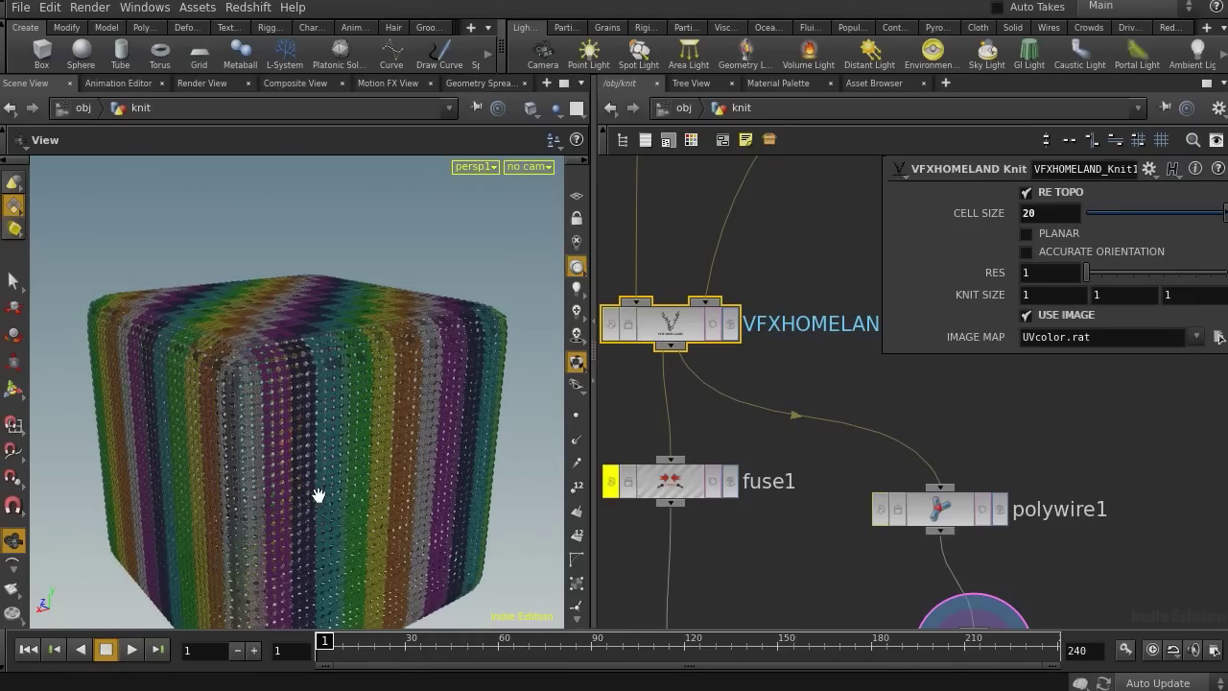
- Add a UV Project node and insert it into the connection feeding the first input of VFXHOMELAND_Knit1
{"action": "scroll", "coordinate": [911, 541], "scroll_direction": "down", "scroll_amount": 5}
{"action": "middle_click_drag", "start_coordinate": [864, 525], "coordinate": [876, 593]}
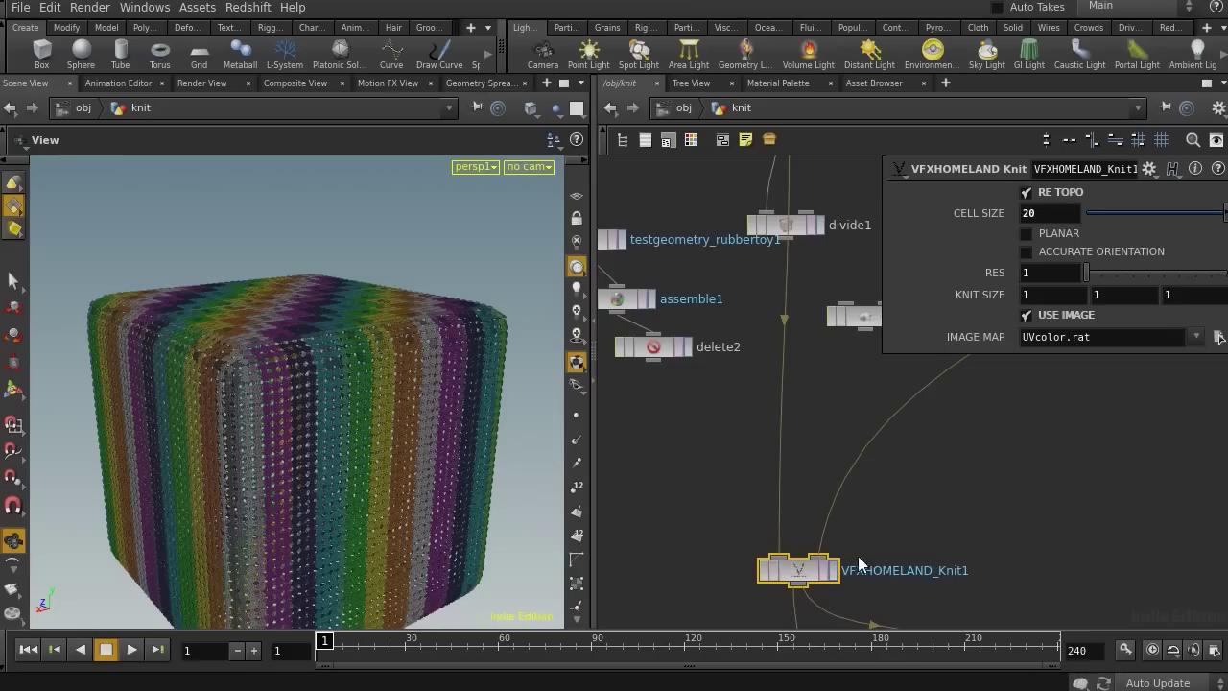
{"action": "key", "text": "Tab"}
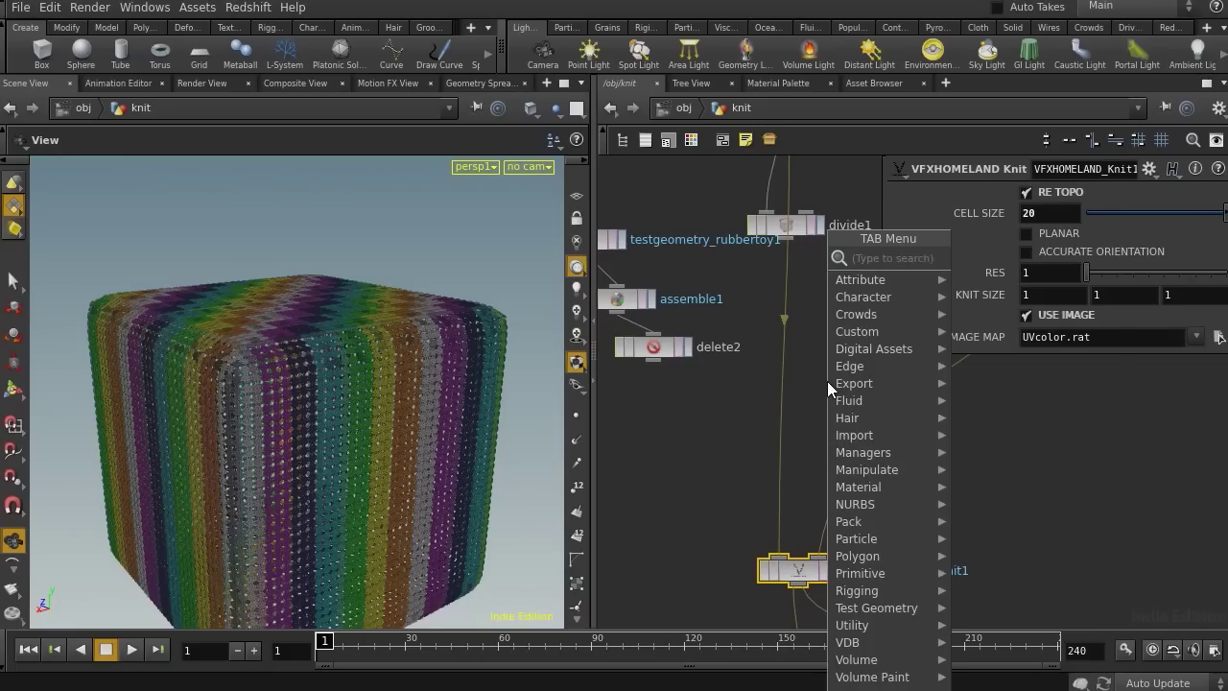
{"action": "type", "text": "uv"}
{"action": "key", "text": "Down"}
{"action": "key", "text": "Down"}
{"action": "key", "text": "Down"}
{"action": "key", "text": "Down"}
{"action": "key", "text": "Down"}
{"action": "key", "text": "Down"}
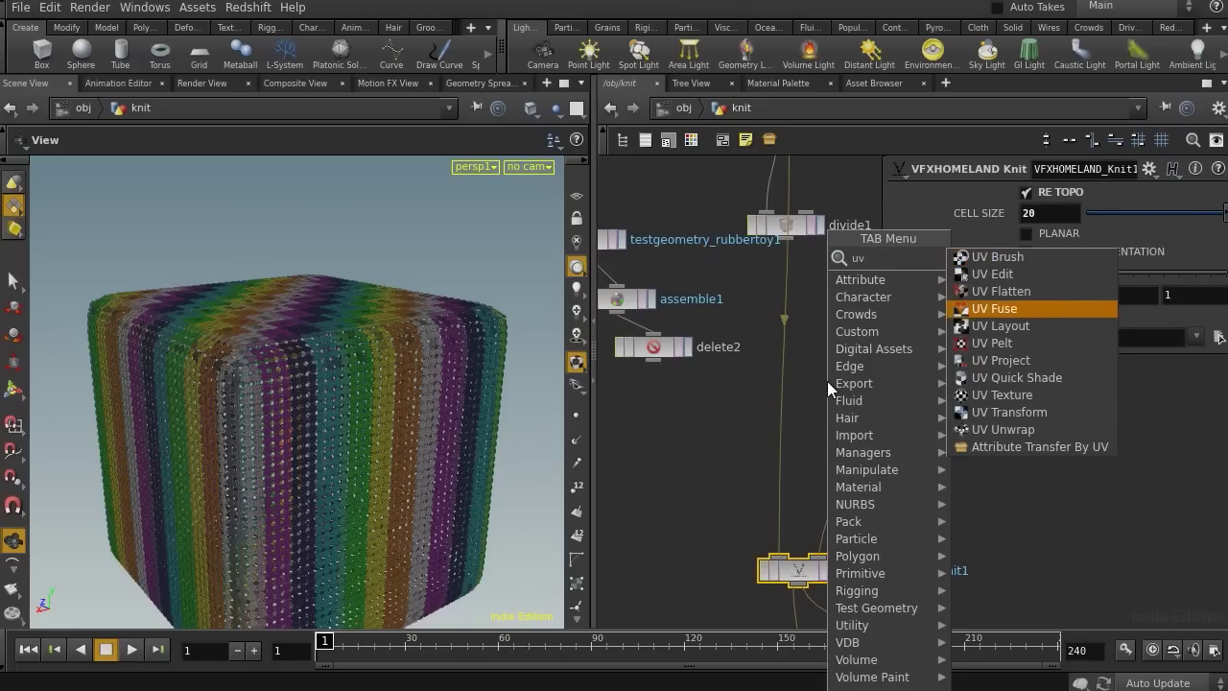
{"action": "key", "text": "Return"}
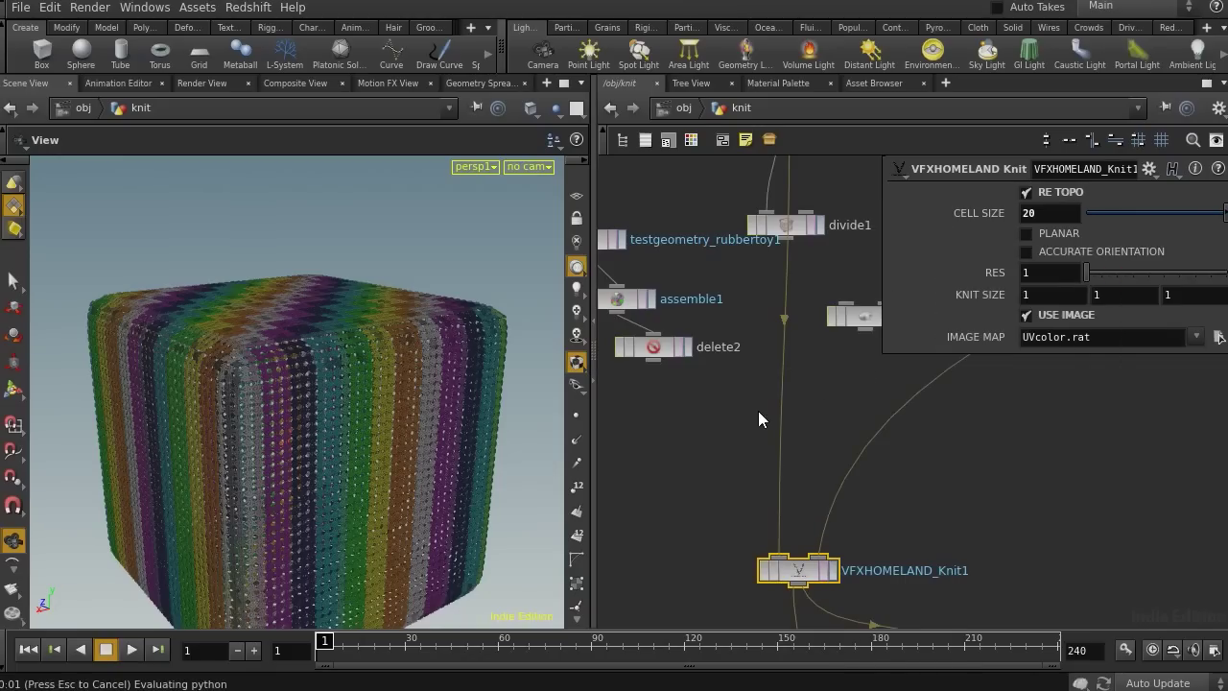
{"action": "left_click", "coordinate": [758, 410]}
{"action": "left_click_drag", "start_coordinate": [773, 413], "coordinate": [789, 407]}
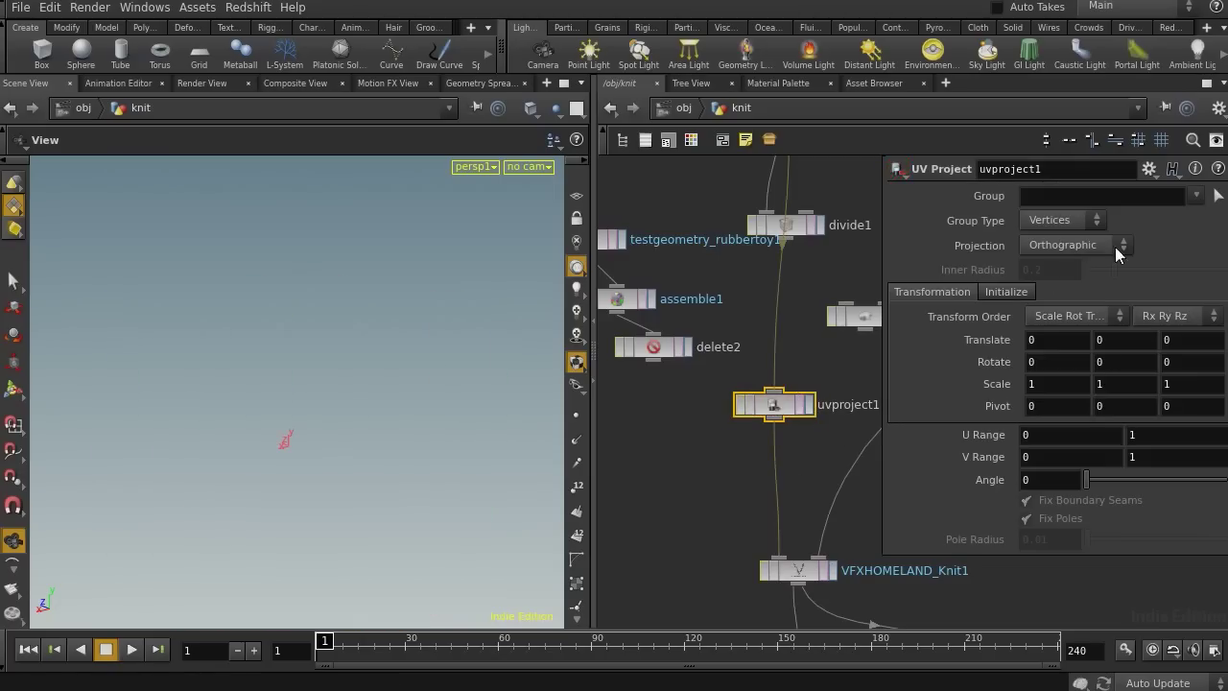
- Set the Projection of uvproject1 to Polar and initialize it with the To Best Plane method
{"action": "left_click", "coordinate": [1082, 247]}
{"action": "left_click", "coordinate": [1072, 281]}
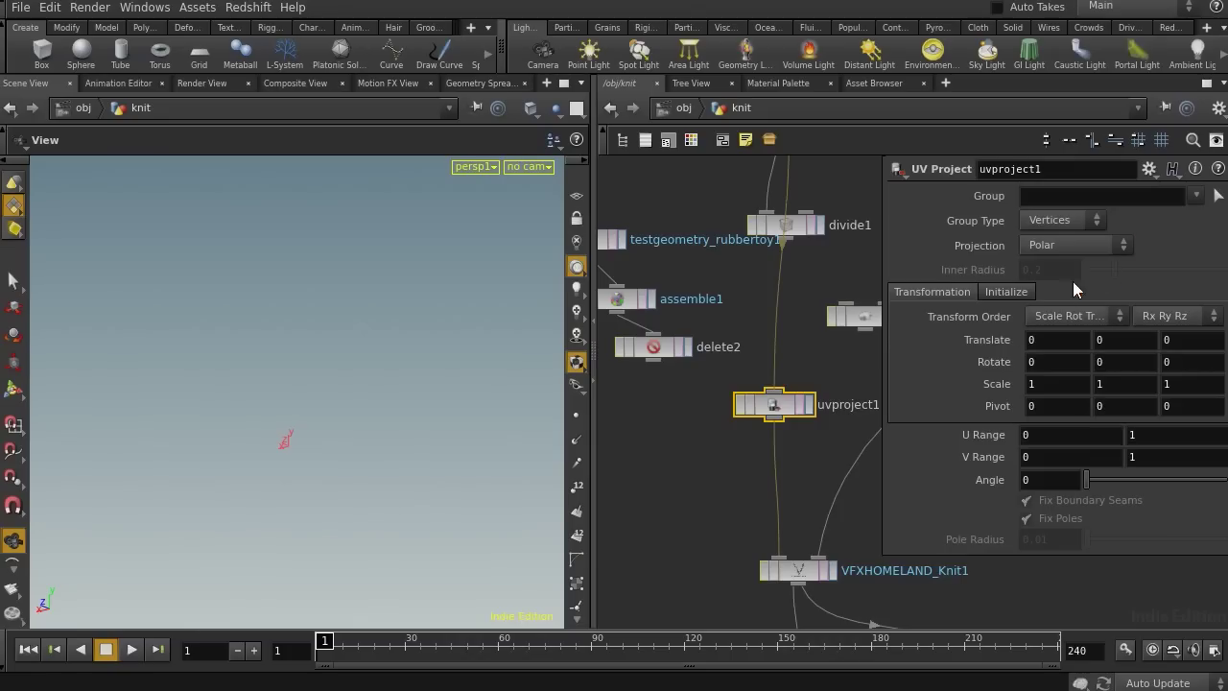
{"action": "left_click", "coordinate": [1011, 291]}
{"action": "left_click", "coordinate": [1076, 344]}
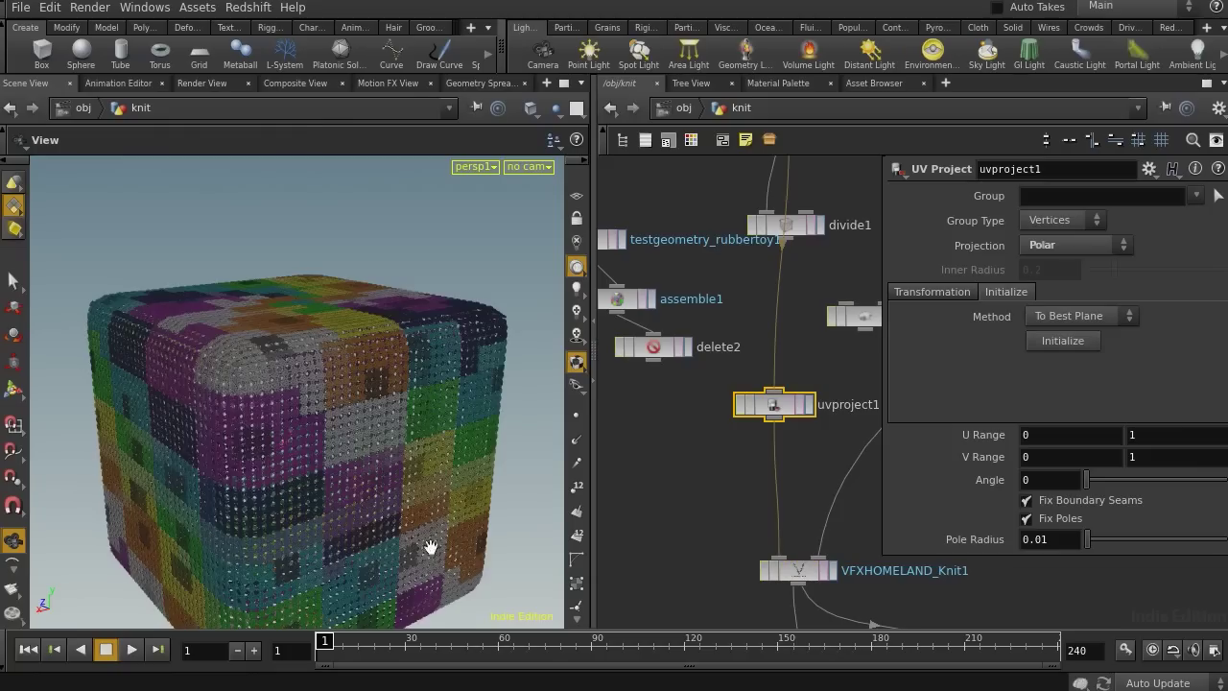
- Examine the image-based colouring of the knitted box from several sides, both close up and from farther away
{"action": "left_click_drag", "start_coordinate": [296, 444], "coordinate": [394, 453], "text": "alt"}
{"action": "right_click_drag", "start_coordinate": [394, 453], "coordinate": [417, 446]}
{"action": "left_click_drag", "start_coordinate": [397, 444], "coordinate": [460, 400]}
{"action": "right_click_drag", "start_coordinate": [460, 399], "coordinate": [259, 422]}
{"action": "mouse_move", "coordinate": [259, 422]}
{"action": "left_mouse_down"}
{"action": "mouse_move", "coordinate": [221, 420]}
{"action": "mouse_move", "coordinate": [169, 457]}
{"action": "mouse_move", "coordinate": [355, 326]}
{"action": "mouse_move", "coordinate": [356, 430]}
{"action": "mouse_move", "coordinate": [360, 408]}
{"action": "mouse_move", "coordinate": [265, 430]}
{"action": "left_mouse_up"}
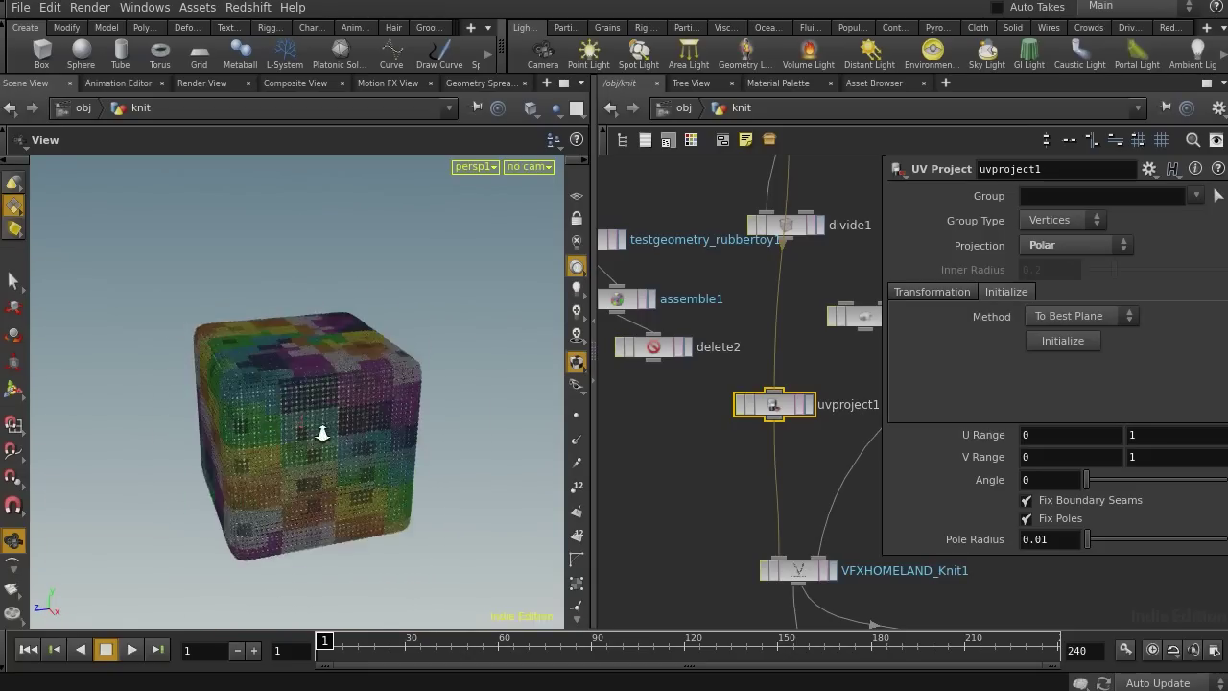
{"action": "right_click_drag", "start_coordinate": [265, 430], "coordinate": [416, 416]}
{"action": "left_click_drag", "start_coordinate": [416, 416], "coordinate": [345, 436]}
{"action": "middle_click_drag", "start_coordinate": [853, 579], "coordinate": [714, 295]}
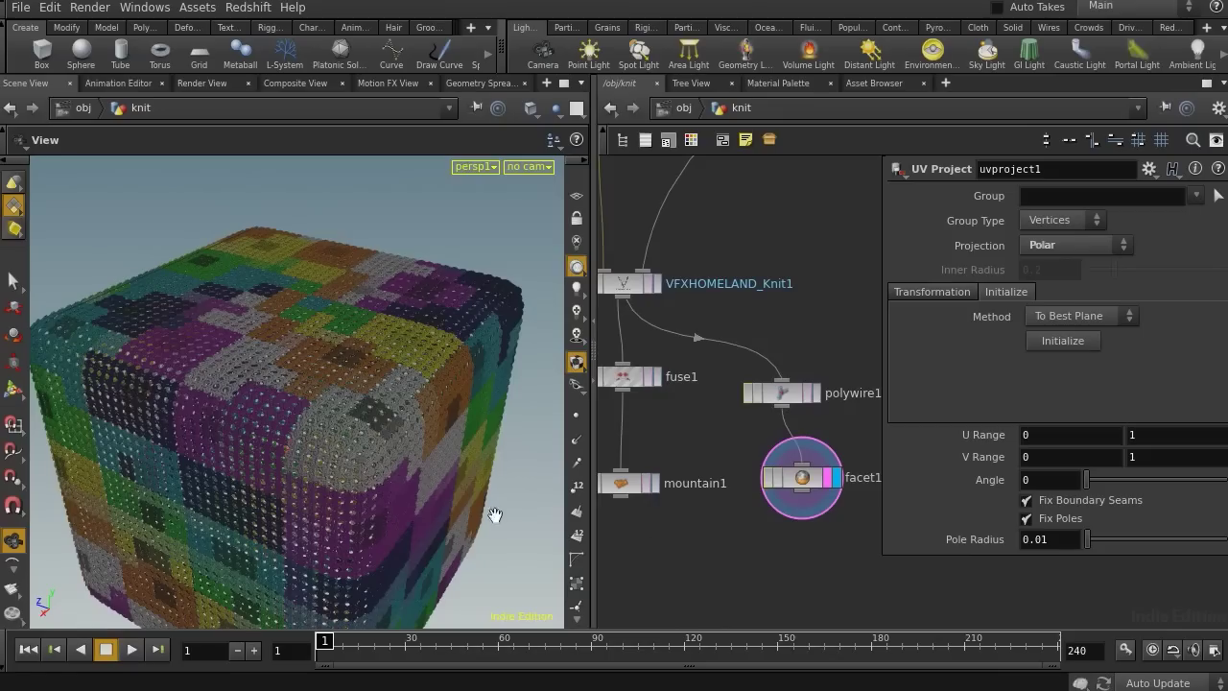